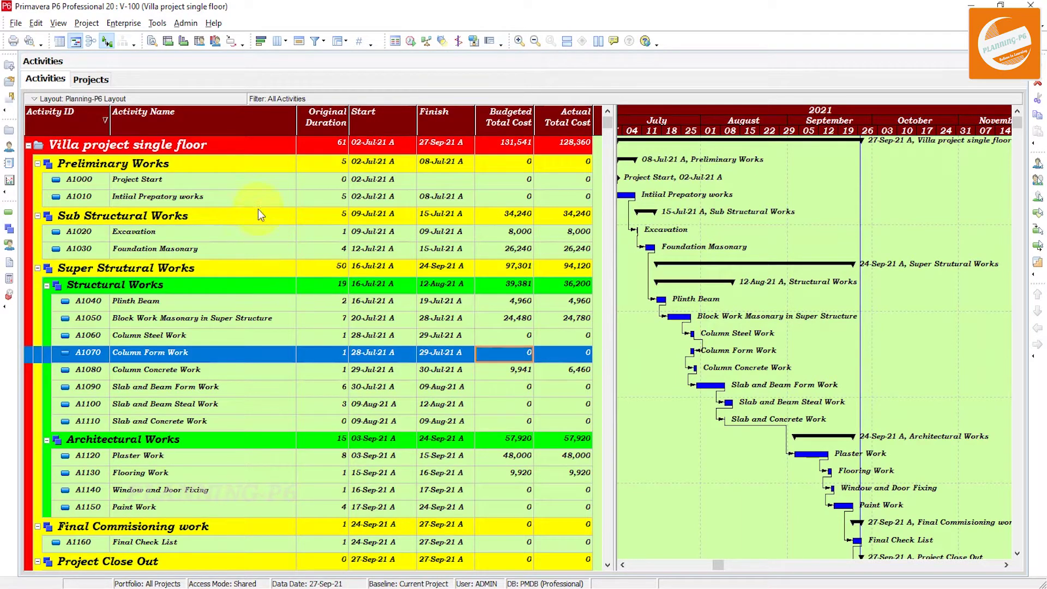
# Show the activity details and clear the Finished status of the Project Hand Over activity
pyautogui.click(152, 41)
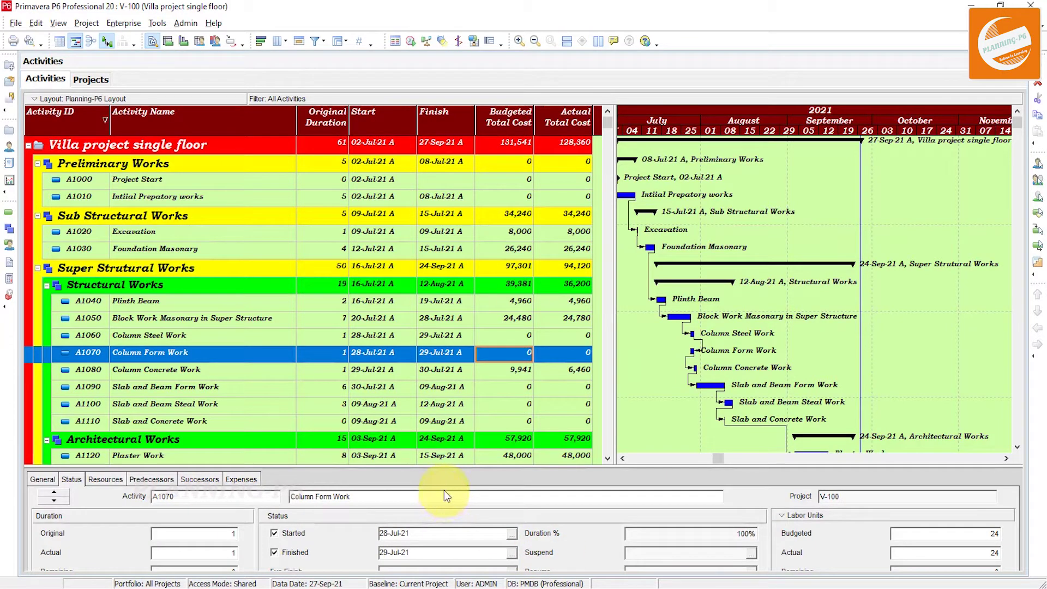
pyautogui.moveTo(452, 470); pyautogui.dragTo(435, 412)
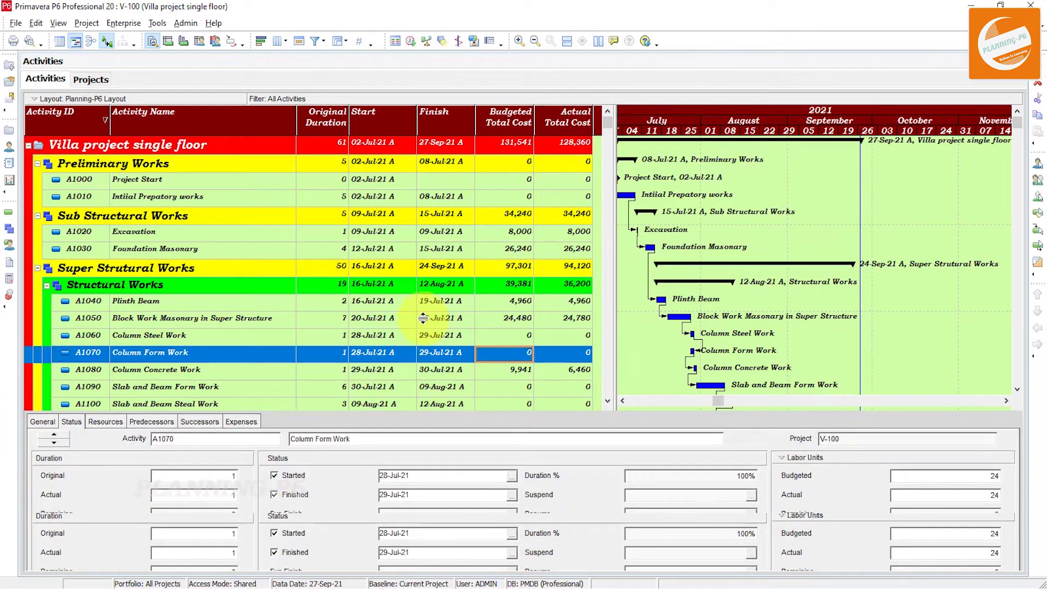
pyautogui.scroll(-4, 417, 322)
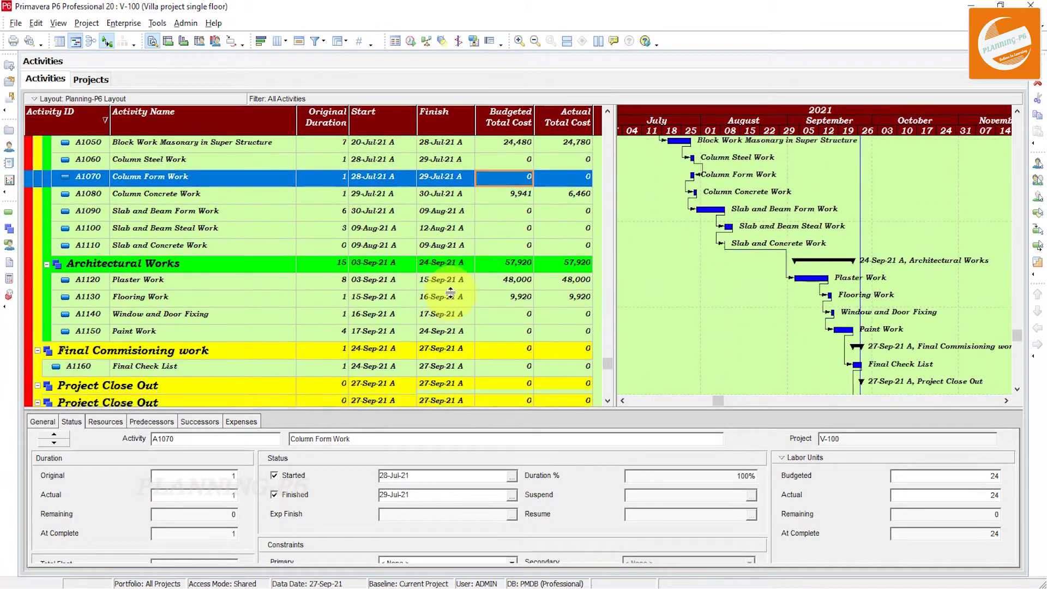
pyautogui.scroll(-1, 435, 343)
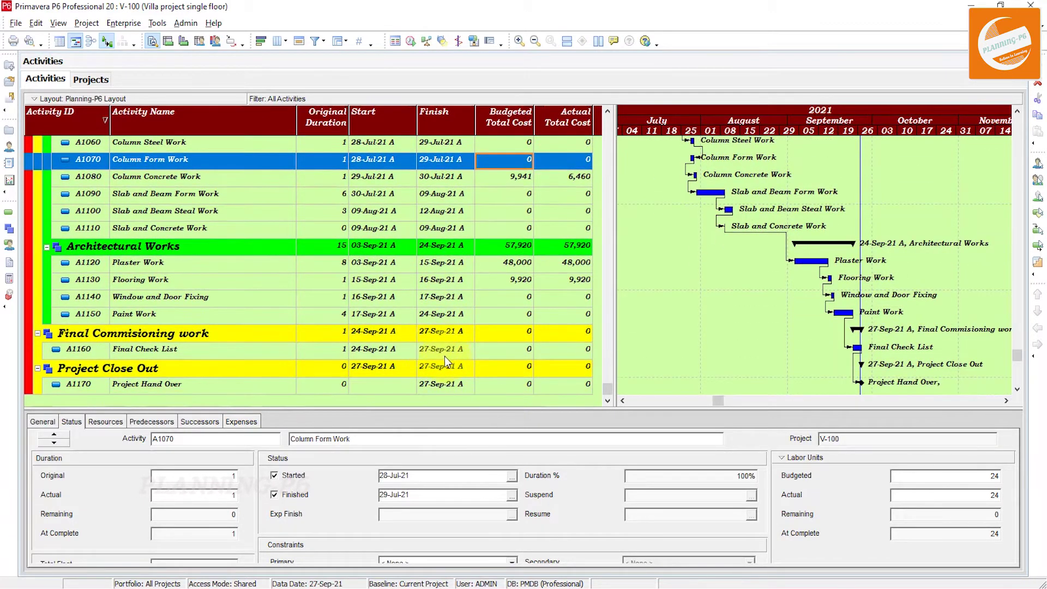
pyautogui.click(443, 384)
pyautogui.scroll(-1, 443, 385)
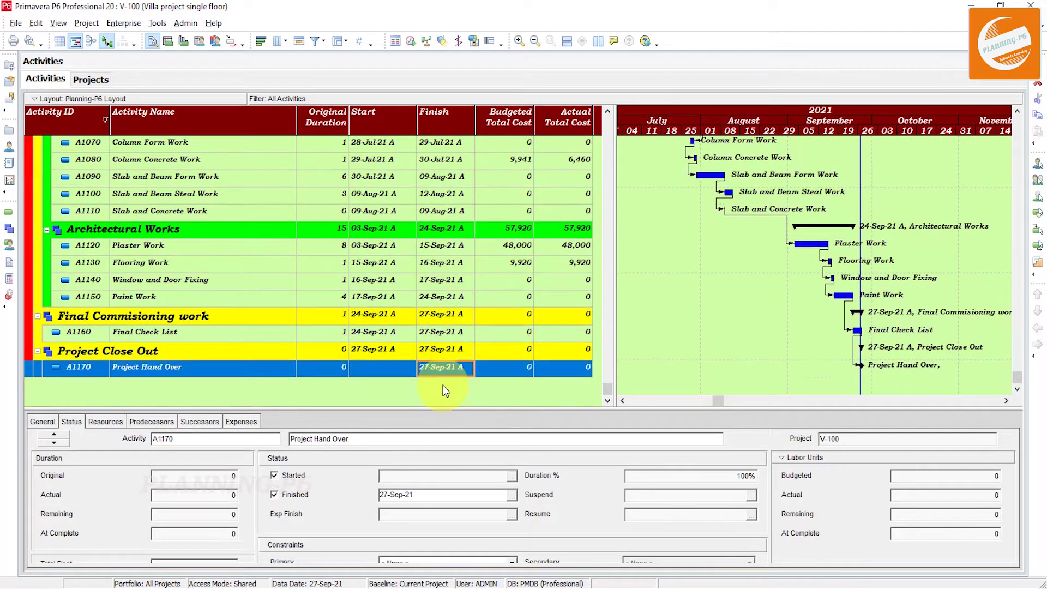
pyautogui.click(294, 496)
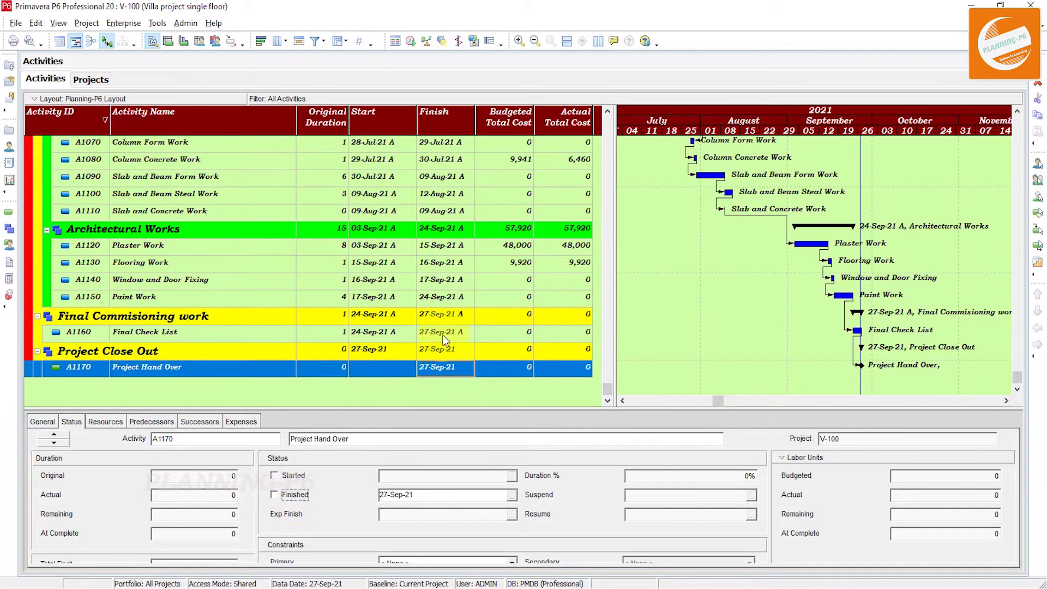
# Clear the Finished and Started statuses of the Final Check List activity, accepting the change to Not Started
pyautogui.click(427, 334)
pyautogui.click(274, 494)
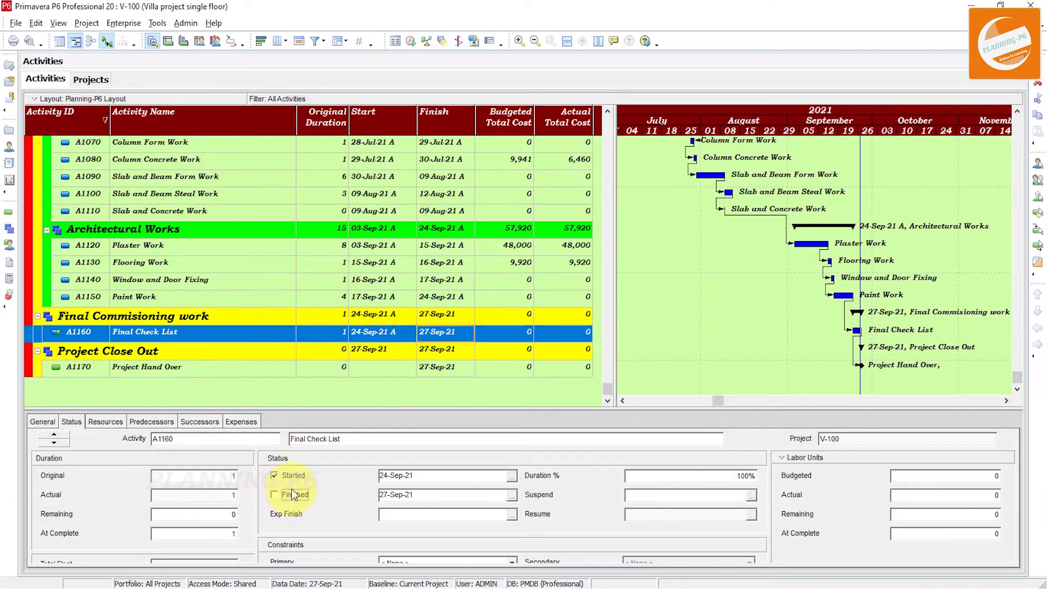
pyautogui.click(291, 476)
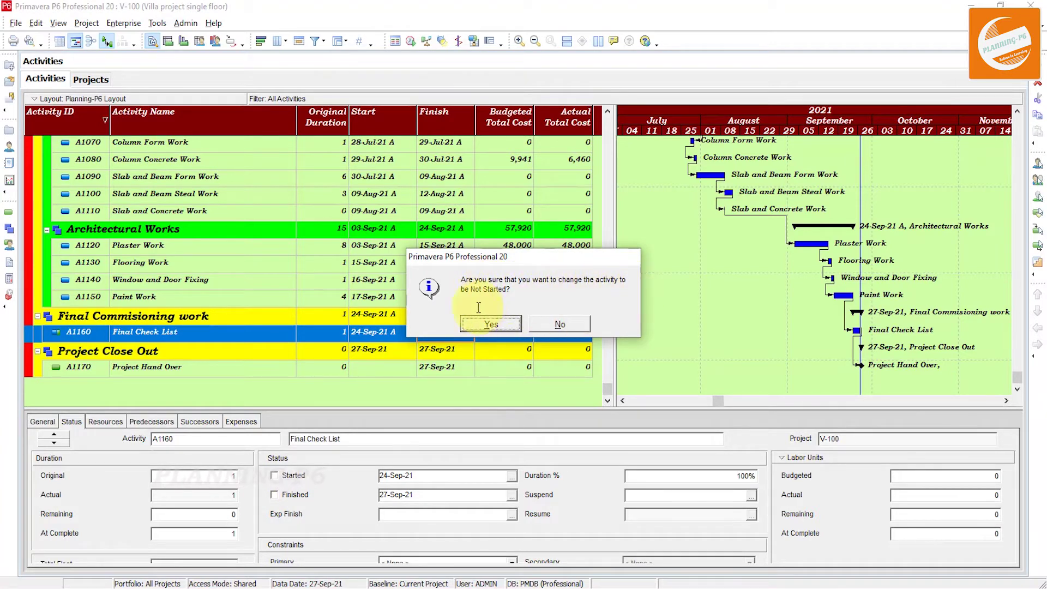
pyautogui.click(498, 323)
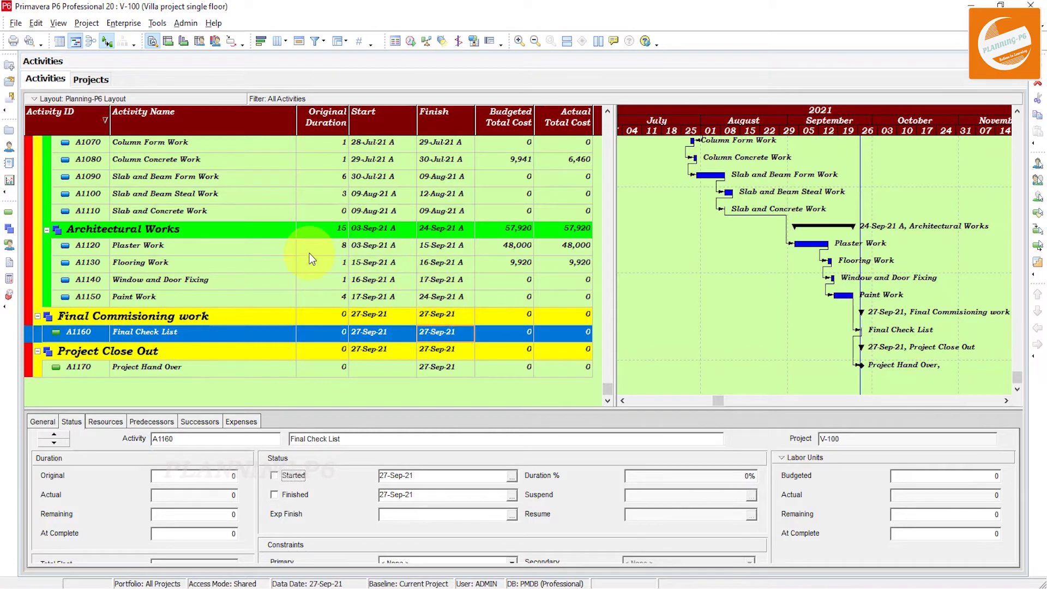
# Set the V-100 project's calculation option for not started activities to Reset Remaining Duration and Units to Original
pyautogui.click(100, 83)
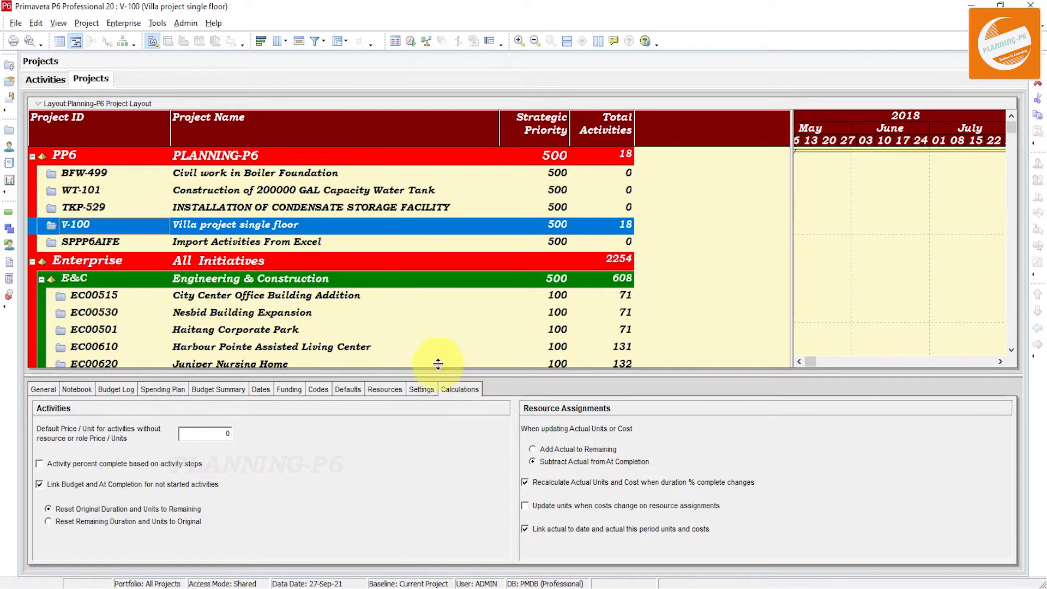
pyautogui.click(250, 240)
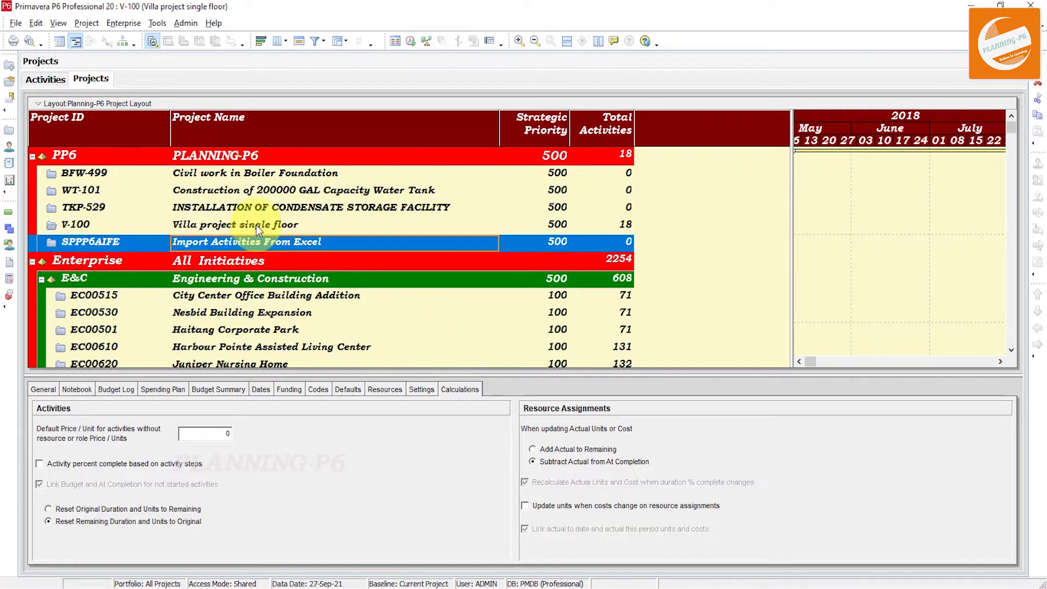
pyautogui.click(257, 226)
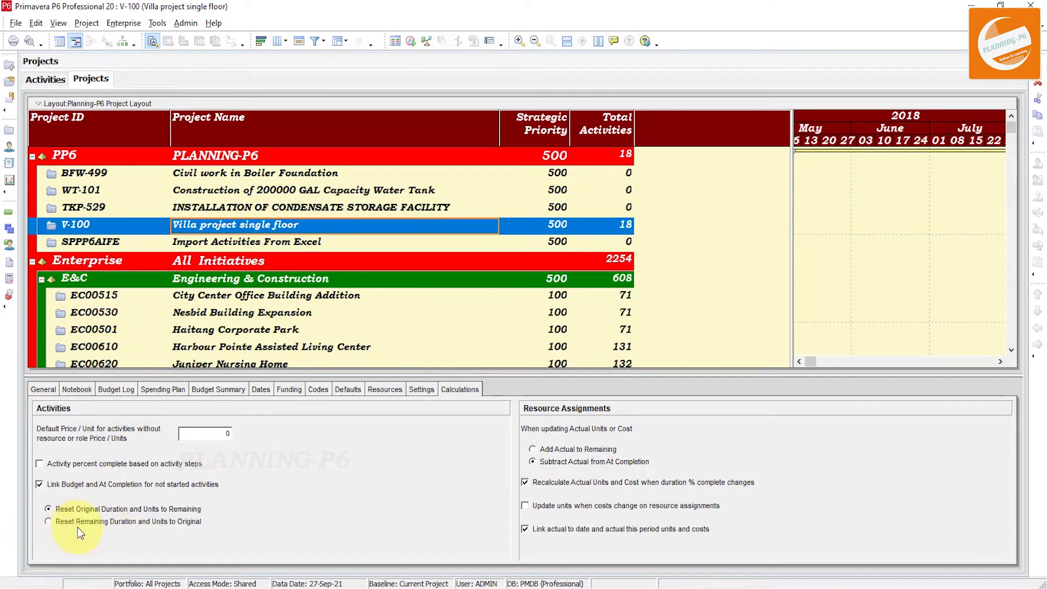
pyautogui.click(54, 524)
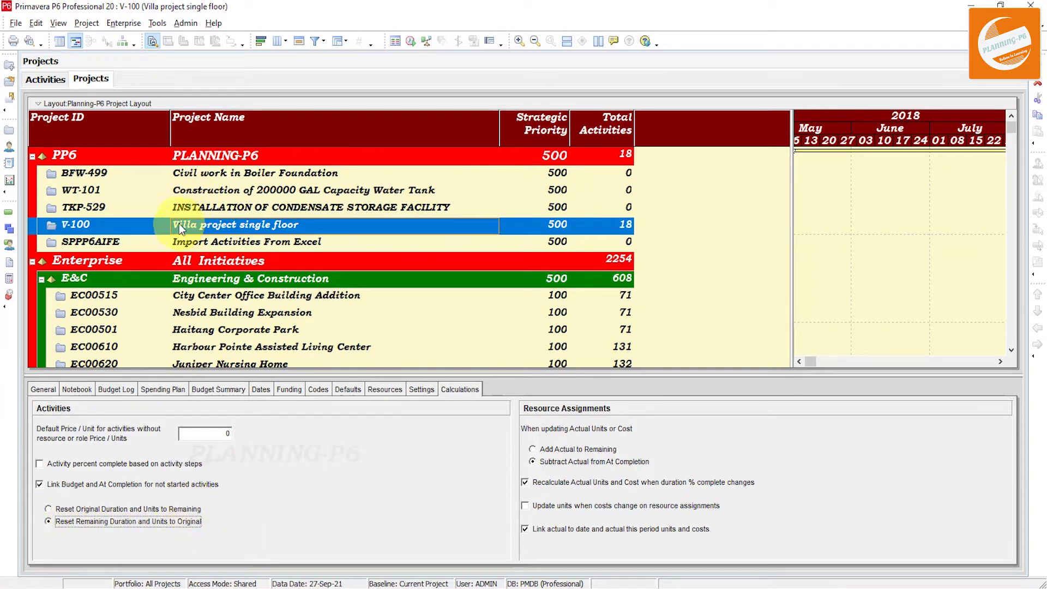
# Return to the villa project's activities and create a new global change in an enlarged editing window
pyautogui.click(44, 80)
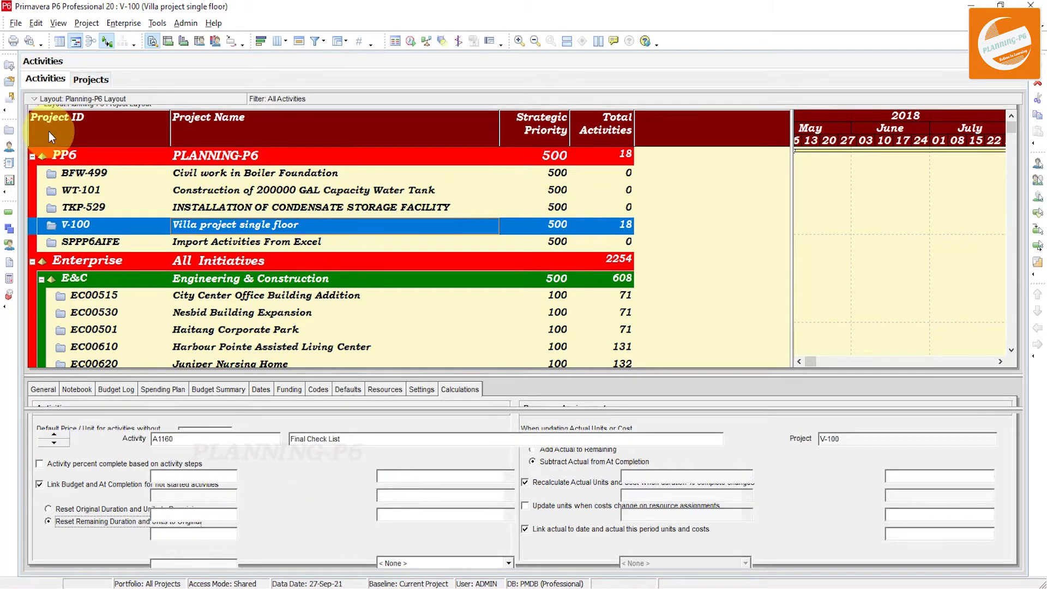
pyautogui.scroll(5, 402, 224)
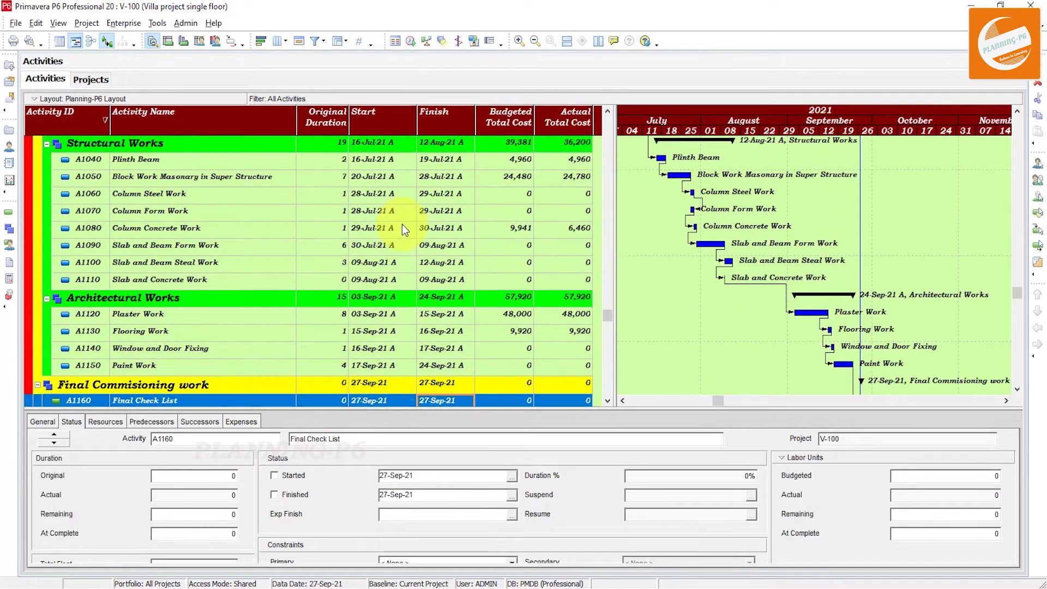
pyautogui.scroll(1, 401, 224)
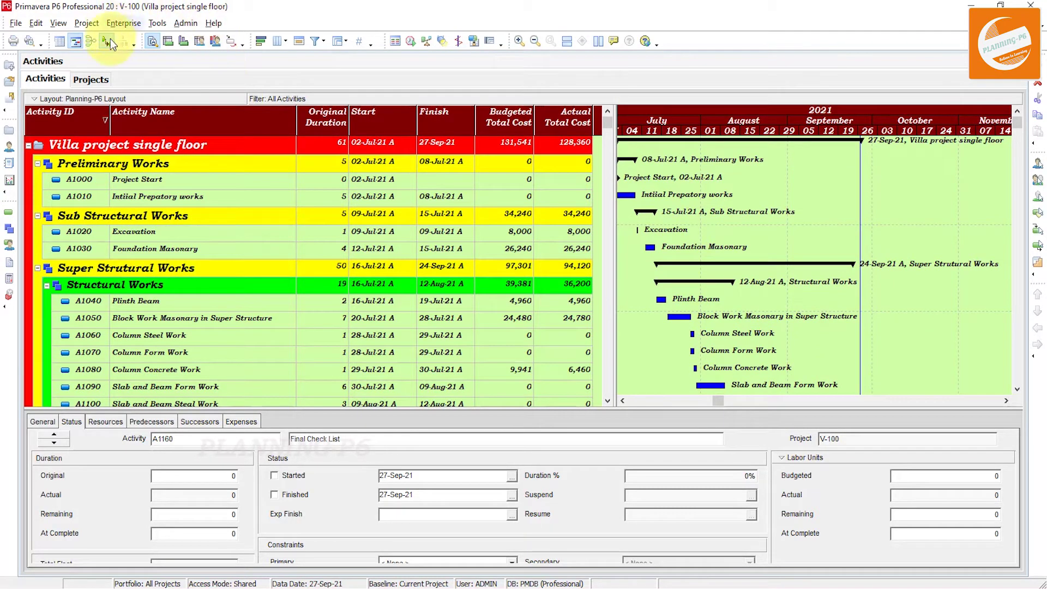
pyautogui.click(156, 24)
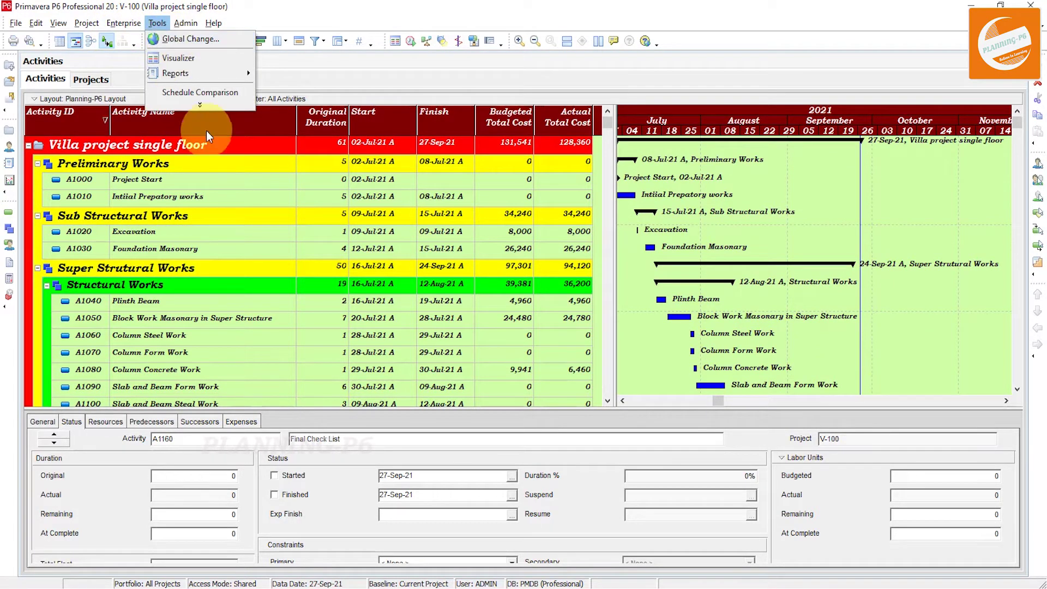
pyautogui.click(200, 105)
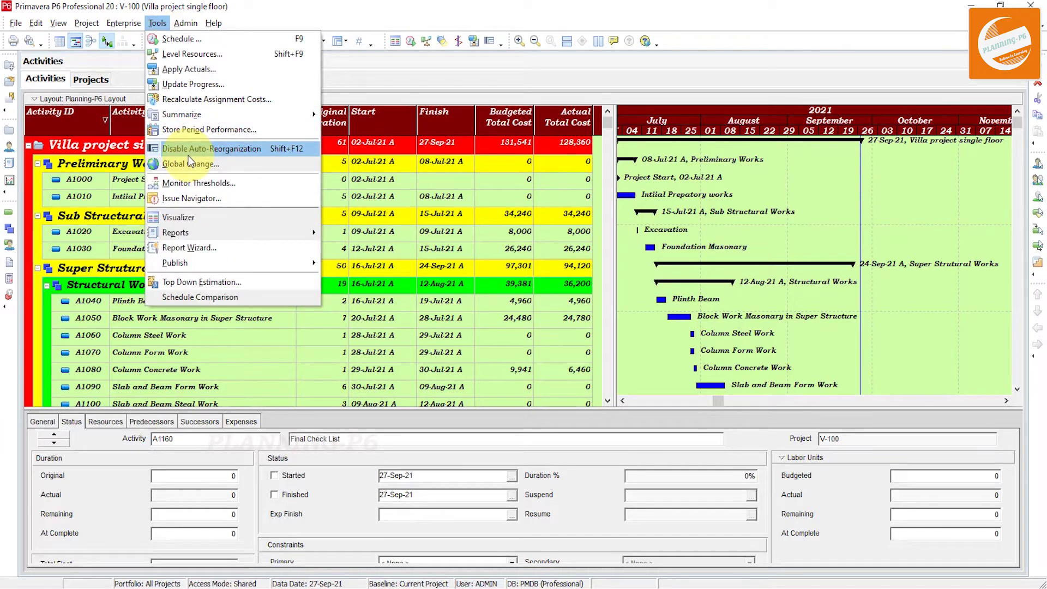
pyautogui.click(188, 162)
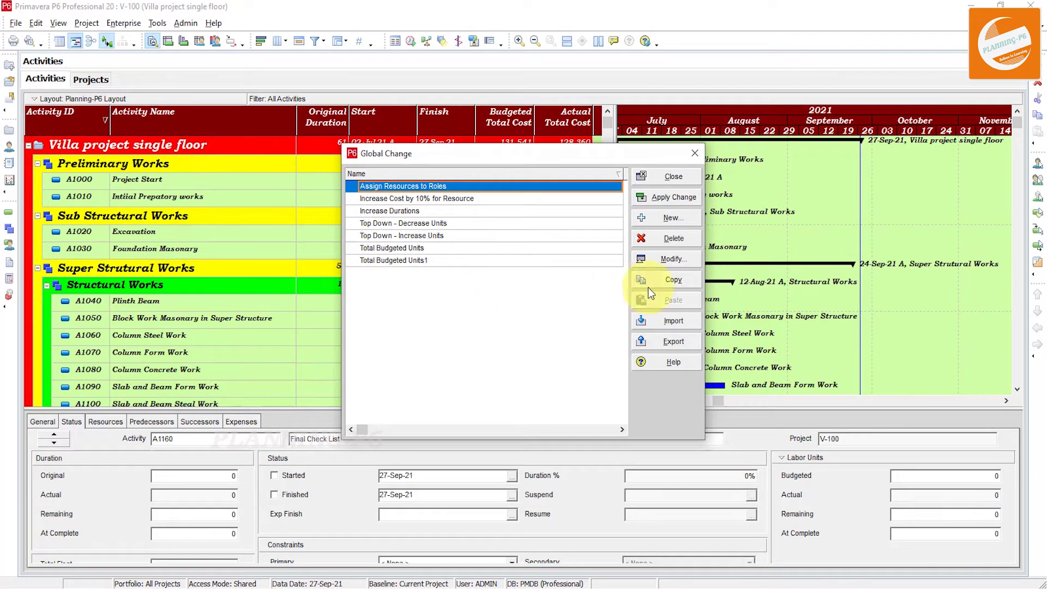
pyautogui.click(659, 218)
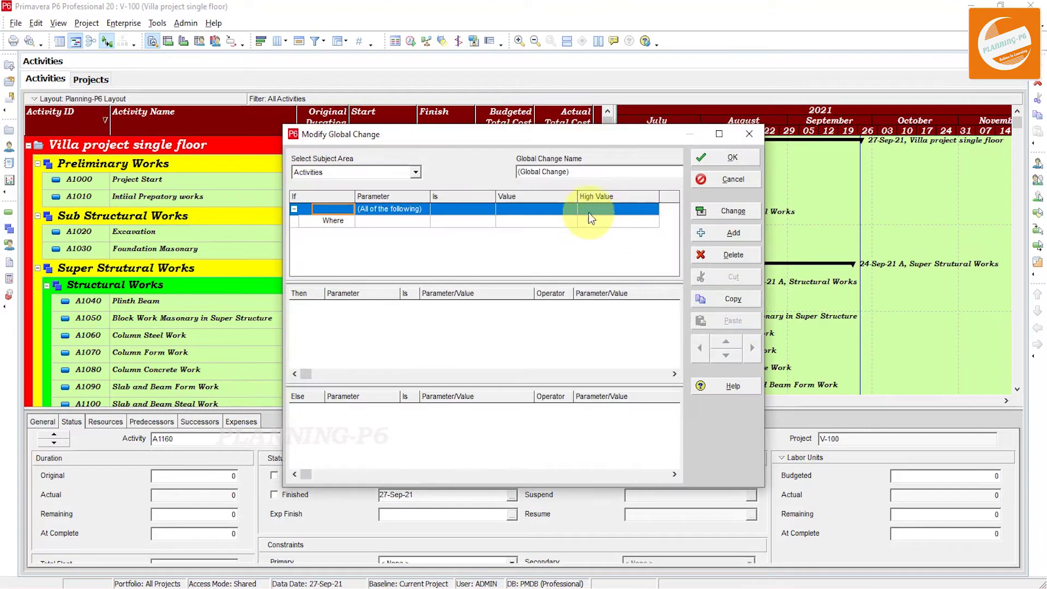
pyautogui.click(718, 136)
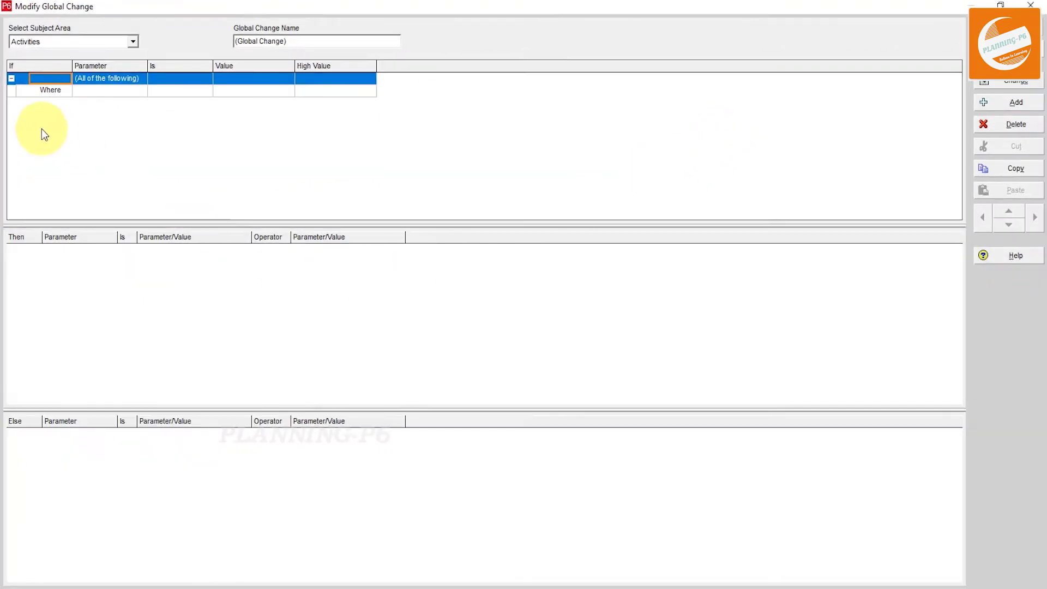
# Set the global change's subject area to Activity Resource Assignments and name it "PP6 Labour"
pyautogui.click(126, 43)
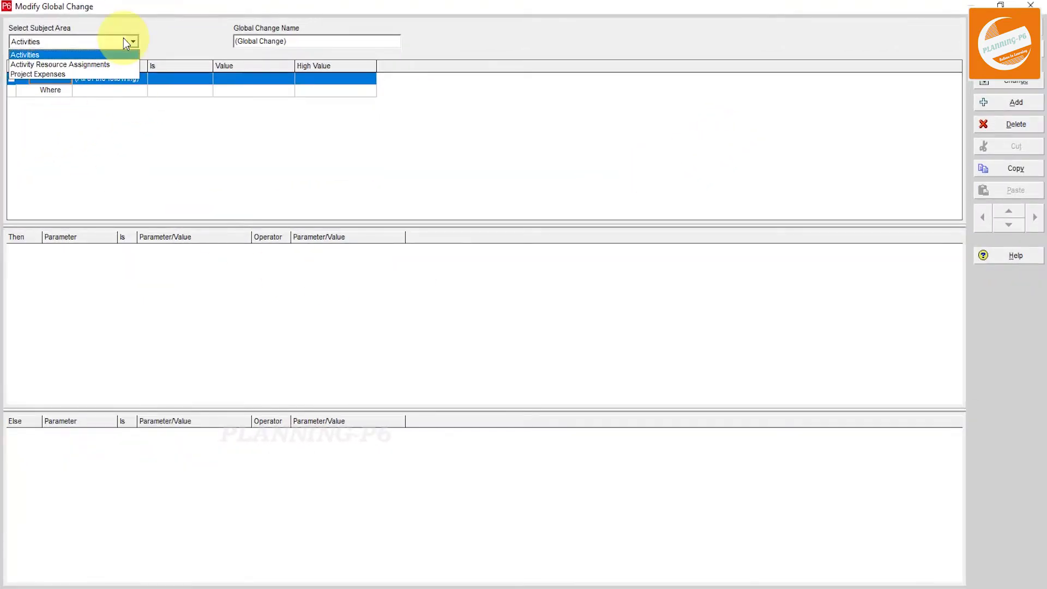
pyautogui.click(113, 64)
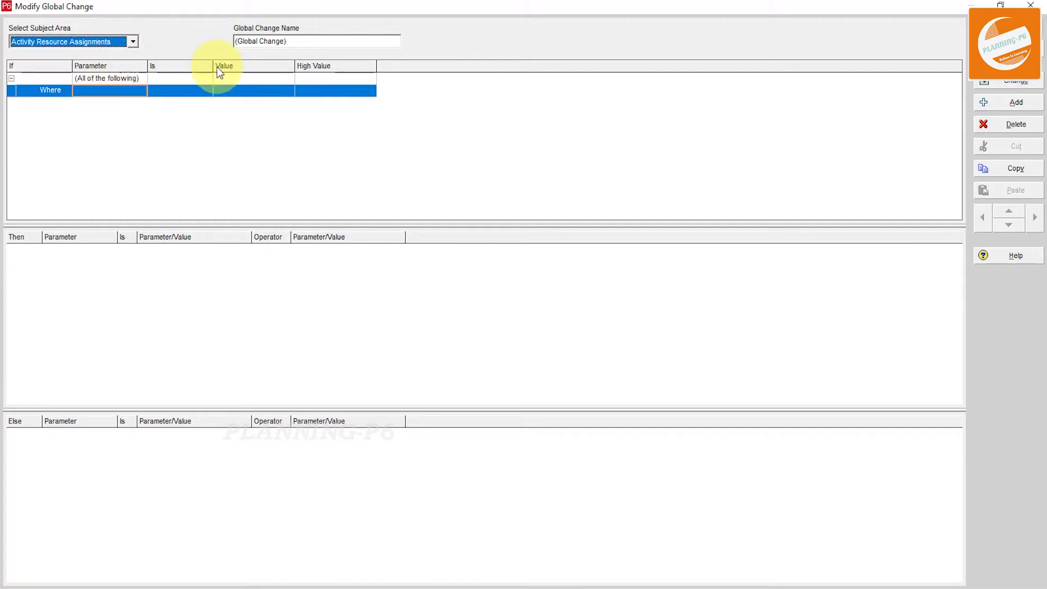
pyautogui.moveTo(309, 41); pyautogui.dragTo(173, 36)
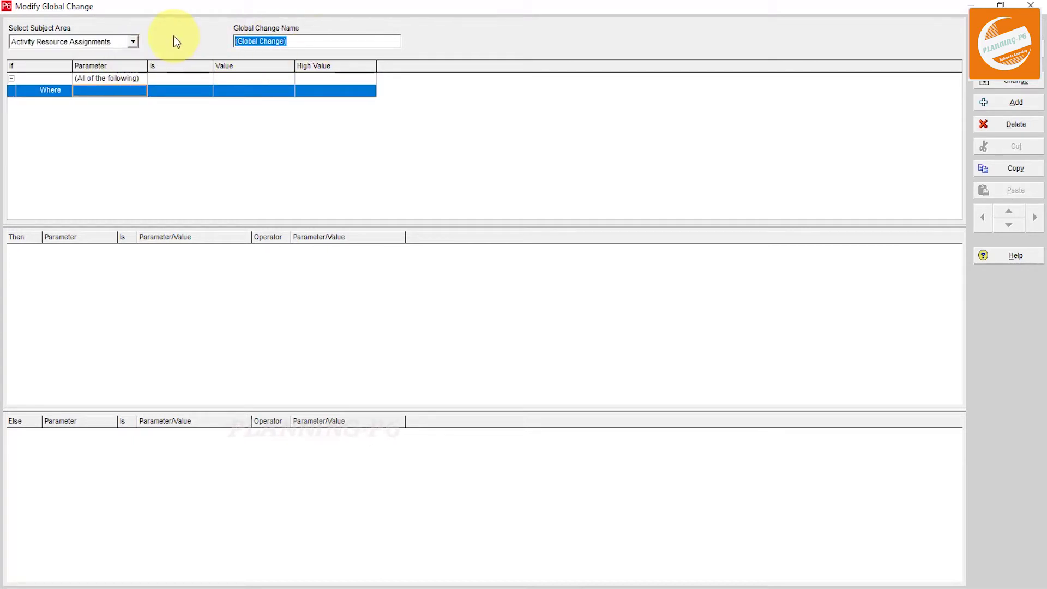
pyautogui.write('PP6 ')
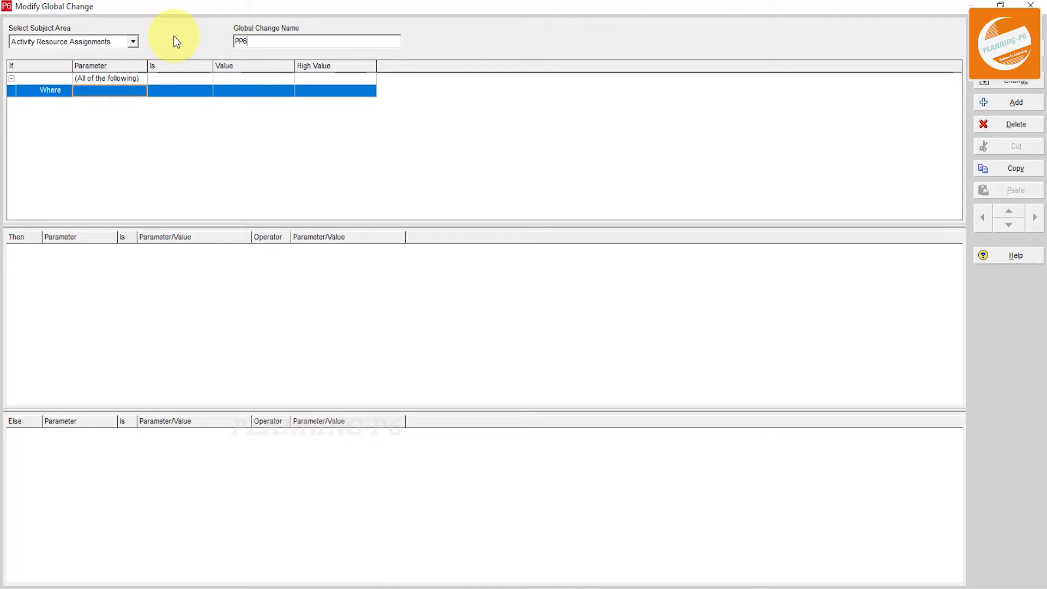
pyautogui.write('Labour')
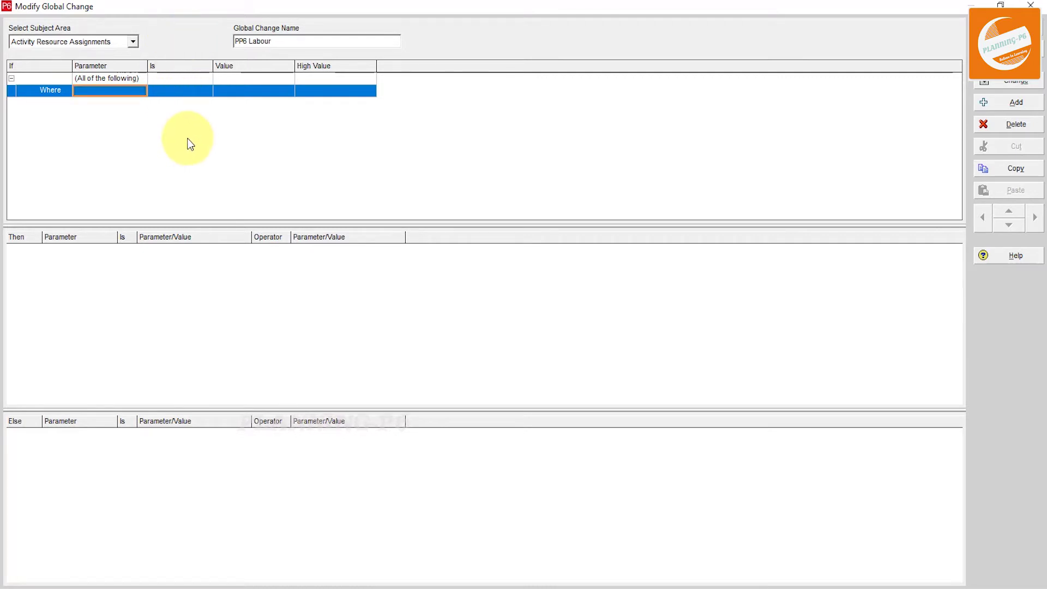
# Define the If condition of the global change as Resource Type equals Labor
pyautogui.click(121, 93)
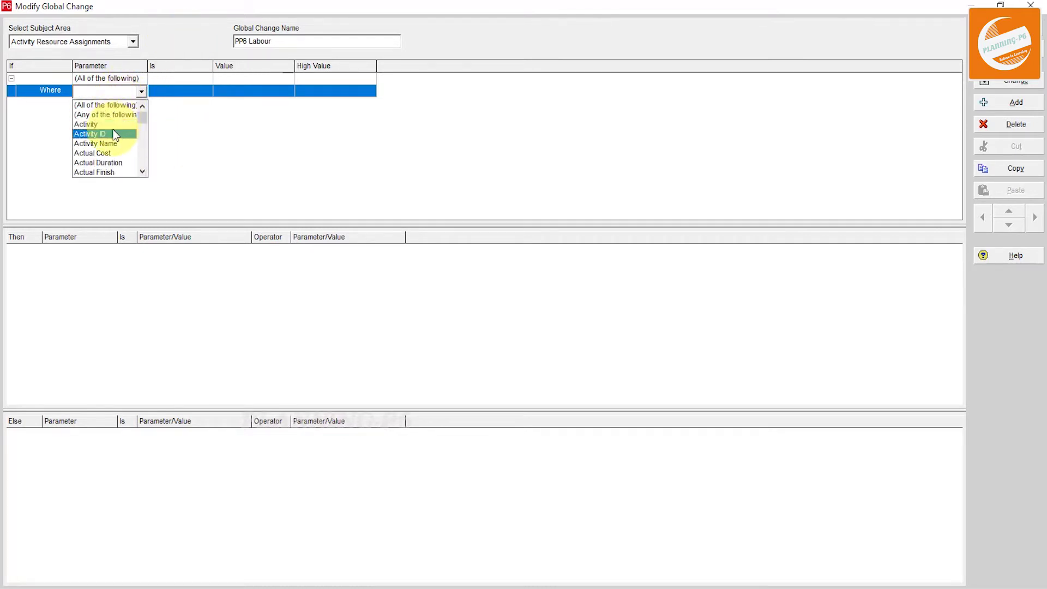
pyautogui.press('r')
pyautogui.scroll(-3, 111, 131)
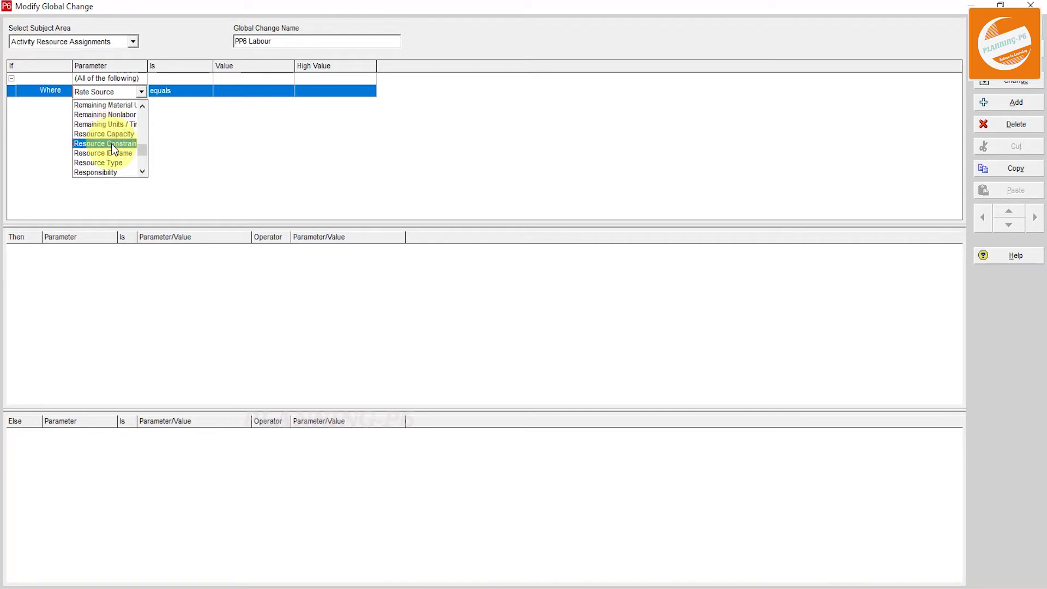
pyautogui.click(113, 162)
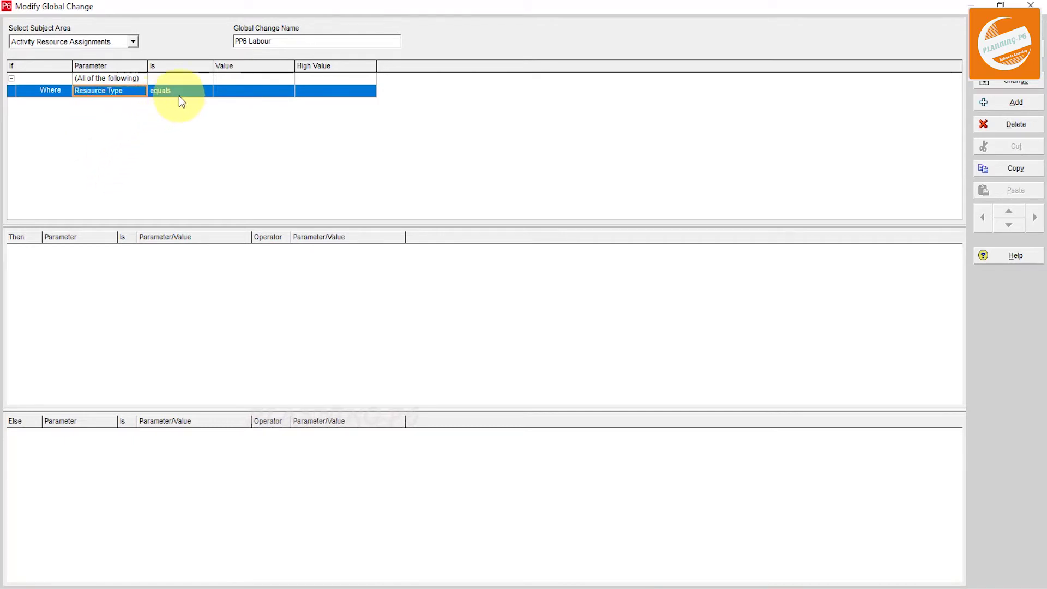
pyautogui.click(243, 89)
pyautogui.click(244, 91)
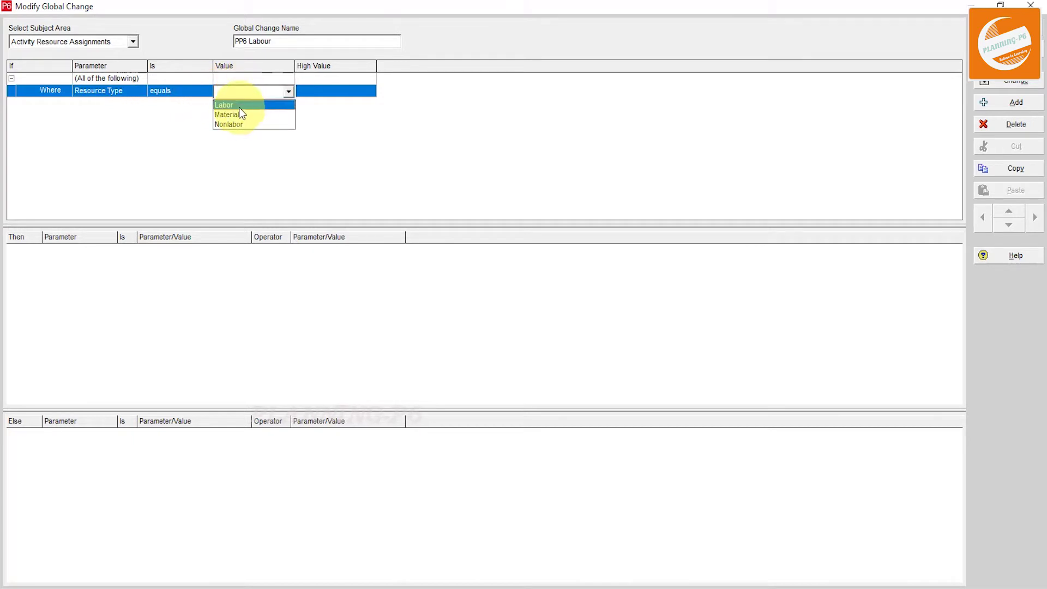
pyautogui.click(238, 106)
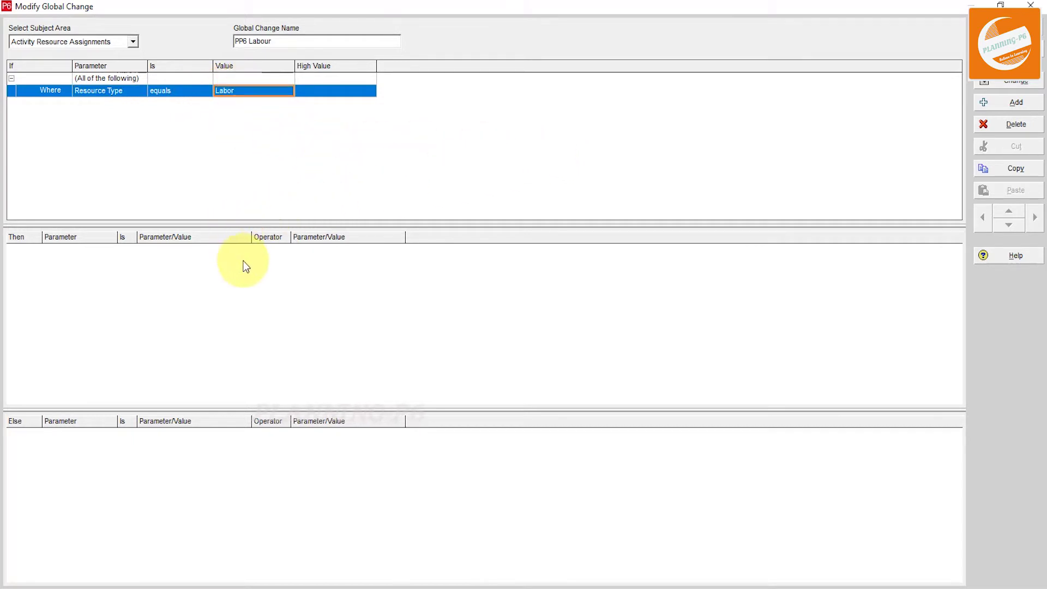
# Add four blank statement rows to the Then section and widen its Parameter column
pyautogui.click(222, 335)
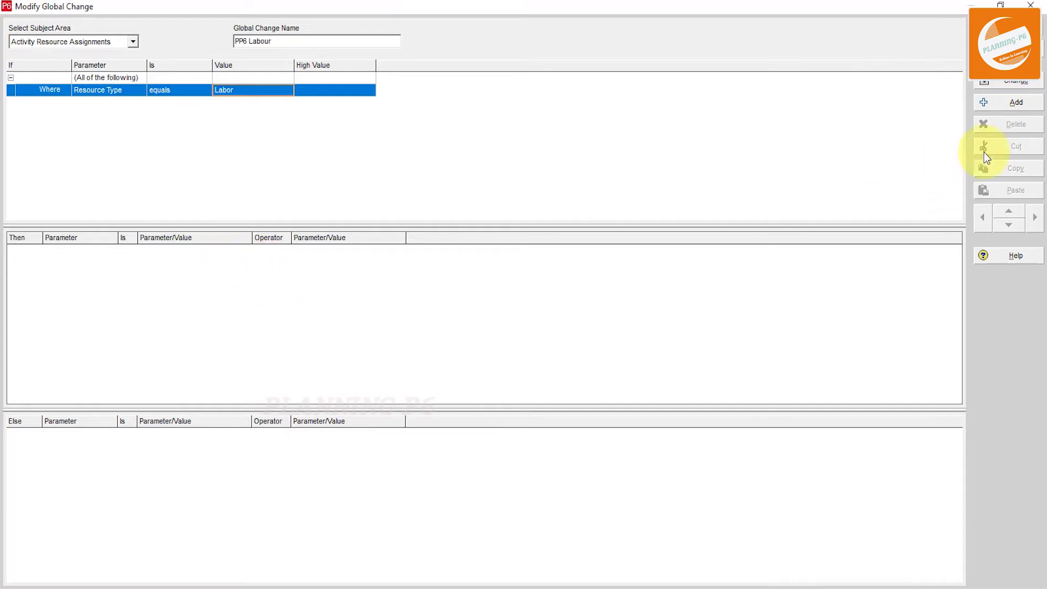
pyautogui.click(1008, 108)
pyautogui.click(1007, 105)
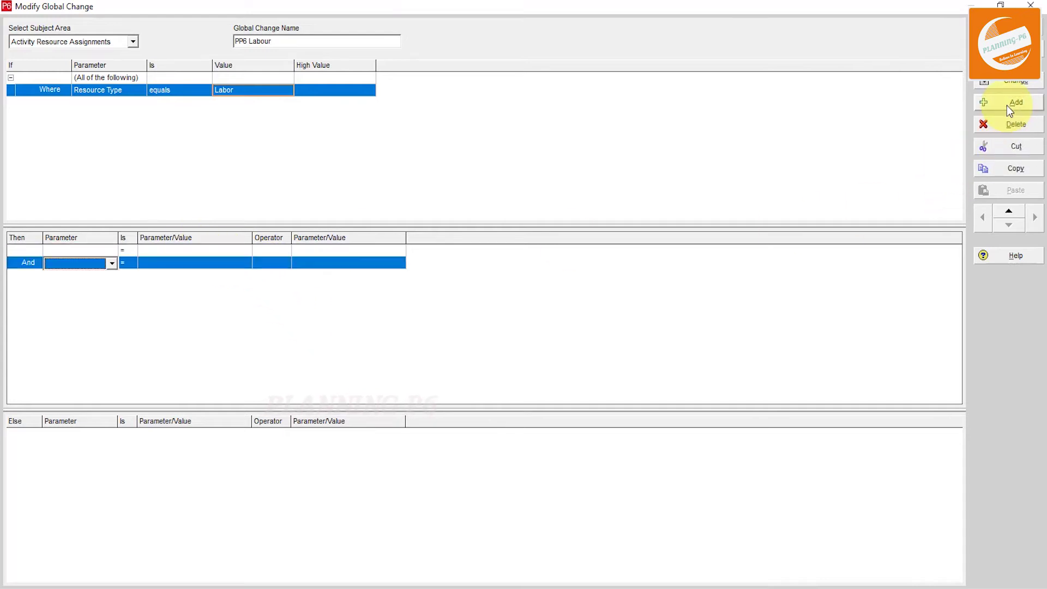
pyautogui.click(1007, 105)
pyautogui.click(1007, 106)
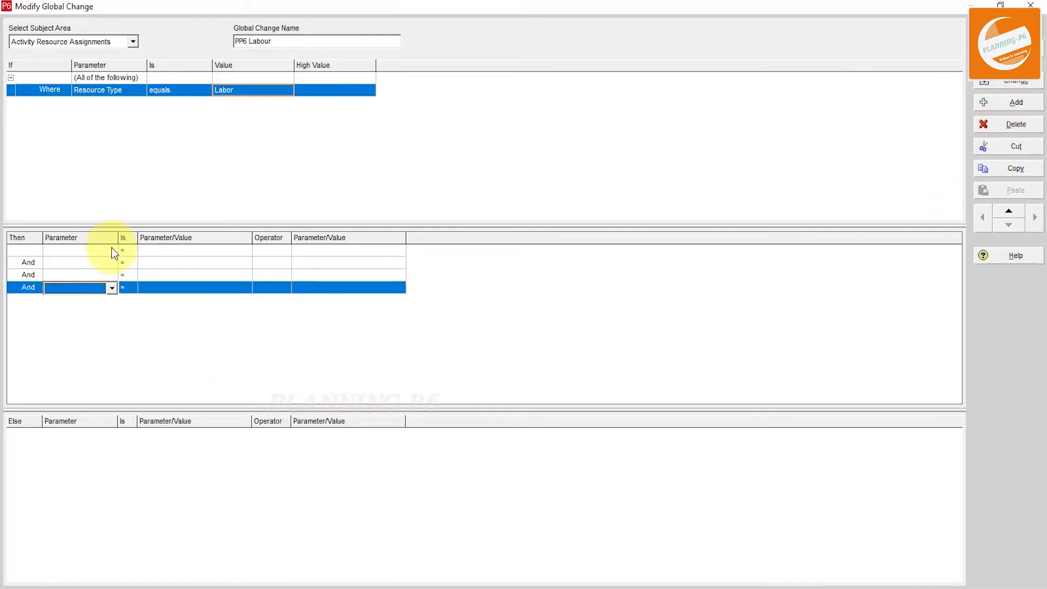
pyautogui.moveTo(118, 238); pyautogui.dragTo(252, 242)
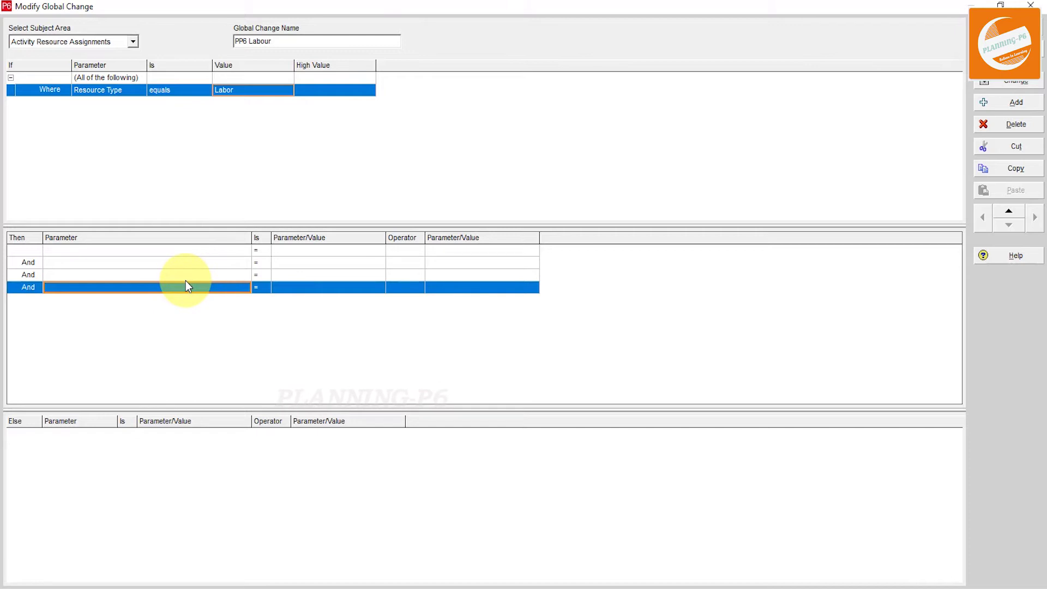
# Set the first Then statement to Actual Regular Labor Units = 0h
pyautogui.click(158, 249)
pyautogui.click(158, 250)
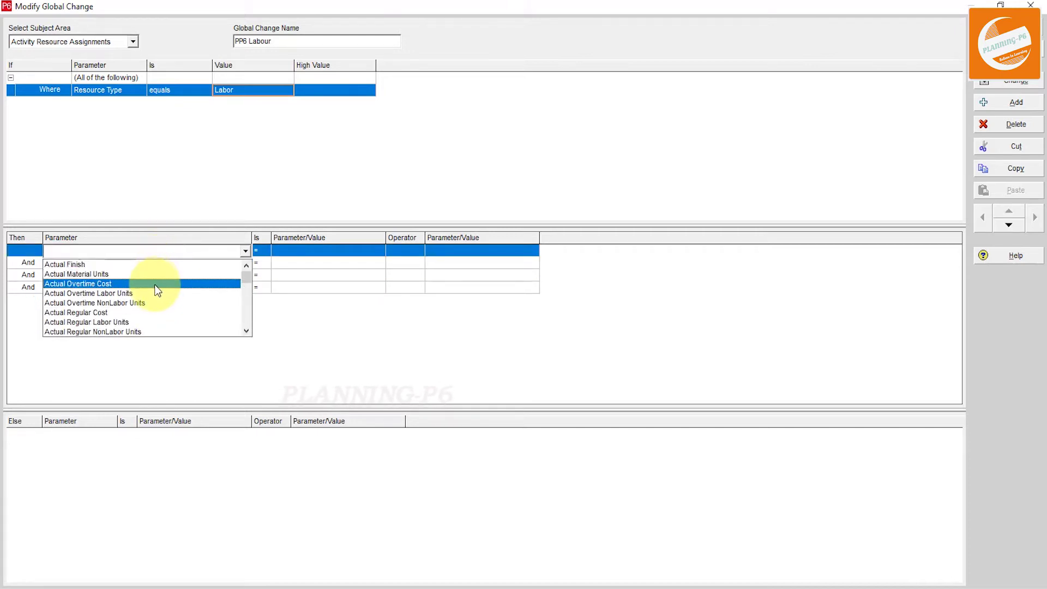
pyautogui.click(139, 323)
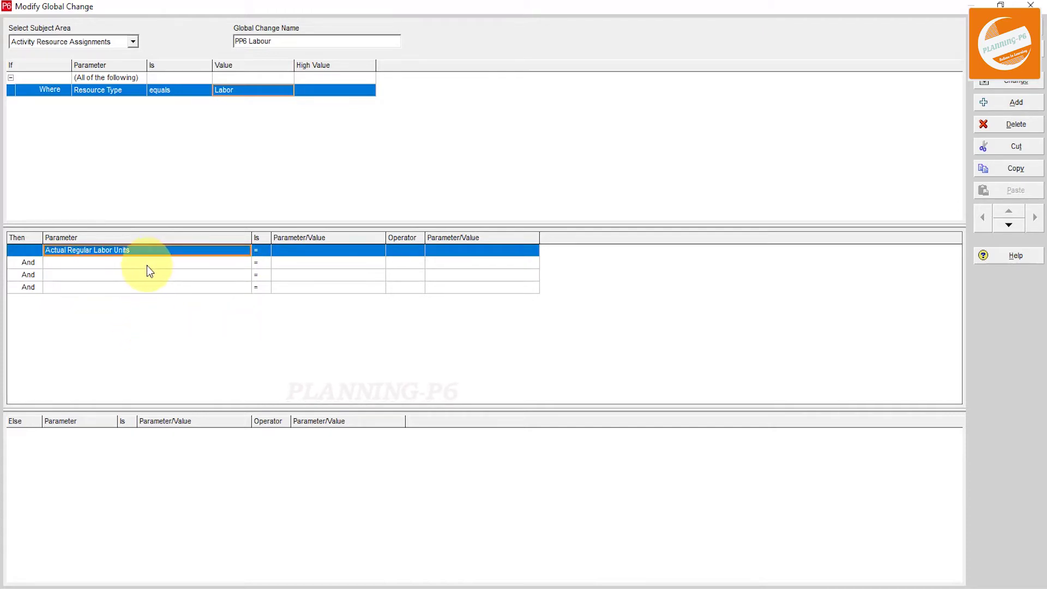
pyautogui.click(306, 247)
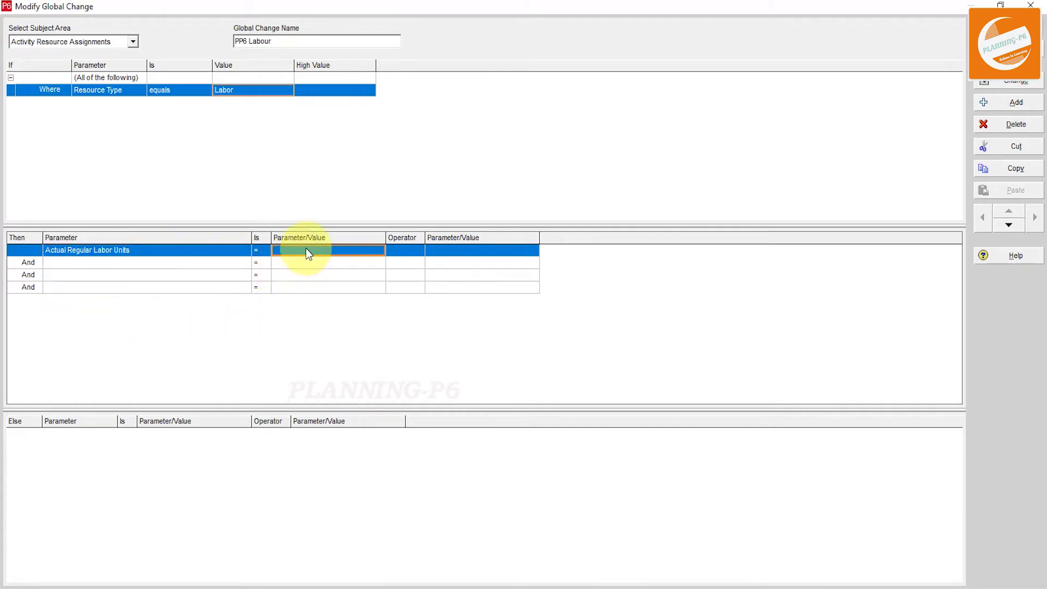
pyautogui.click(306, 248)
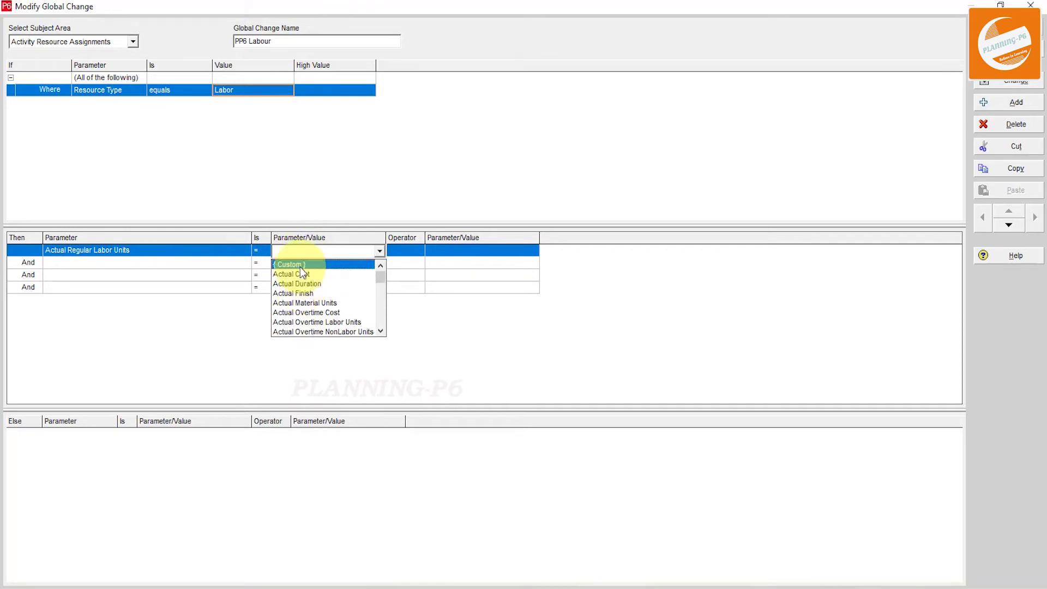
pyautogui.click(300, 266)
# Set the second Then statement to Actual Overtime Labor Units = 0h
pyautogui.click(175, 264)
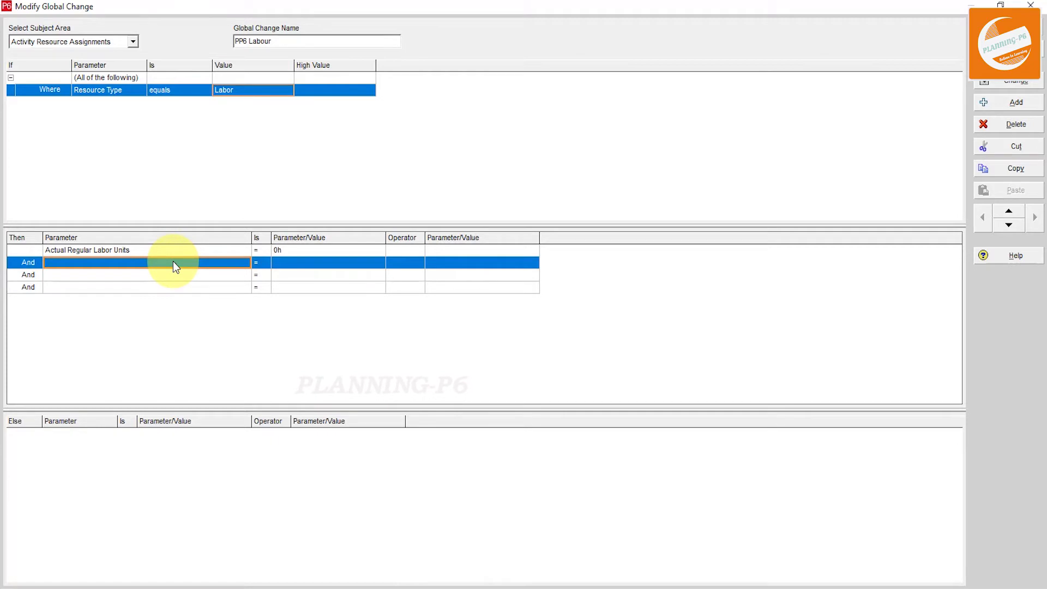
pyautogui.click(173, 263)
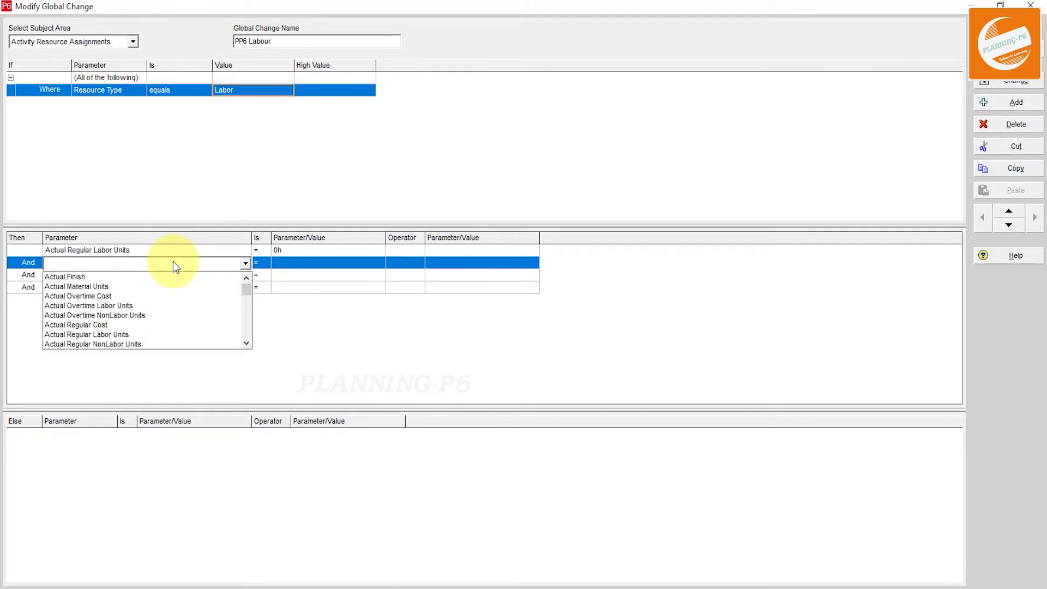
pyautogui.click(163, 306)
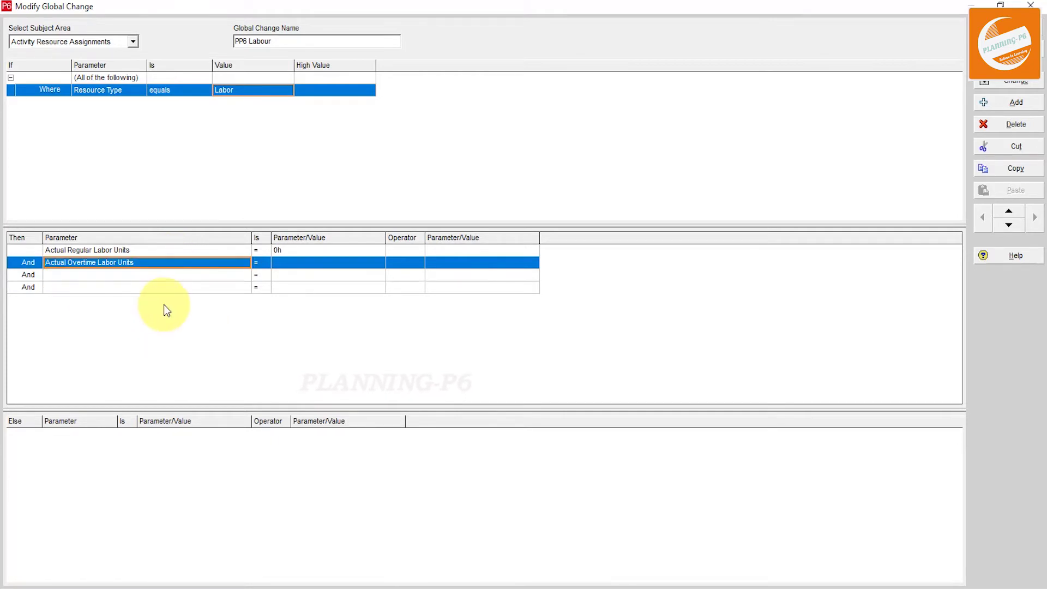
pyautogui.click(311, 271)
pyautogui.click(306, 268)
pyautogui.click(303, 279)
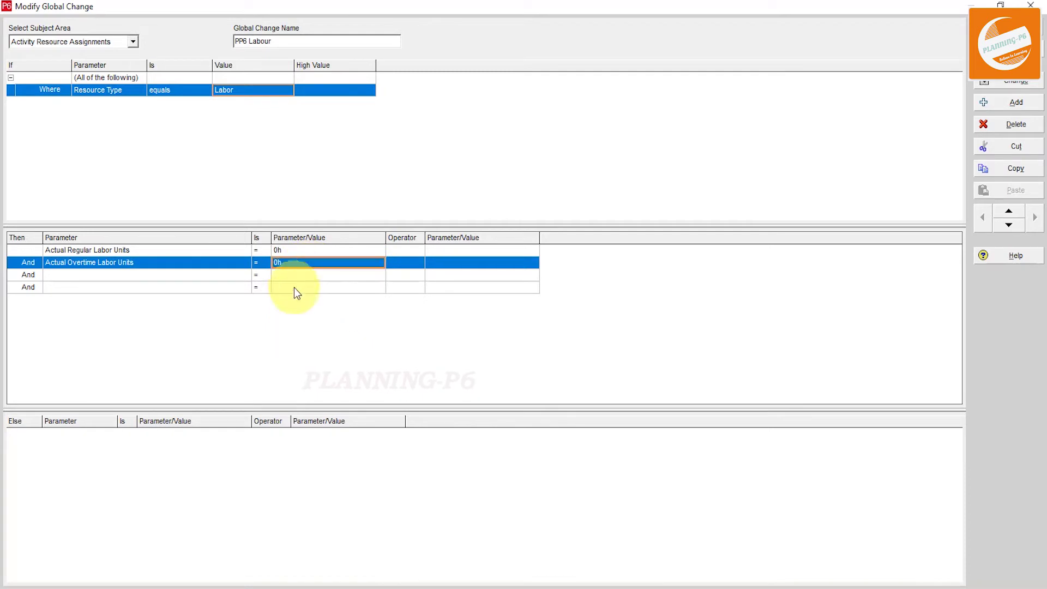
# Set the third Then statement to Actual Overtime Cost = 0
pyautogui.click(163, 274)
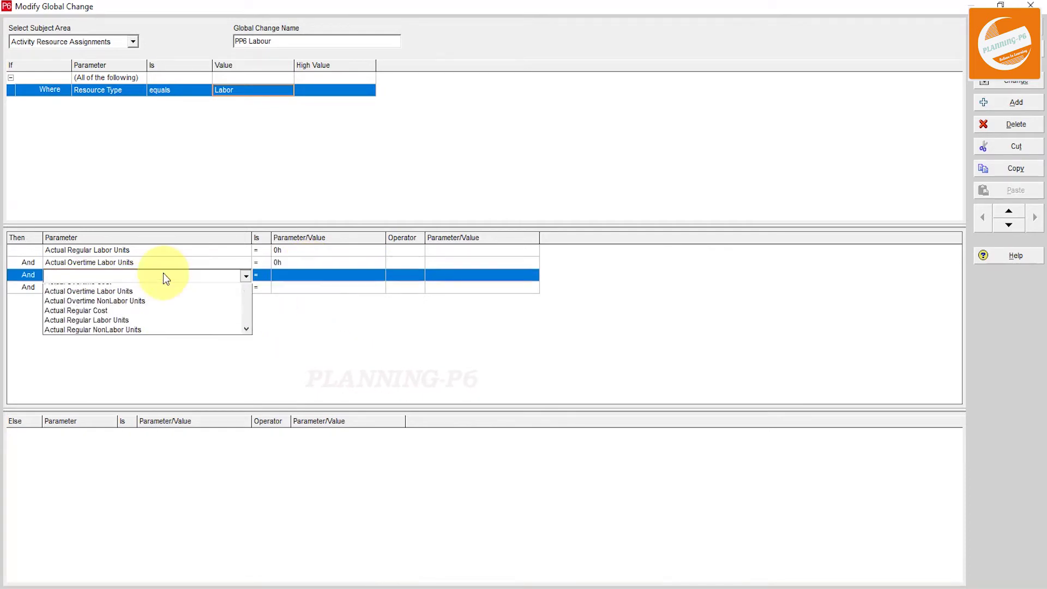
pyautogui.click(149, 308)
pyautogui.click(293, 273)
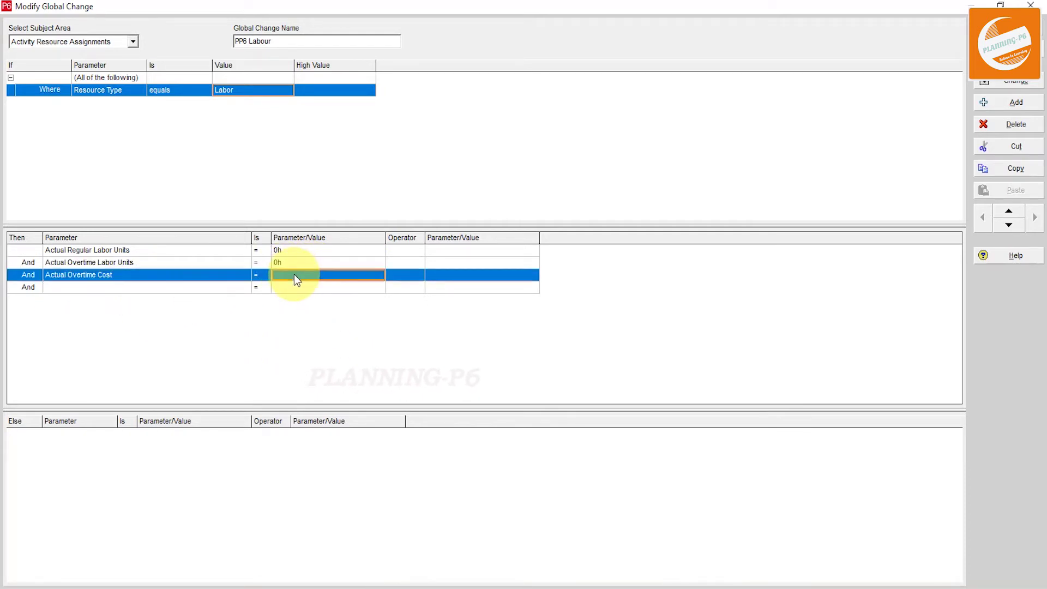
pyautogui.click(297, 277)
pyautogui.write('0')
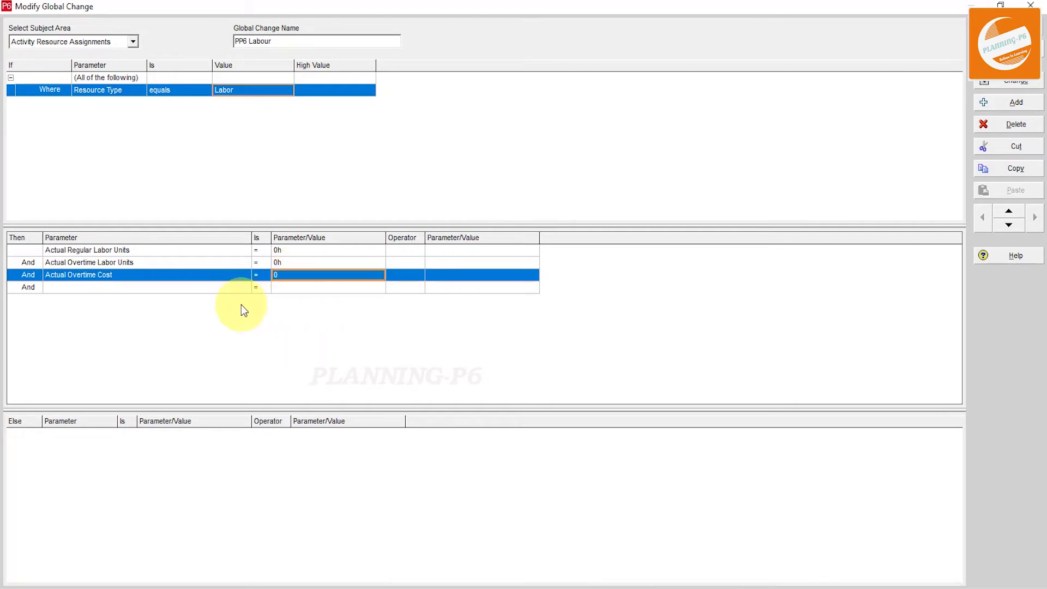
# Set the fourth Then statement to Actual Regular Cost = 0 using a custom value
pyautogui.click(126, 287)
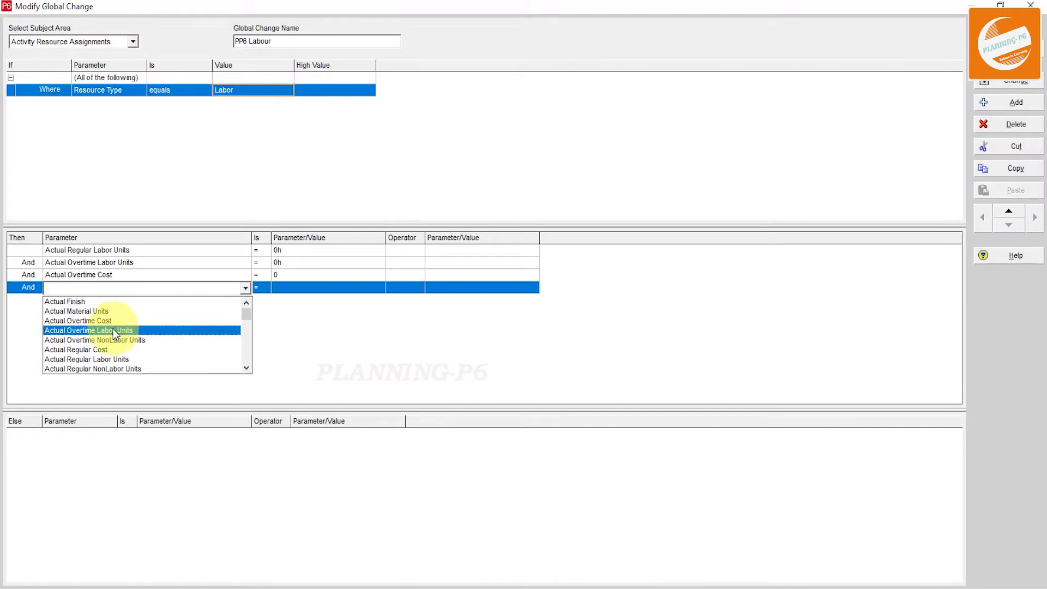
pyautogui.click(114, 352)
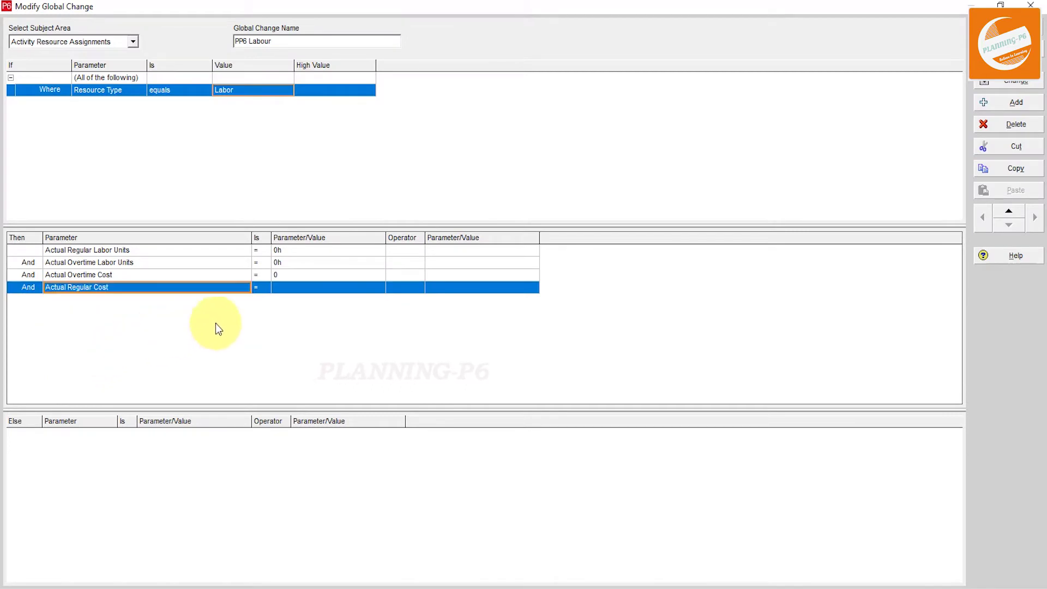
pyautogui.click(320, 287)
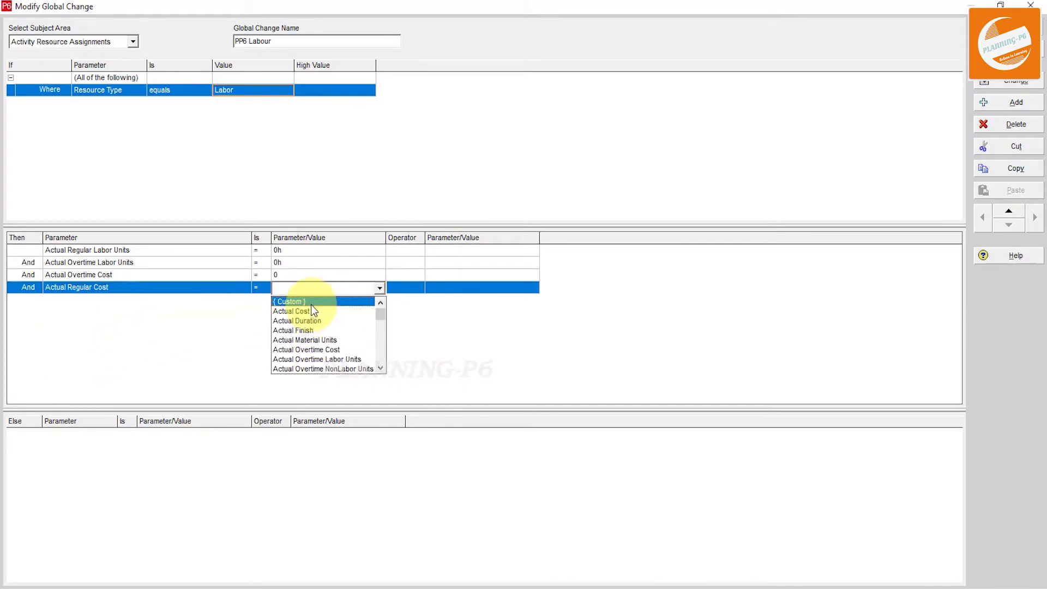
pyautogui.click(311, 301)
pyautogui.write('0')
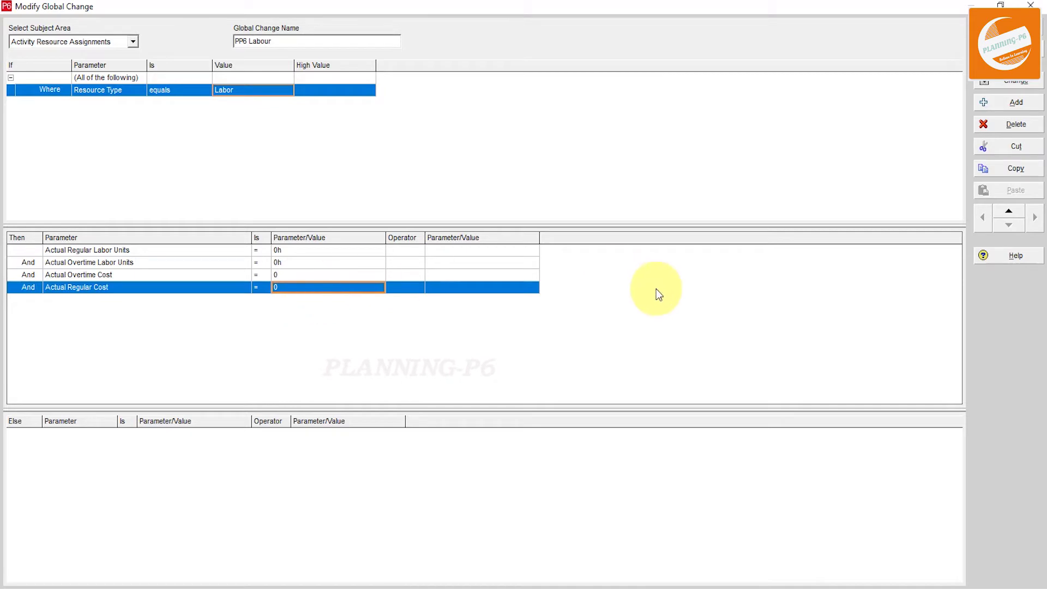
# Run the labour global change and review the old and new values through its report
pyautogui.click(1000, 84)
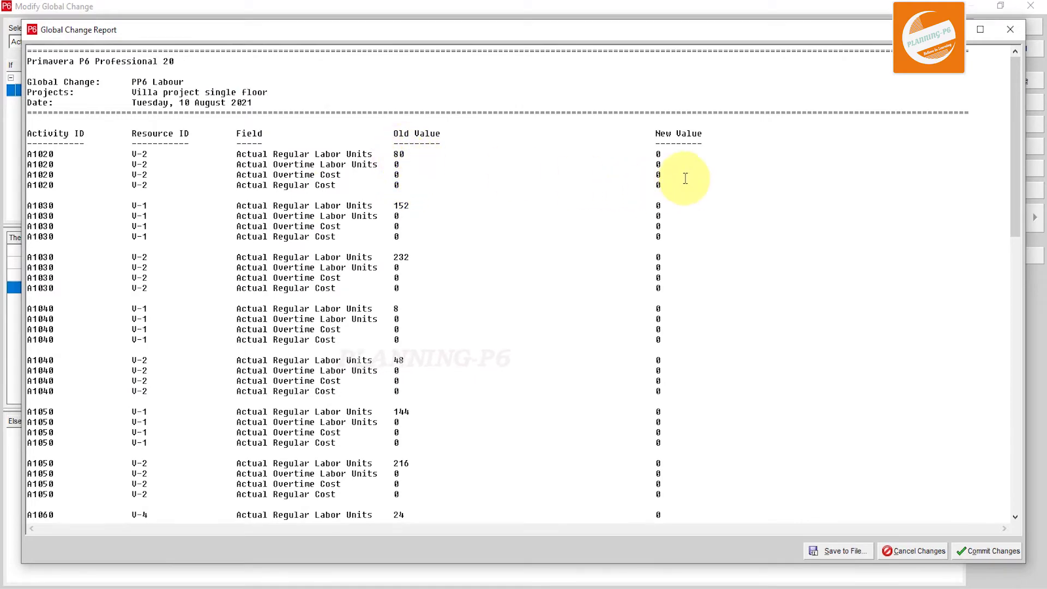
pyautogui.scroll(-18, 533, 184)
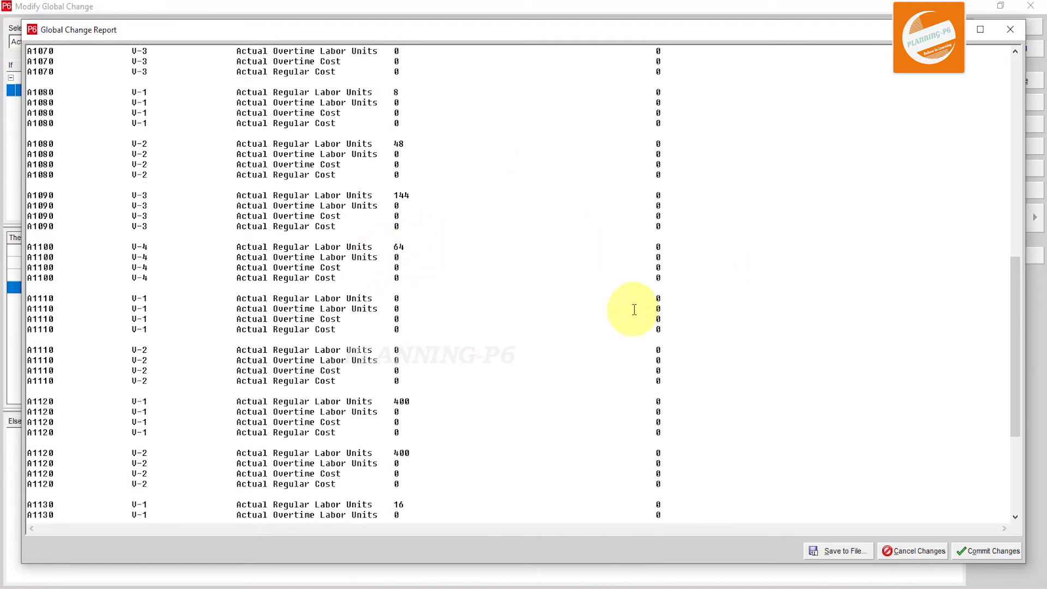
pyautogui.scroll(-6, 496, 309)
pyautogui.scroll(4, 510, 293)
pyautogui.scroll(-10, 542, 282)
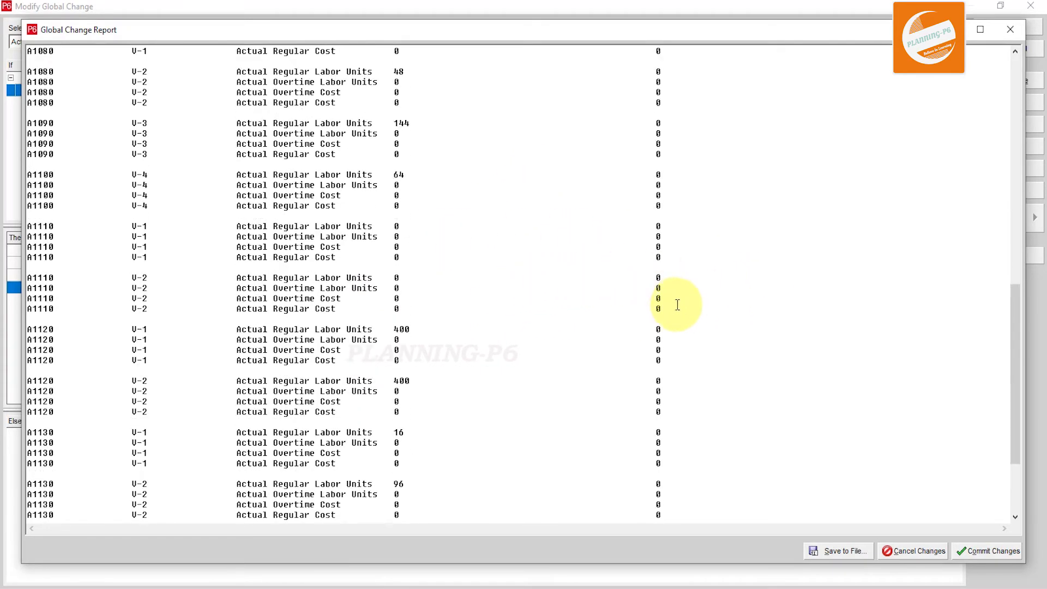
# Commit the reported changes without saving a log file and accept the PP6 Labour global change
pyautogui.click(990, 548)
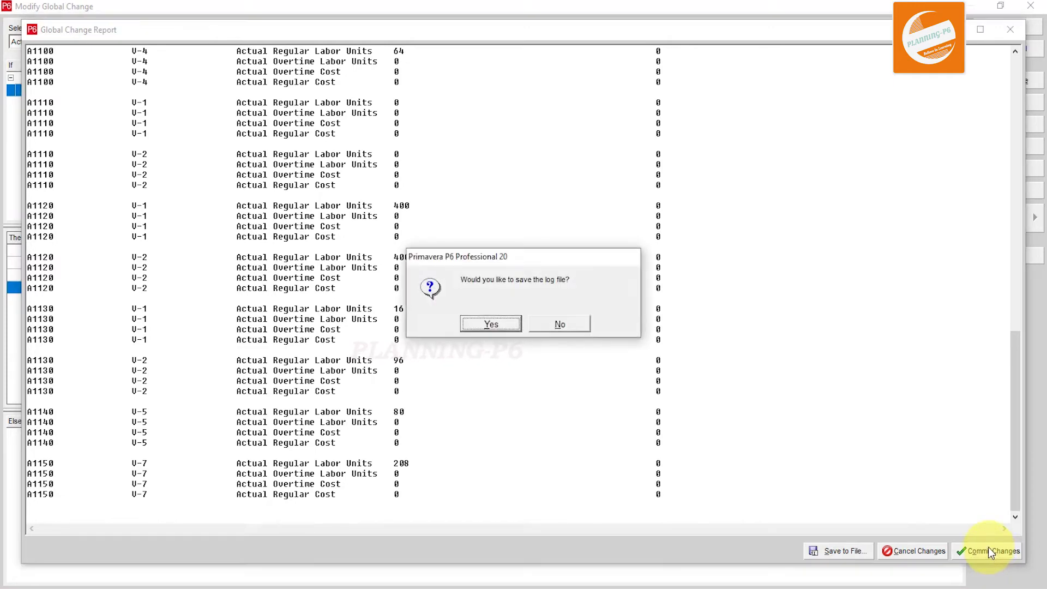
pyautogui.click(559, 325)
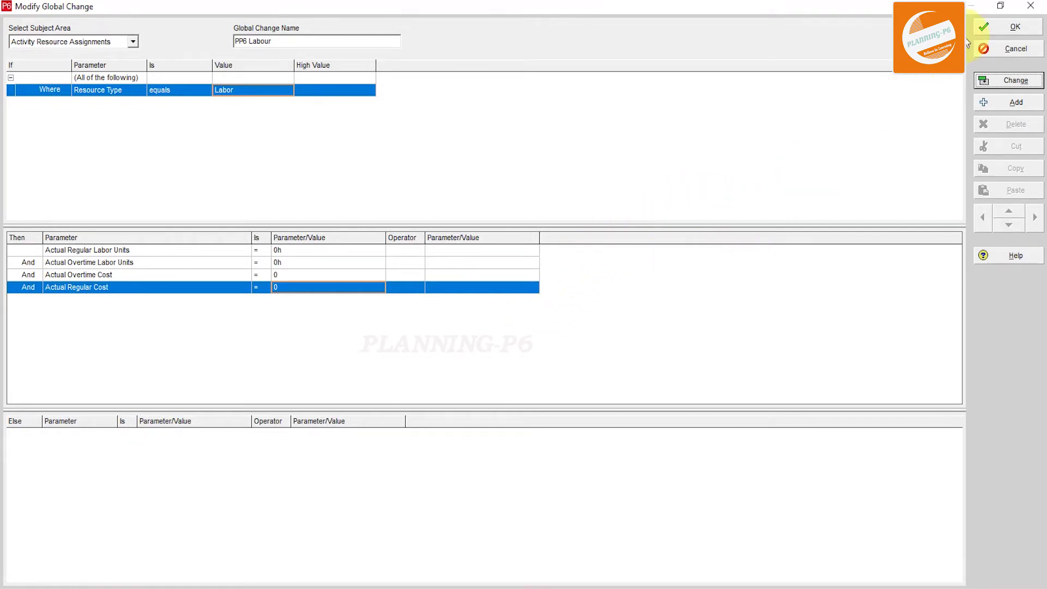
pyautogui.click(987, 30)
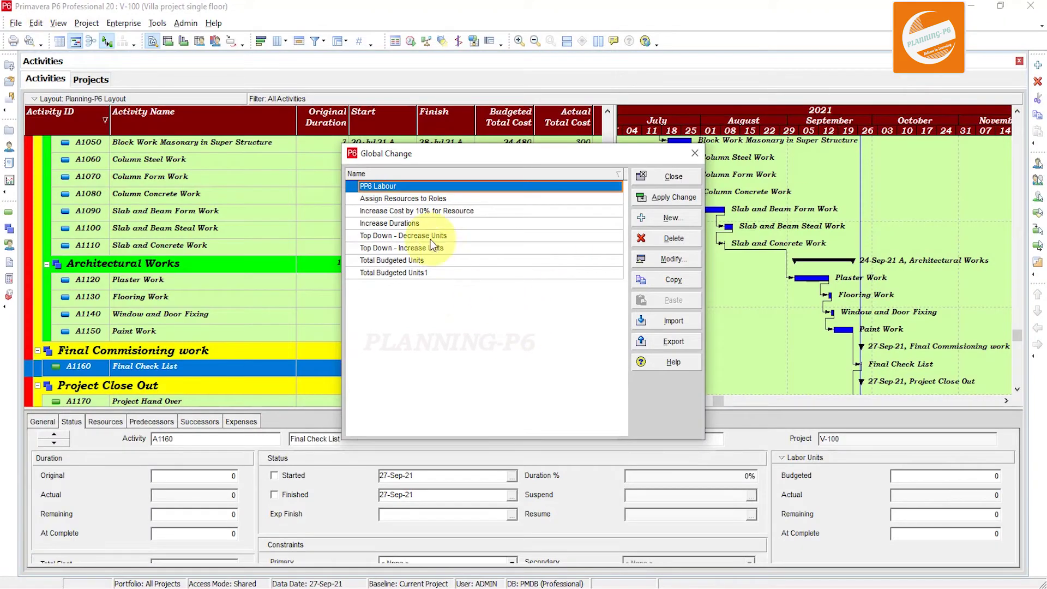
# Create a new global change named "PP6 Non Labour" with the subject area Activity Resource Assignments
pyautogui.click(666, 217)
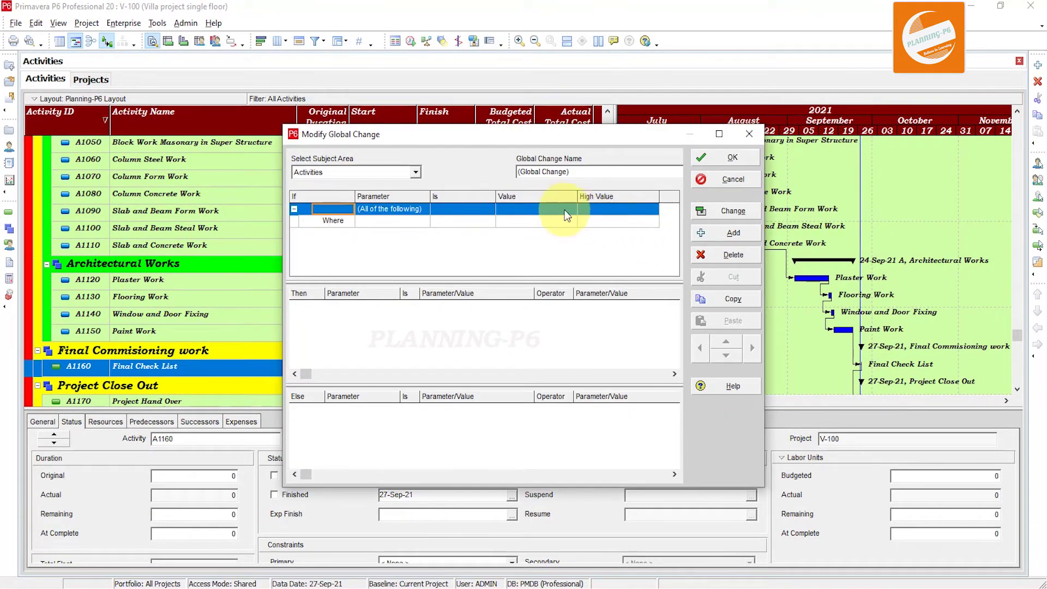
pyautogui.click(414, 172)
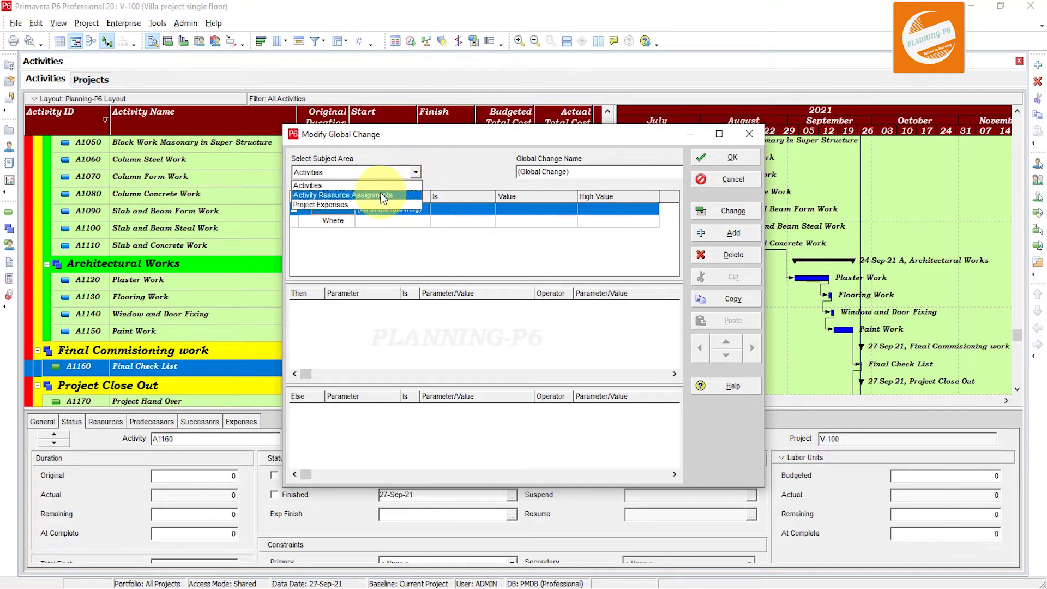
pyautogui.click(383, 195)
pyautogui.click(596, 175)
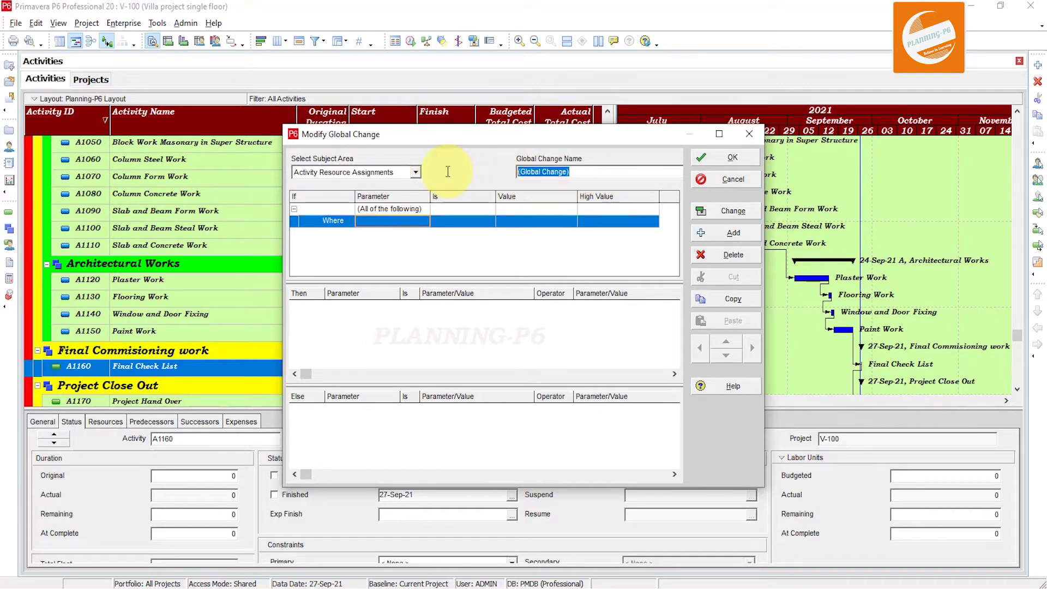
pyautogui.write('PP')
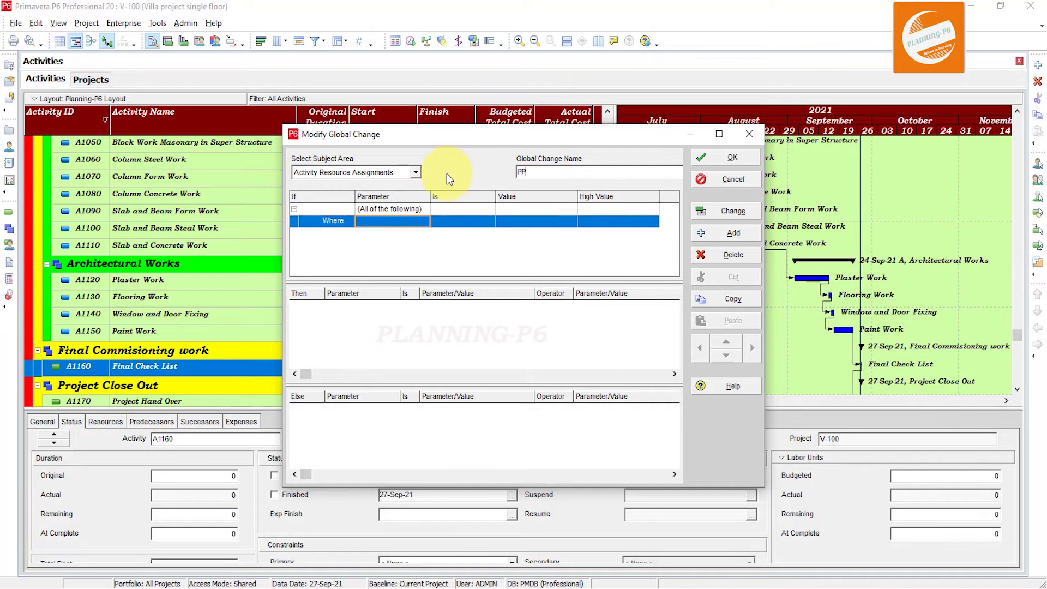
pyautogui.write('A')
pyautogui.write('6 No')
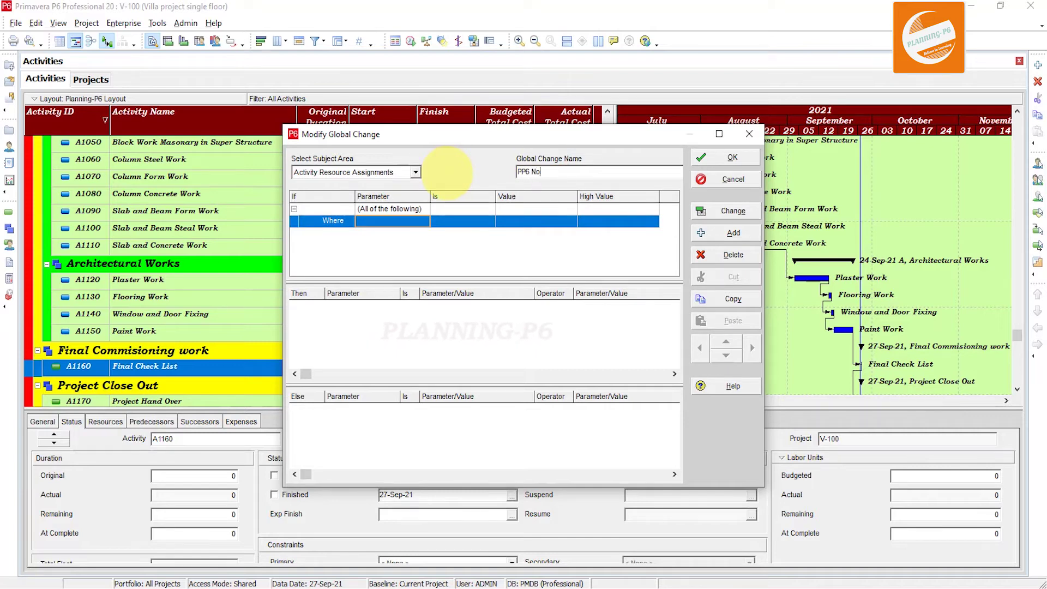
pyautogui.write('n Labour')
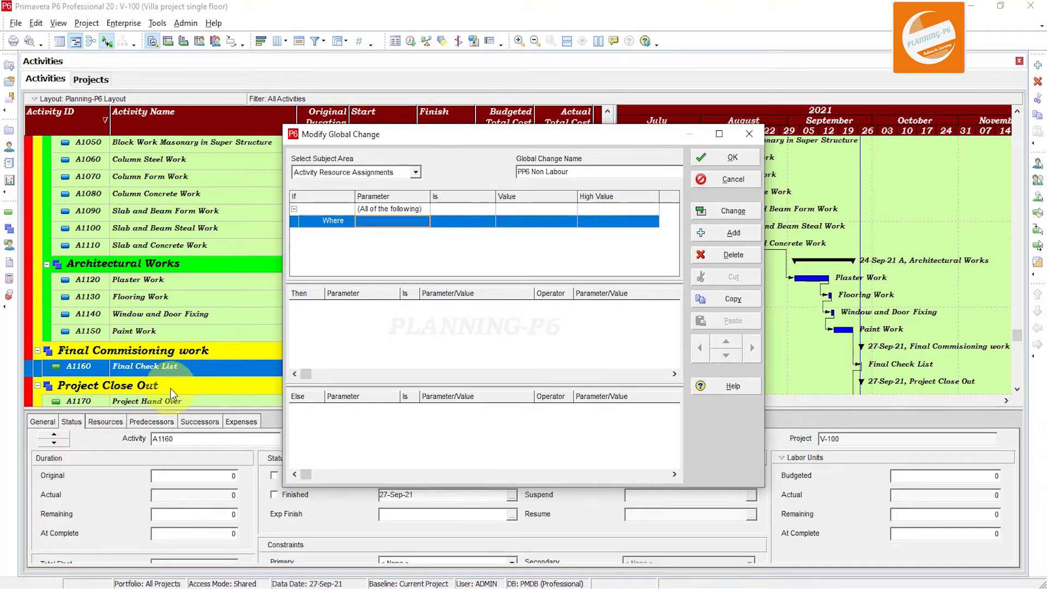
# Define the If condition as Resource Type equals Nonlabor and enlarge the global change editing window
pyautogui.click(380, 223)
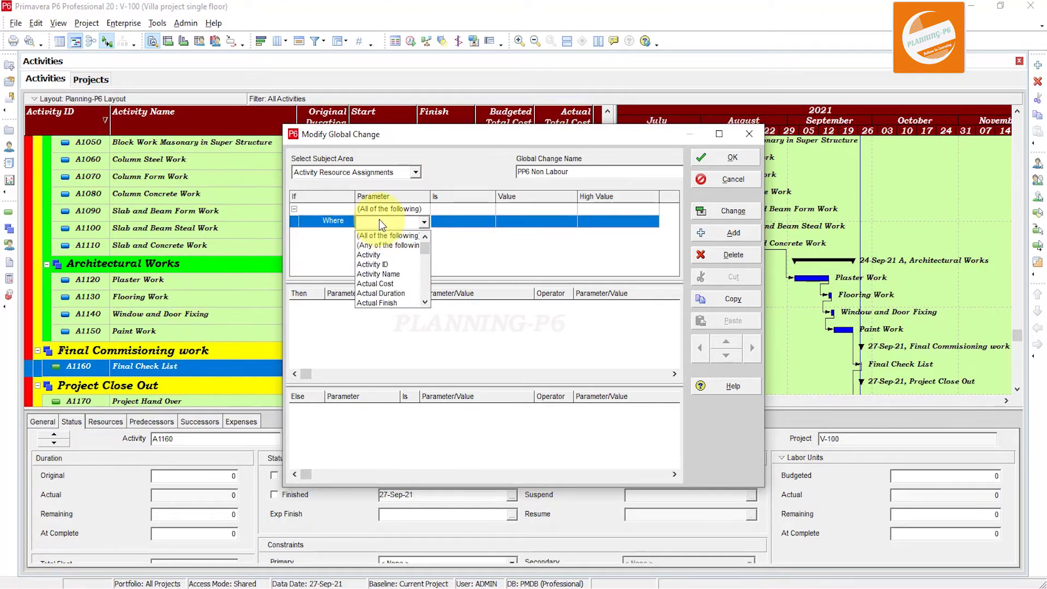
pyautogui.press('r')
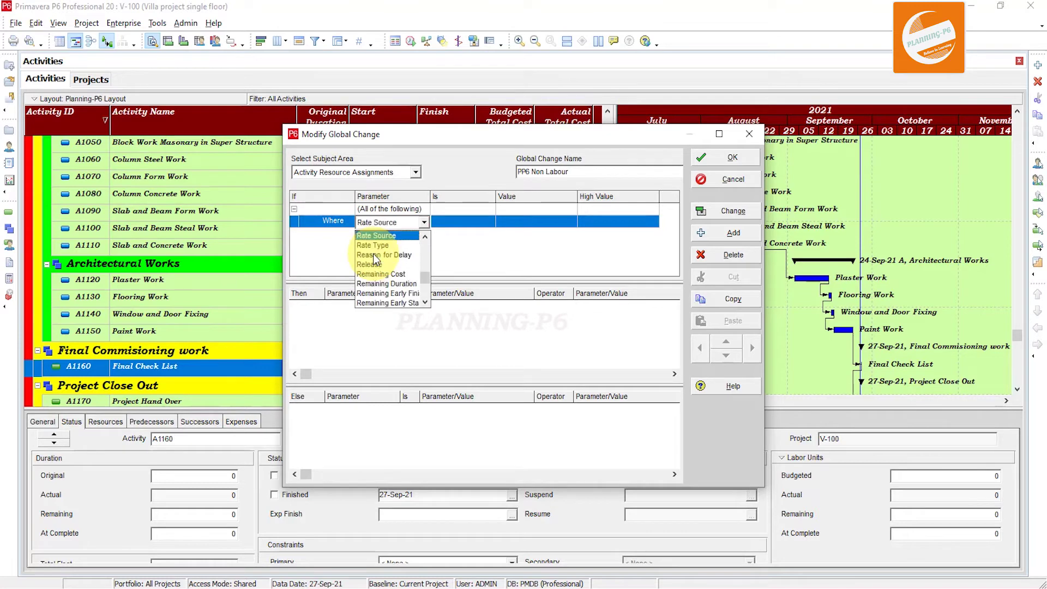
pyautogui.scroll(-5, 374, 259)
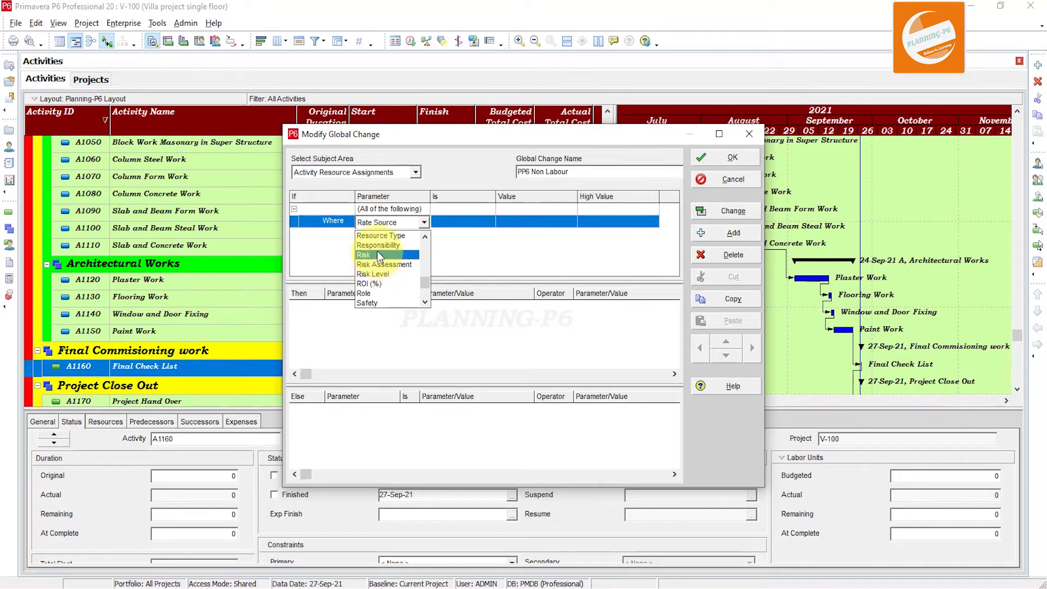
pyautogui.click(380, 235)
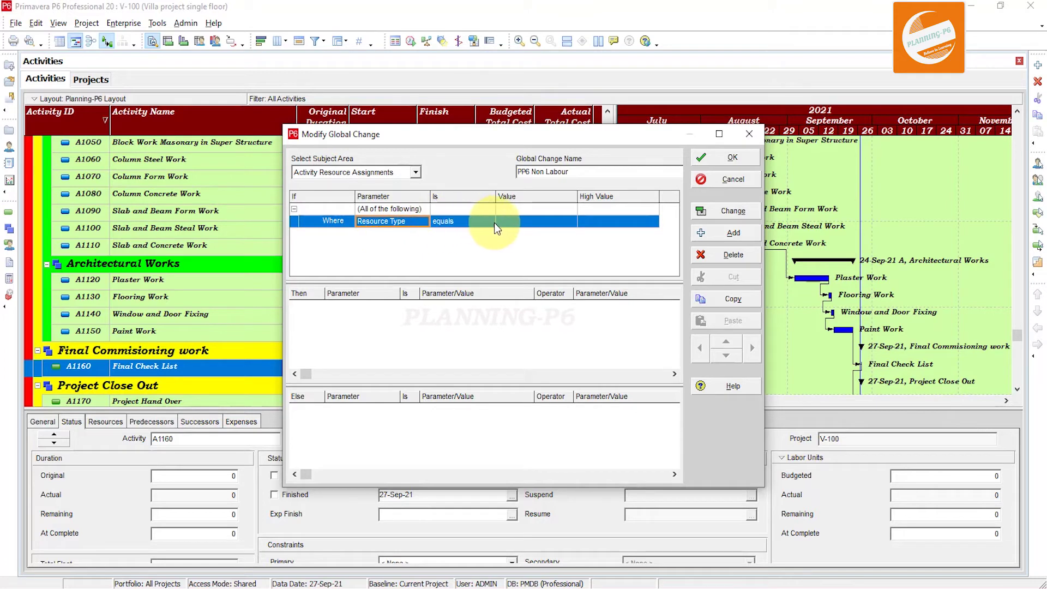
pyautogui.click(510, 225)
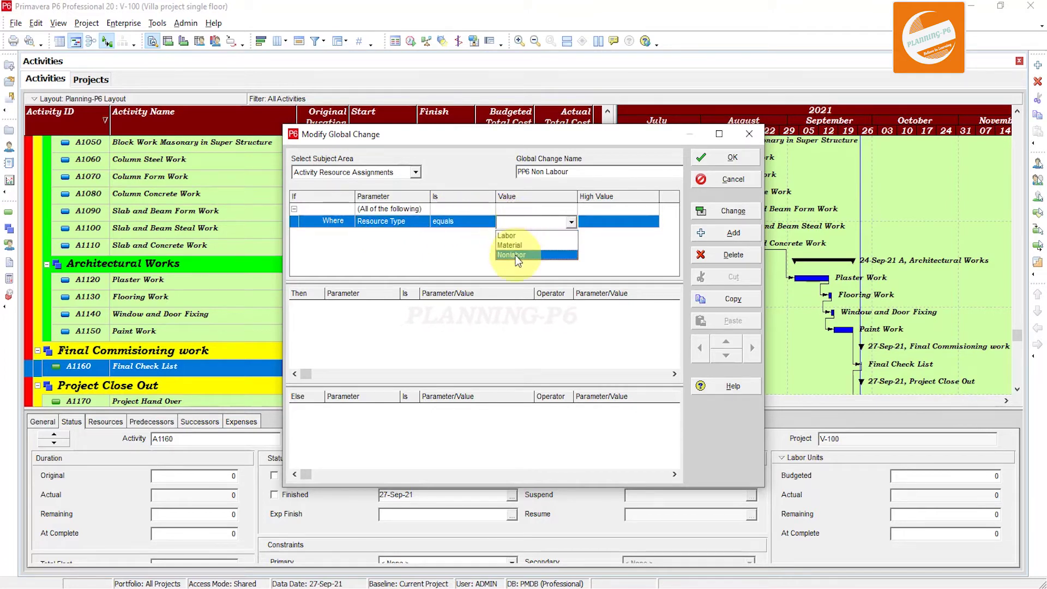
pyautogui.click(513, 255)
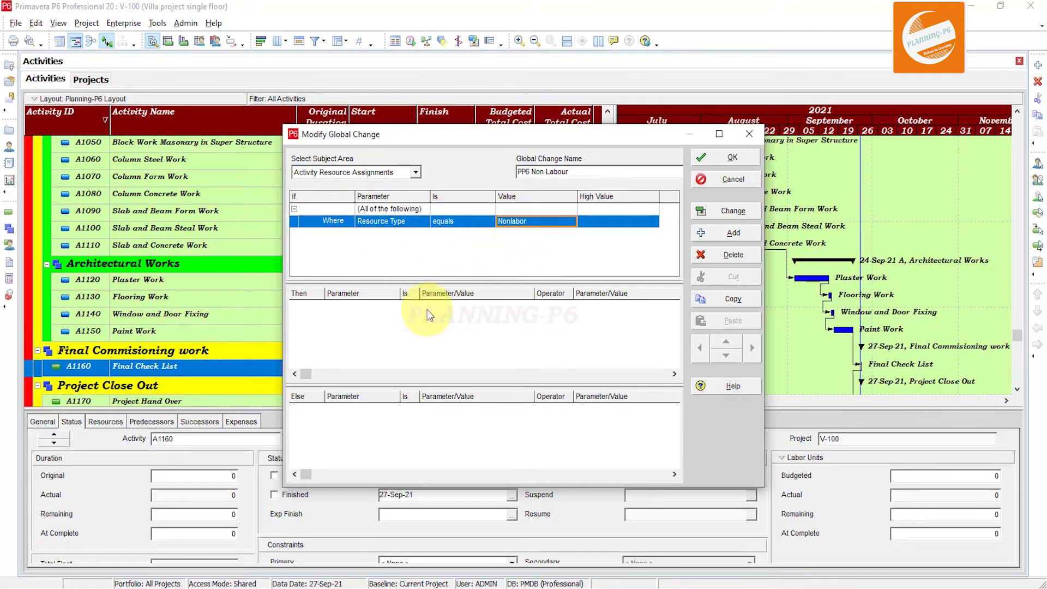
pyautogui.click(509, 328)
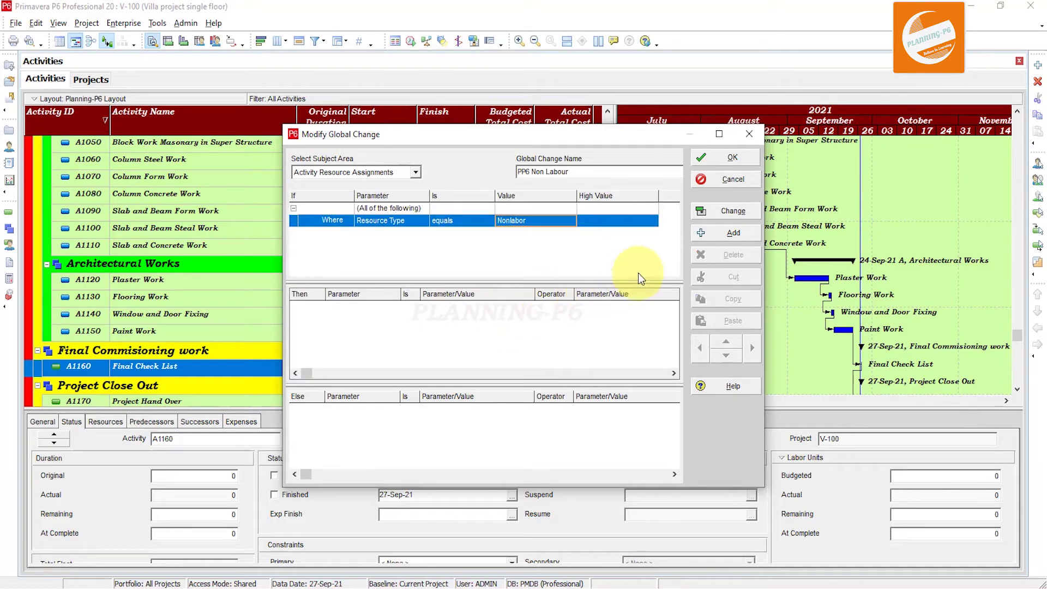
pyautogui.click(719, 134)
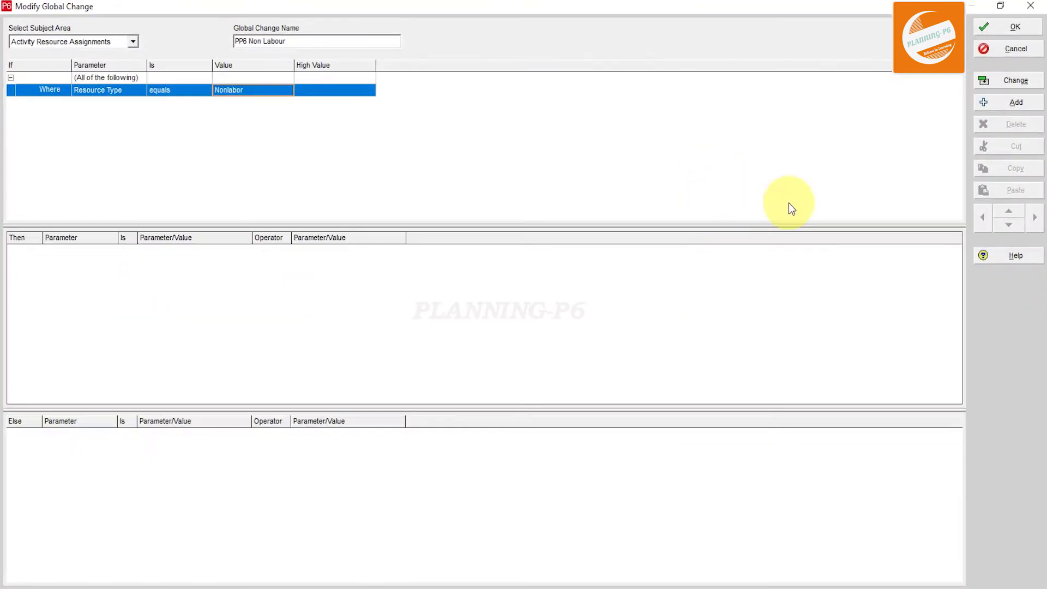
# Add four empty Then statements to the PP6 Non Labour global change and widen their Parameter column
pyautogui.click(1007, 104)
pyautogui.click(1007, 104)
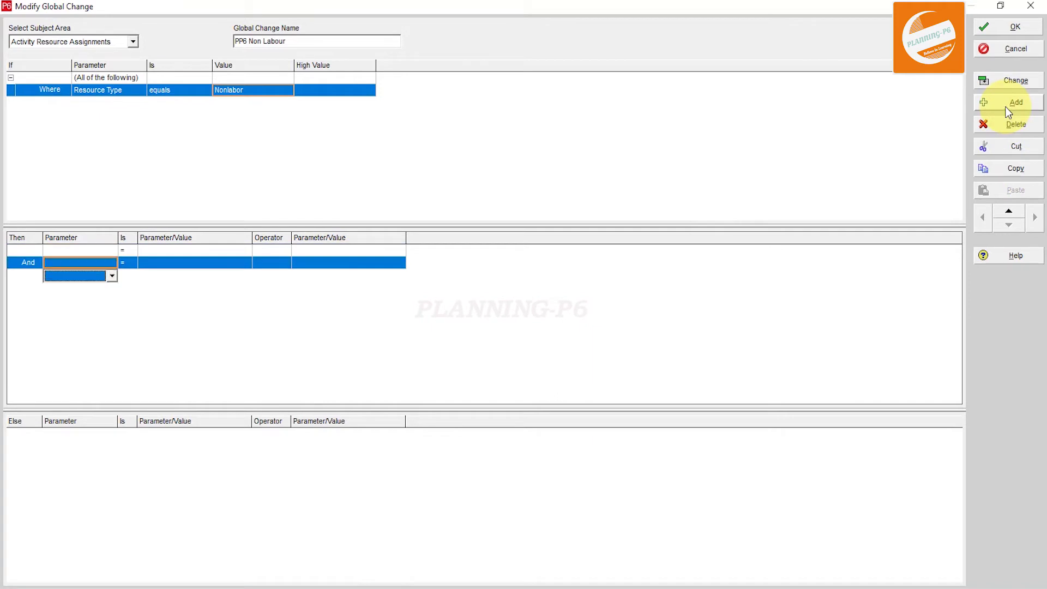
pyautogui.click(1007, 106)
pyautogui.click(1007, 107)
pyautogui.moveTo(118, 238); pyautogui.dragTo(227, 240)
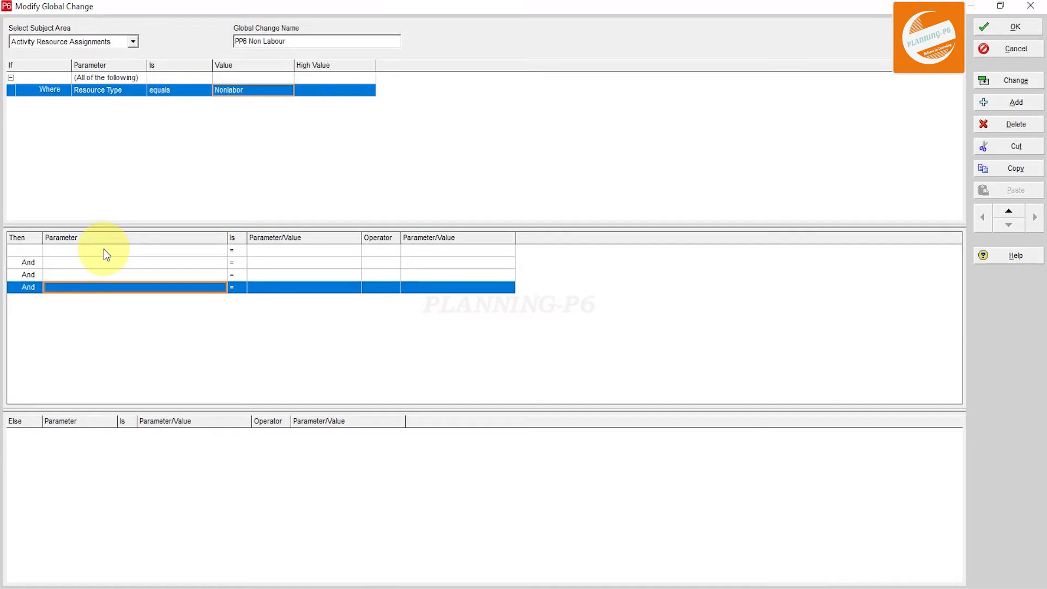
# Define the first Then statement as Actual Overtime NonLabor Units = 0h using a custom value
pyautogui.click(104, 250)
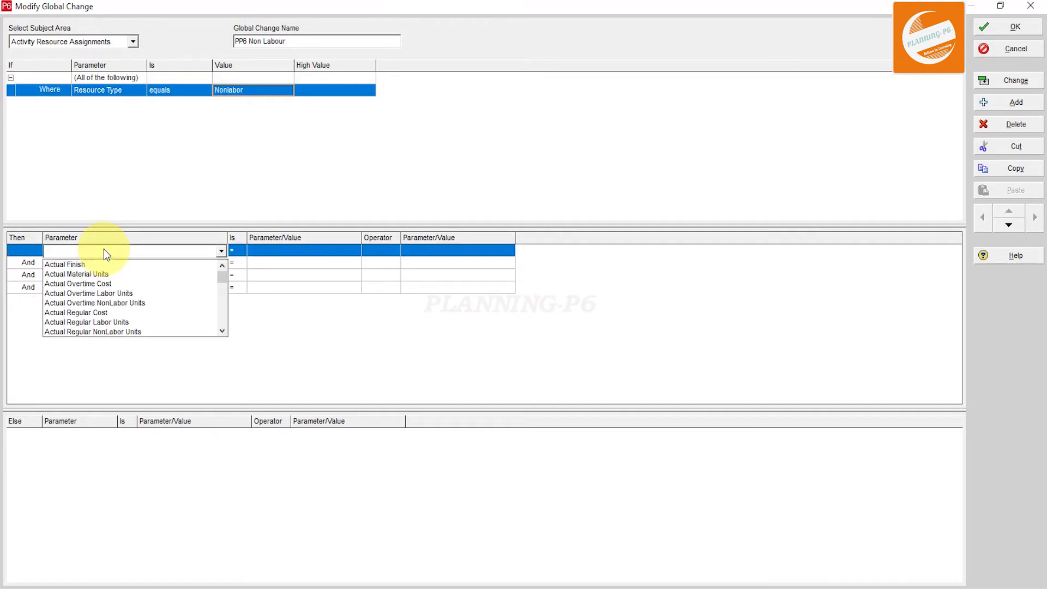
pyautogui.click(119, 303)
pyautogui.click(280, 254)
pyautogui.click(279, 254)
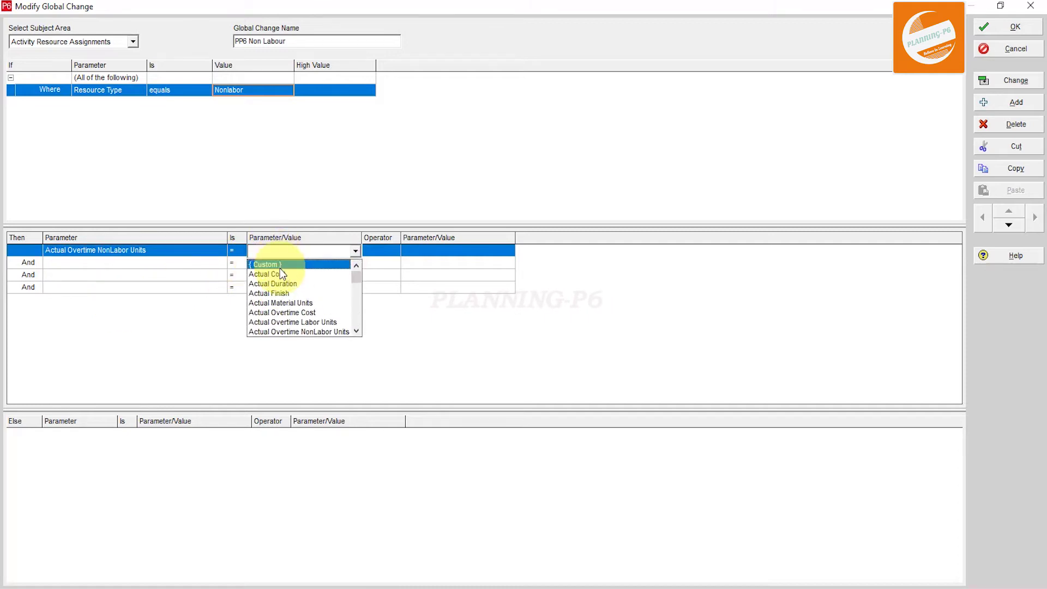
pyautogui.click(279, 263)
# Define the second Then statement as Actual Overtime Cost = 0
pyautogui.click(83, 262)
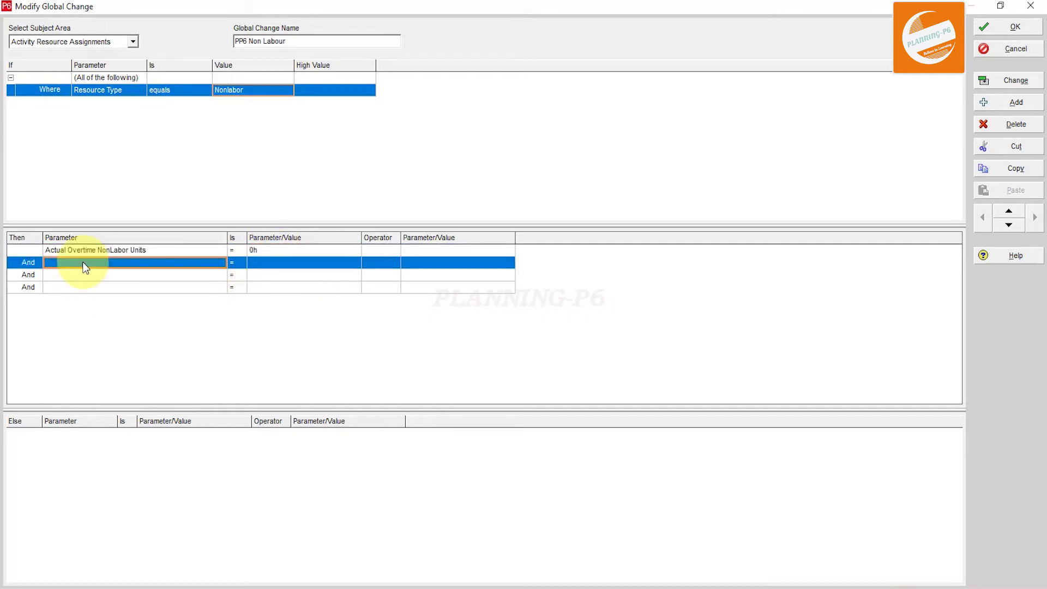
pyautogui.click(86, 267)
pyautogui.click(84, 264)
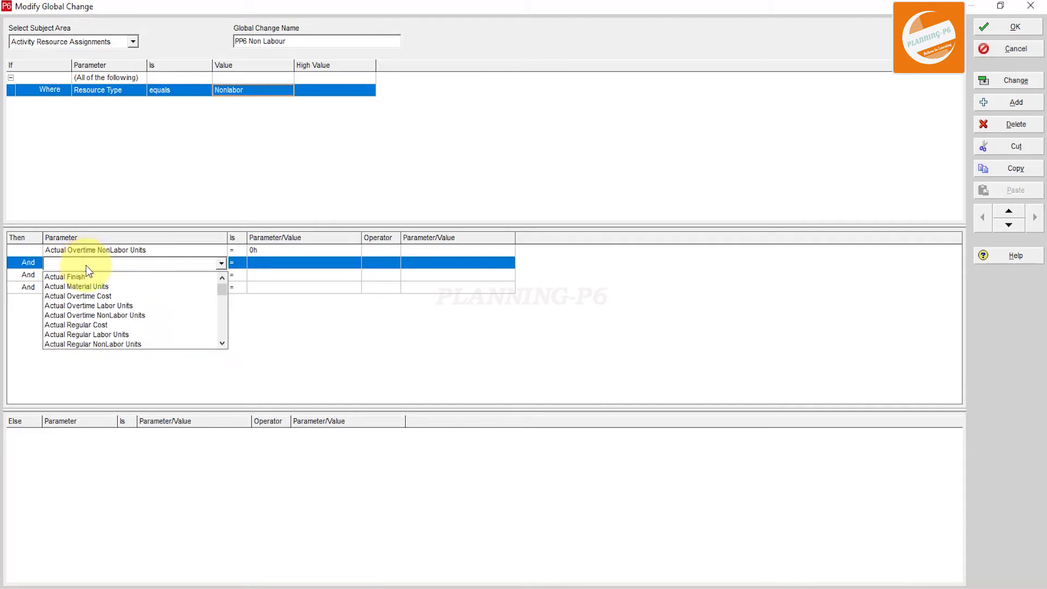
pyautogui.click(98, 328)
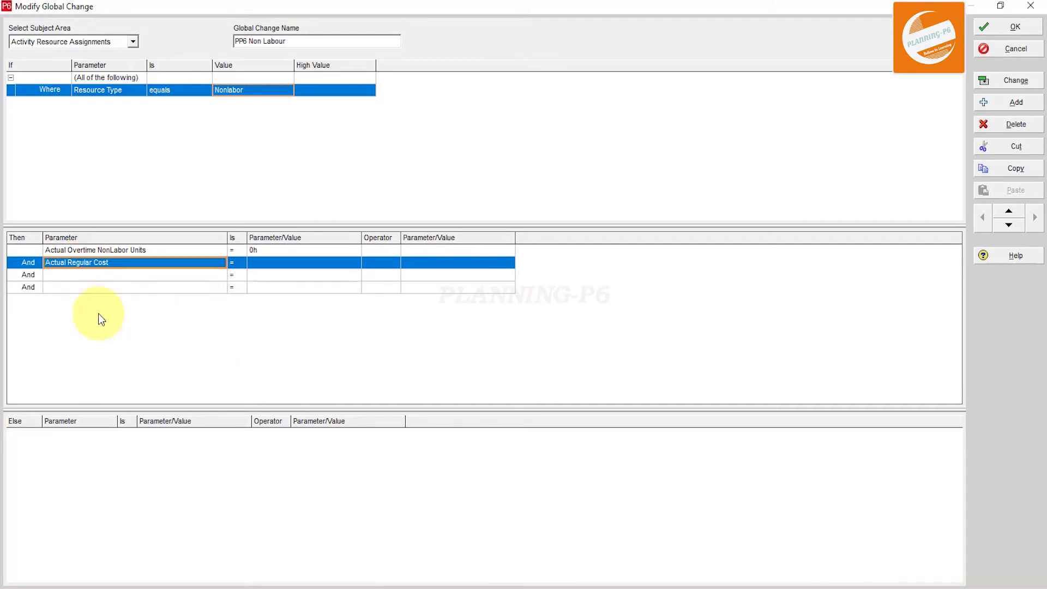
pyautogui.click(90, 262)
pyautogui.scroll(3, 94, 290)
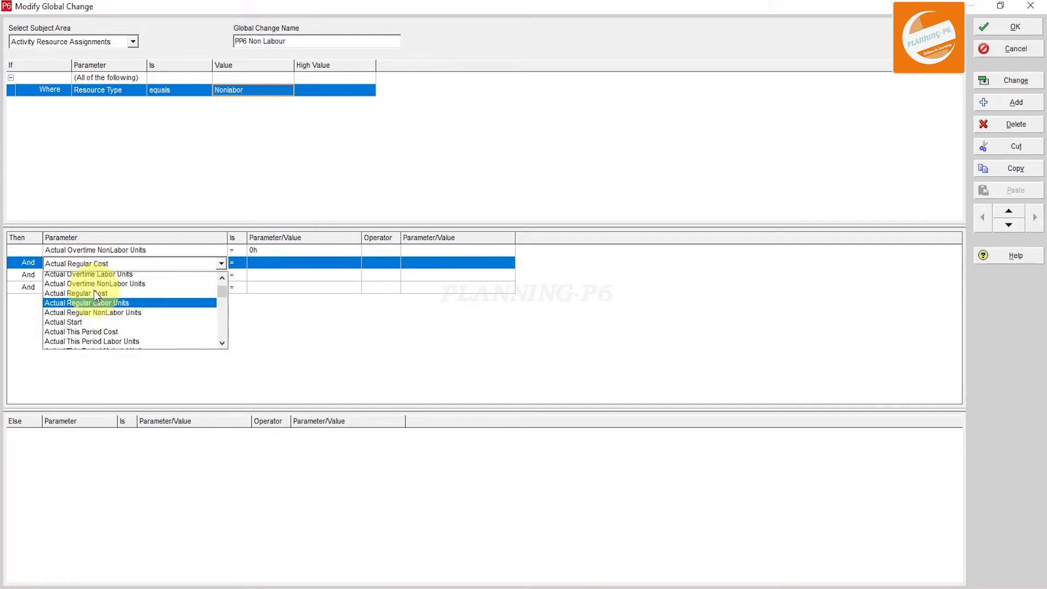
pyautogui.click(101, 296)
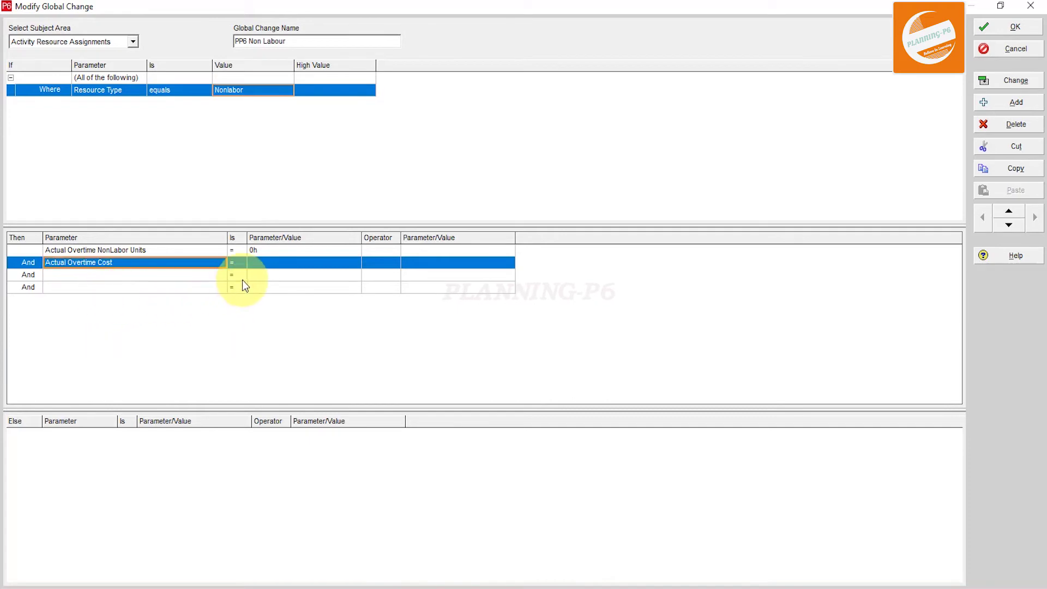
pyautogui.click(274, 262)
pyautogui.write('0')
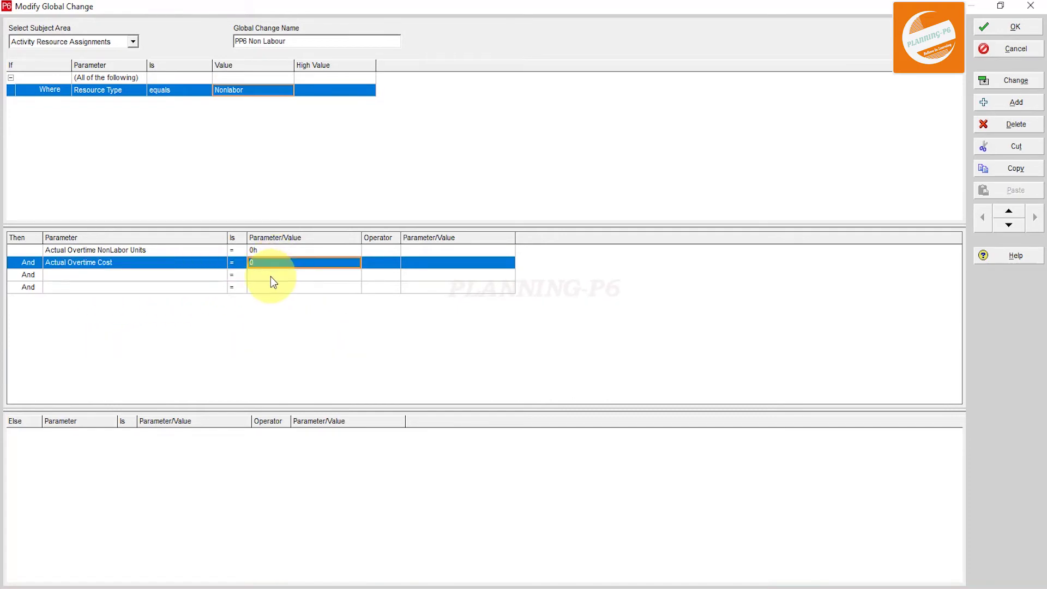
# Define the third Then statement as Actual Regular Cost = 0
pyautogui.click(166, 276)
pyautogui.scroll(-1, 155, 310)
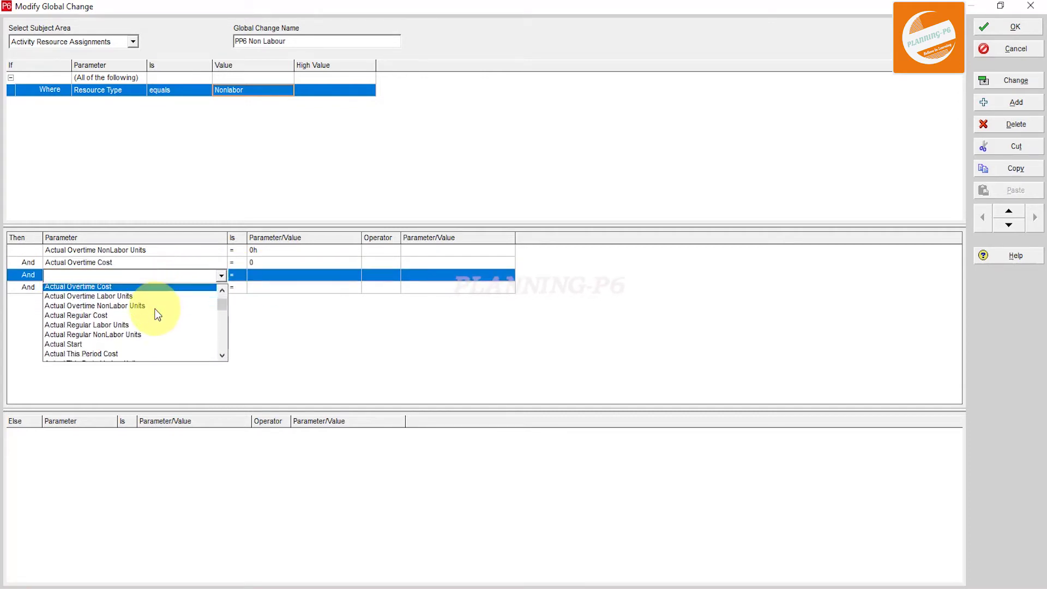
pyautogui.click(154, 310)
pyautogui.click(304, 275)
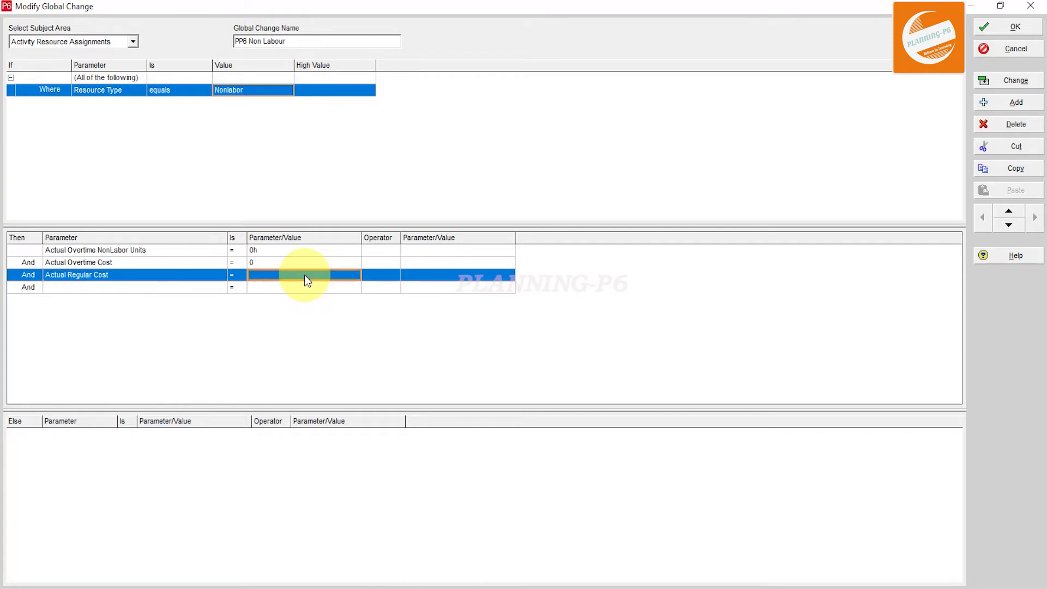
pyautogui.write('0')
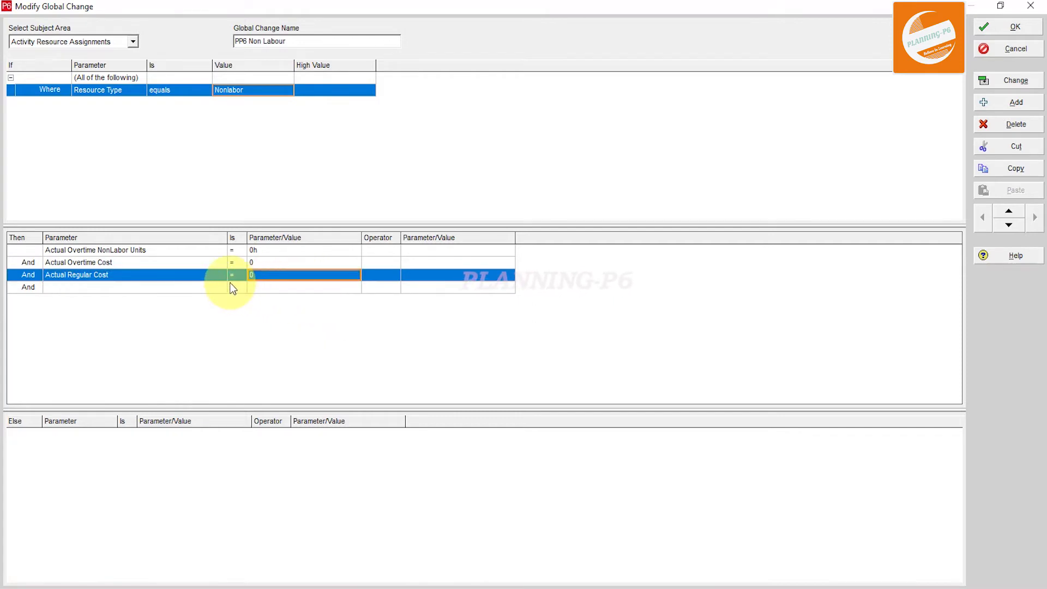
# Define the fourth Then statement as Actual Regular NonLabor Units = 0h using a custom value
pyautogui.click(153, 285)
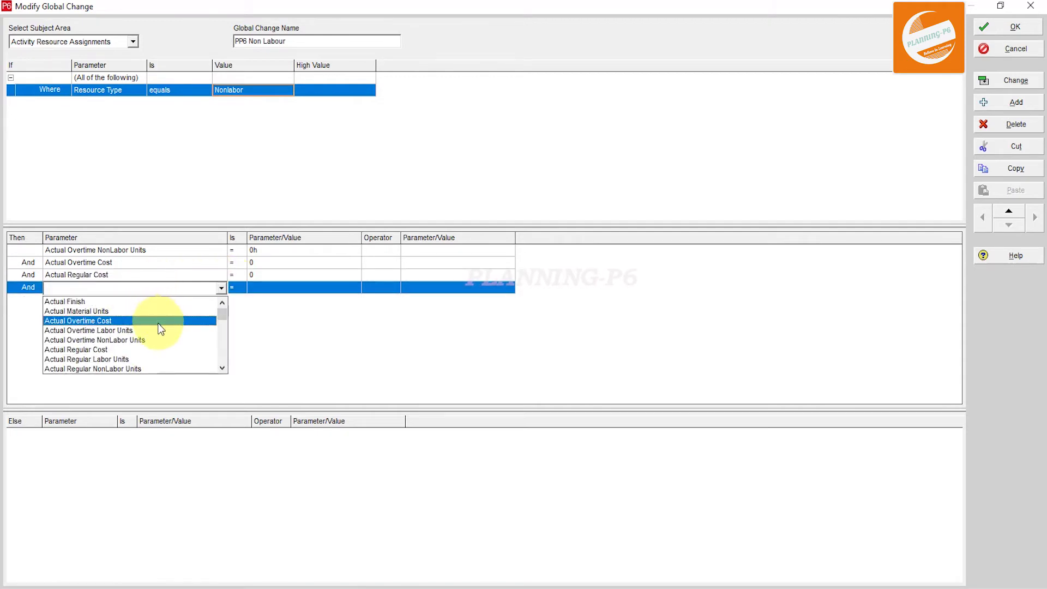
pyautogui.click(149, 369)
pyautogui.click(275, 288)
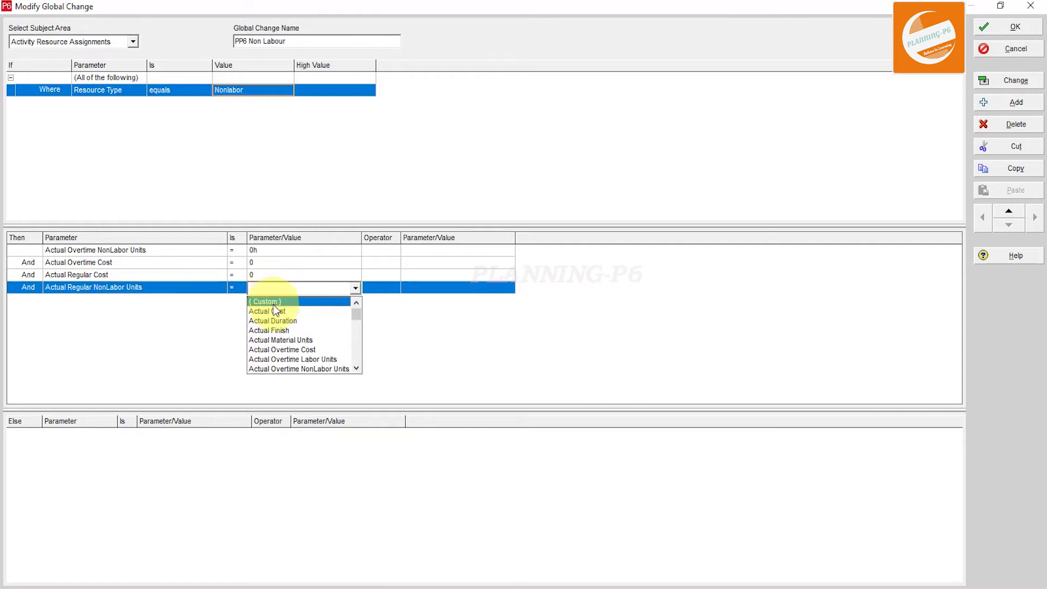
pyautogui.click(274, 299)
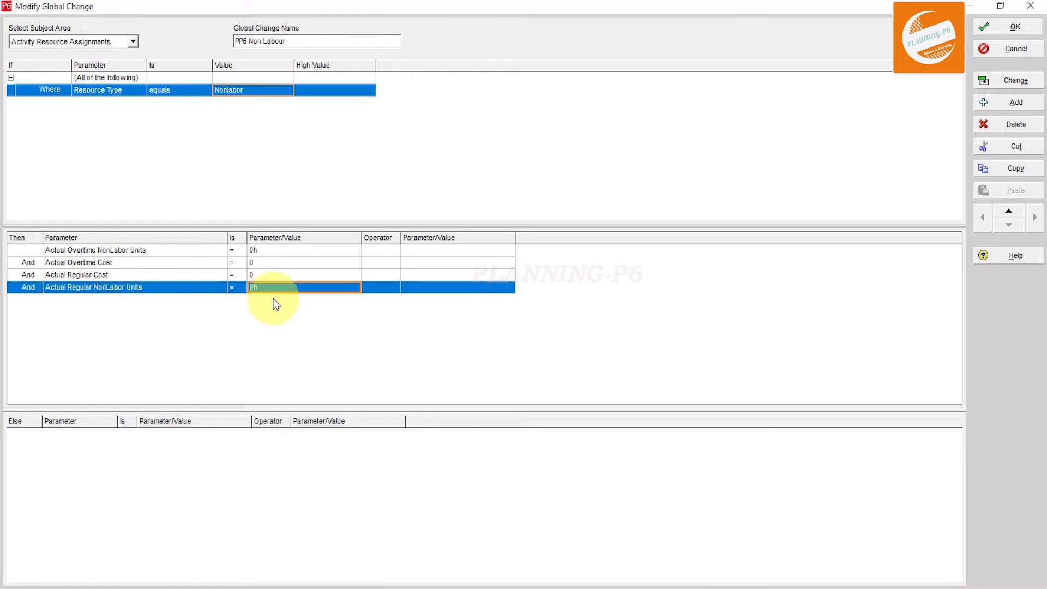
# Run the nonlabor global change, commit it without saving a log file, and accept the PP6 Non Labour definition
pyautogui.click(999, 85)
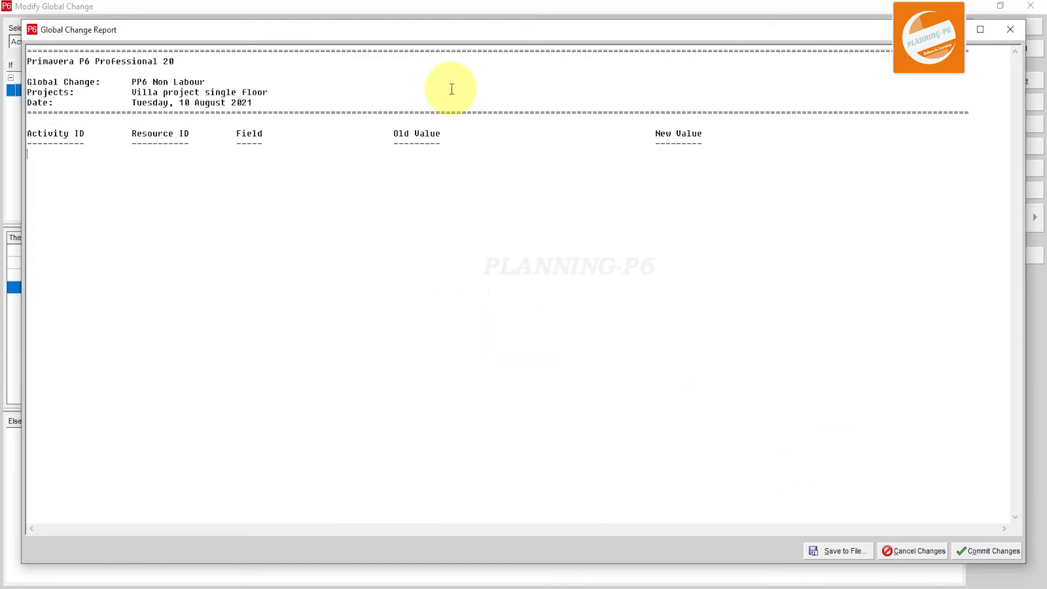
pyautogui.click(991, 552)
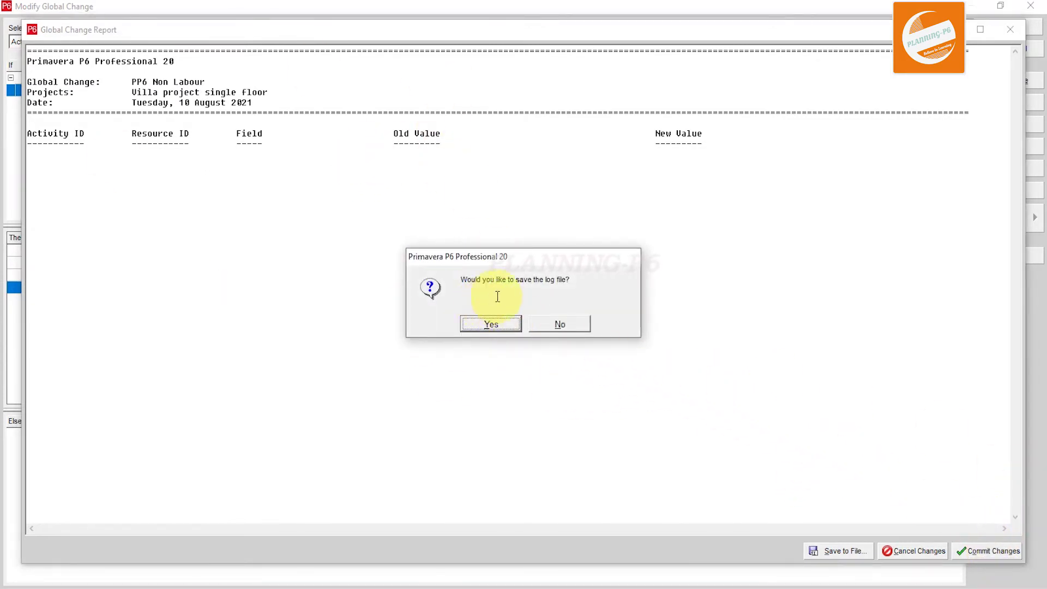
pyautogui.click(575, 326)
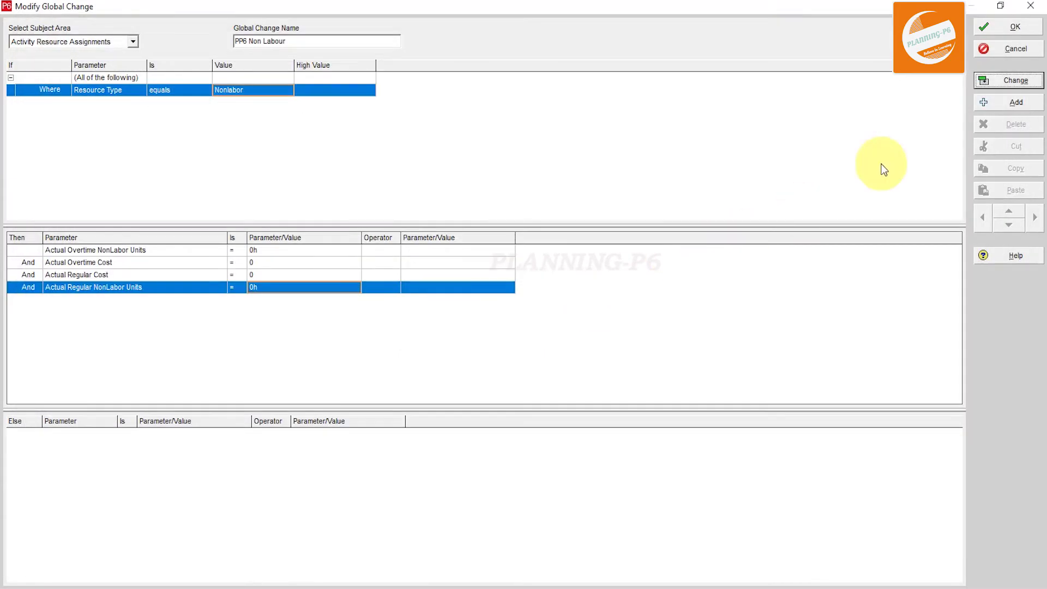
pyautogui.click(1015, 28)
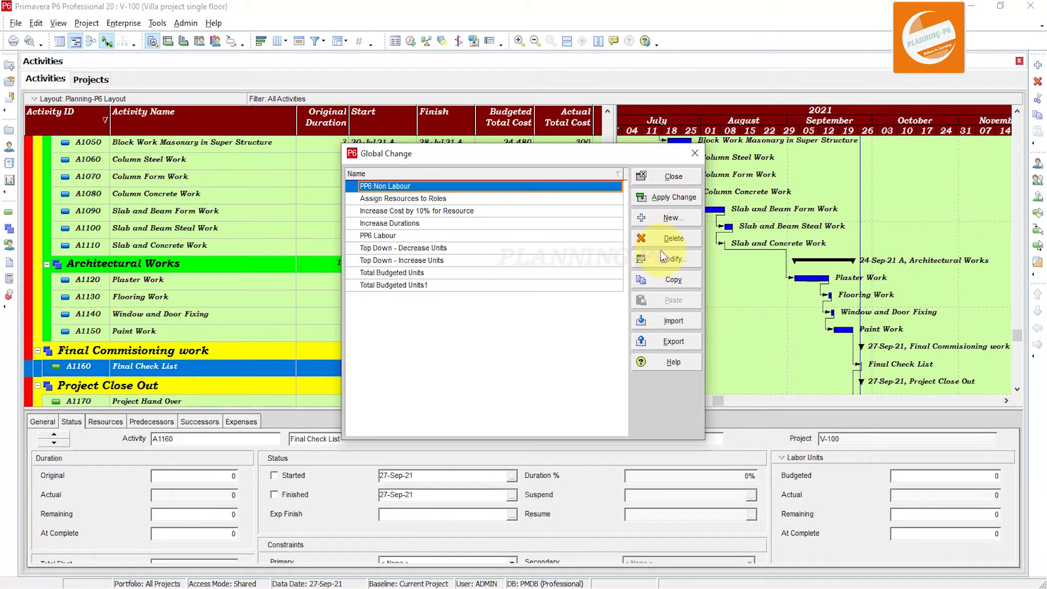
# Create a new global change named "PP6 Material" with the subject area Activity Resource Assignments
pyautogui.click(664, 218)
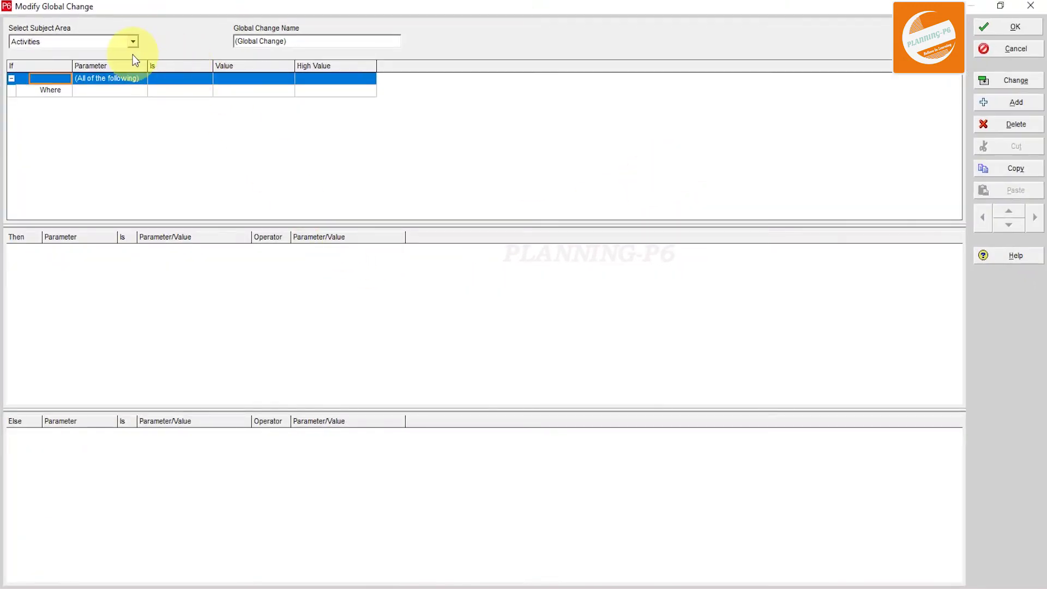
pyautogui.click(100, 41)
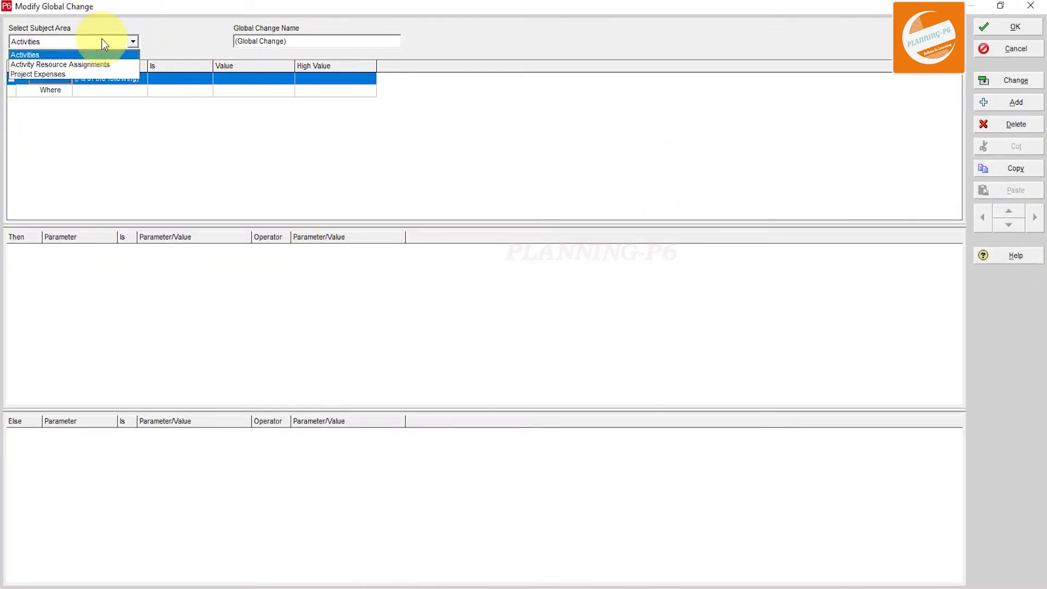
pyautogui.click(102, 64)
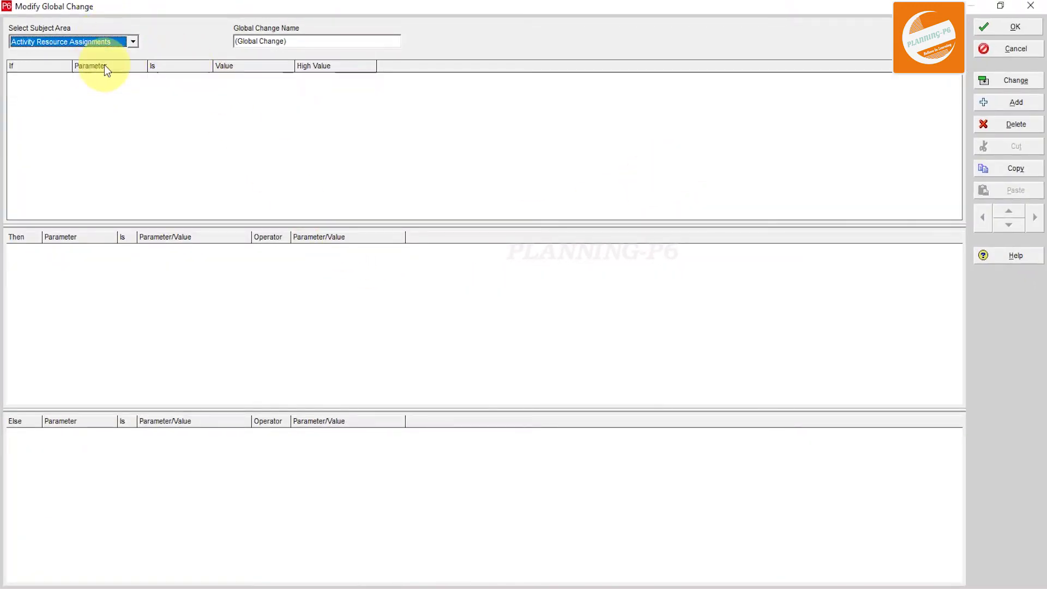
pyautogui.click(272, 41)
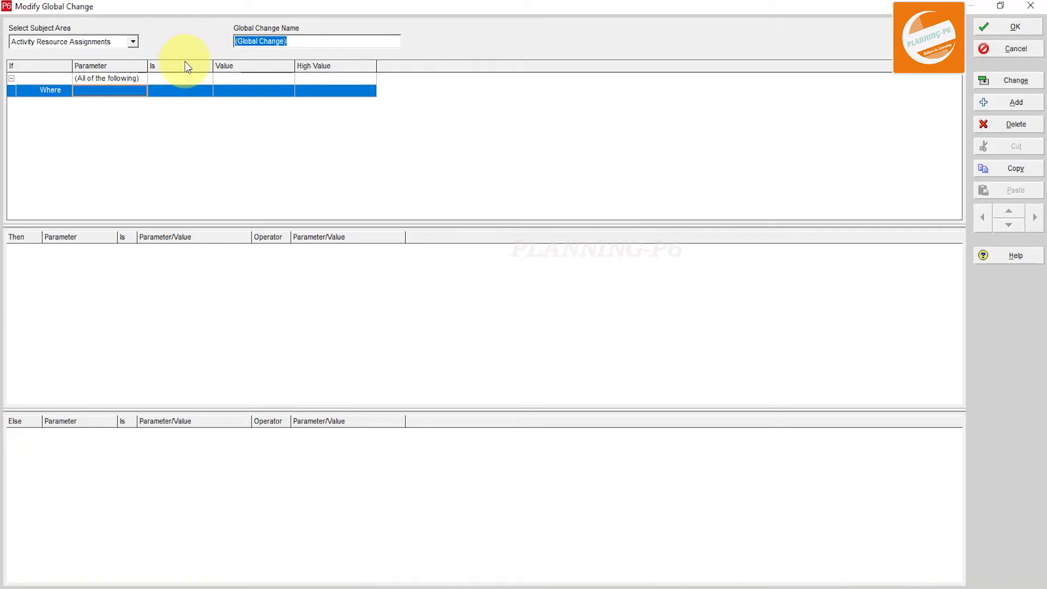
pyautogui.write('PP6')
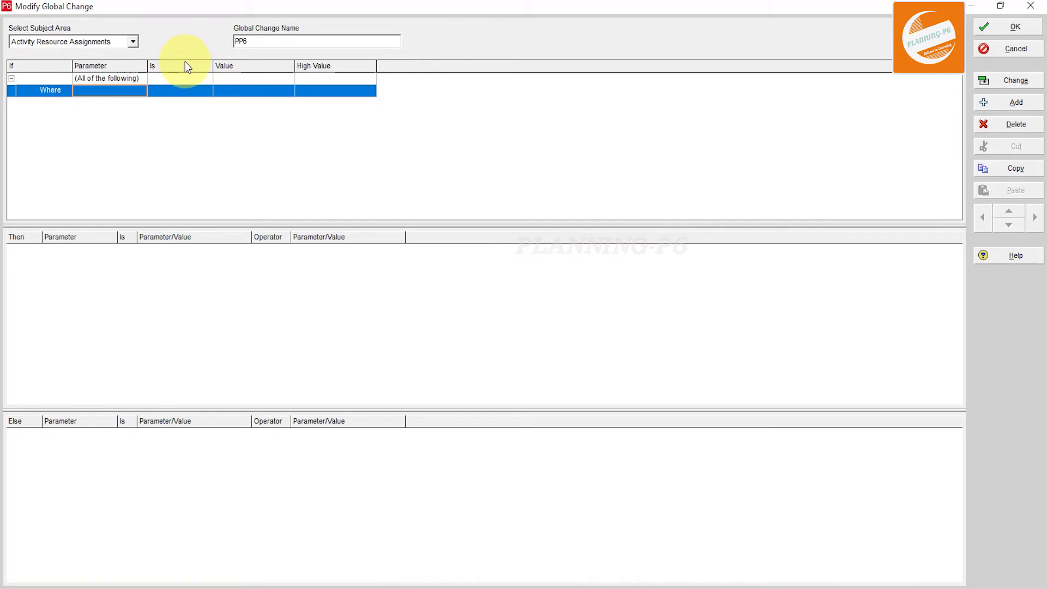
pyautogui.write(' Material')
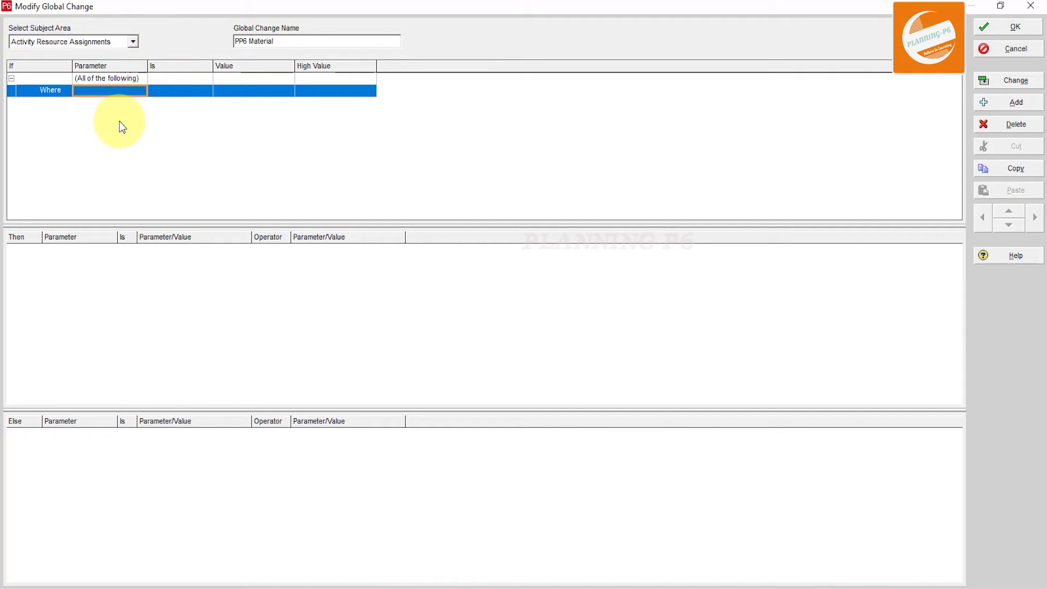
# Define the If condition of the PP6 Material global change as Resource Type equals Material
pyautogui.click(99, 89)
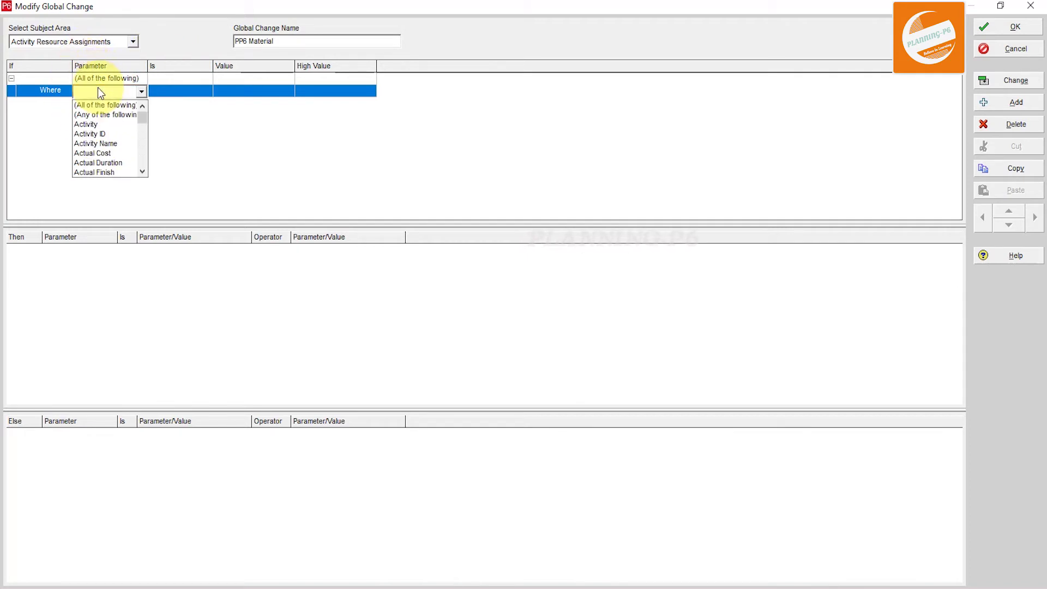
pyautogui.press('r')
pyautogui.scroll(-2, 96, 131)
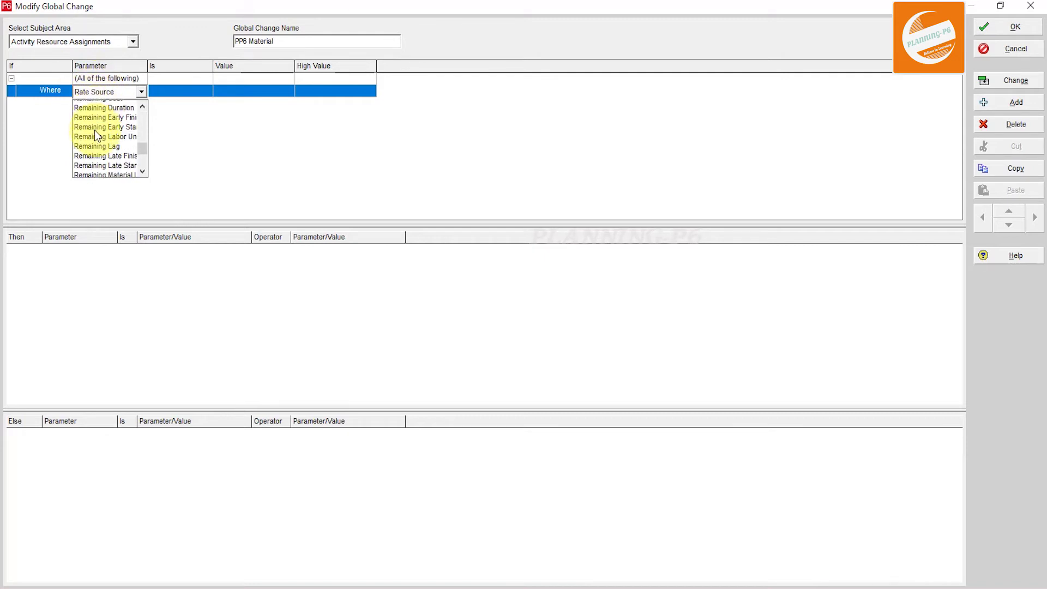
pyautogui.scroll(-4, 96, 135)
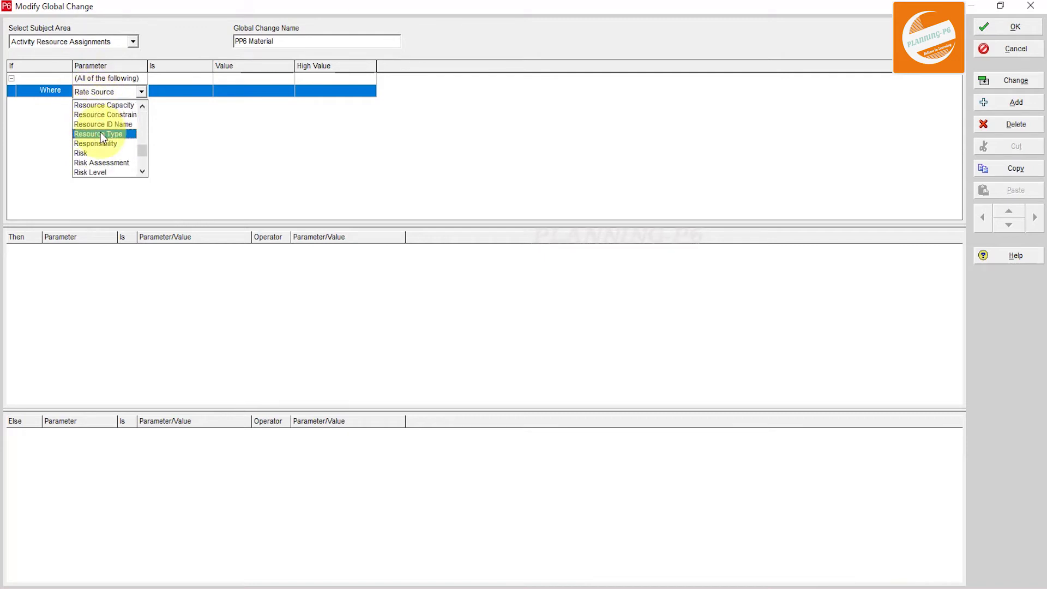
pyautogui.click(102, 136)
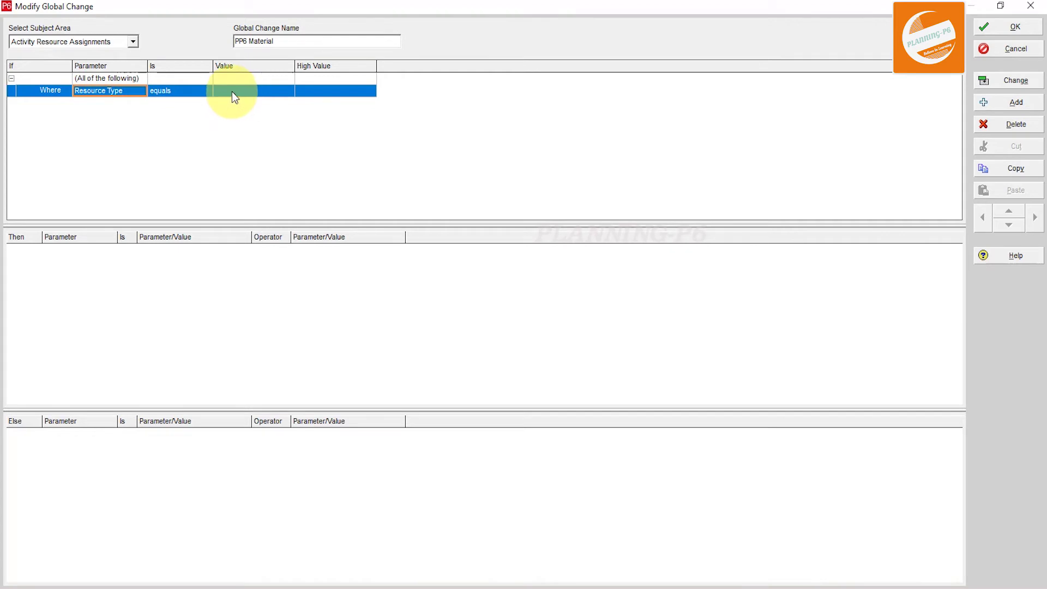
pyautogui.click(231, 92)
pyautogui.click(235, 116)
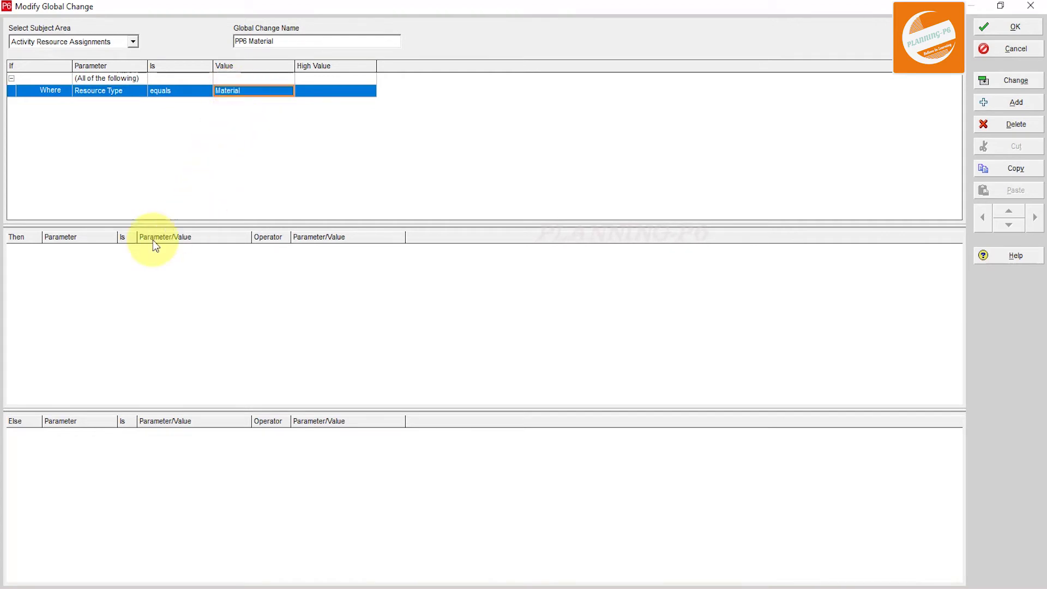
# Add two empty Then statements to the PP6 Material global change and widen their Parameter column
pyautogui.click(523, 387)
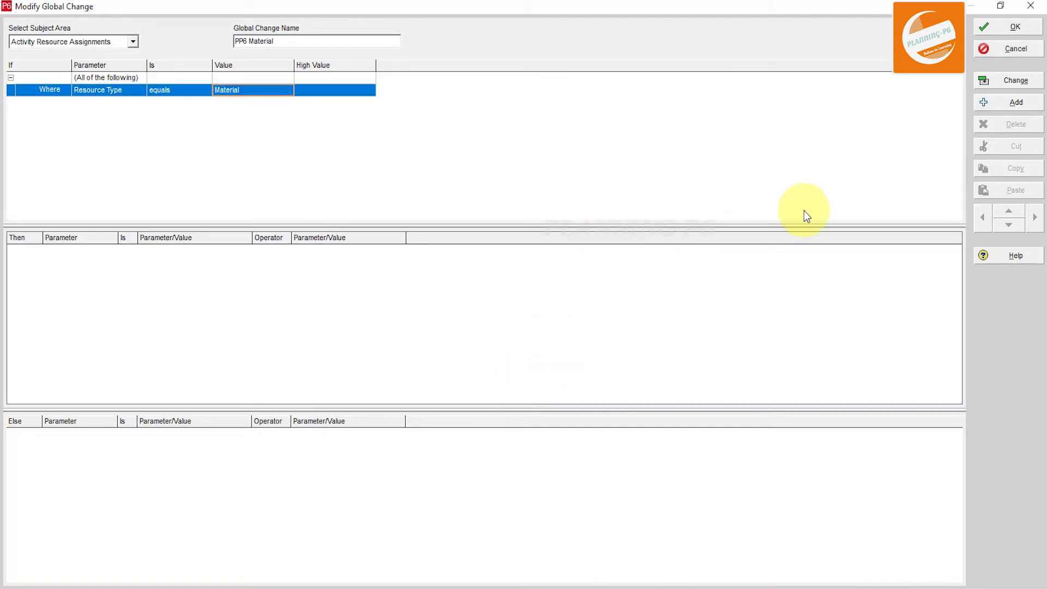
pyautogui.click(984, 106)
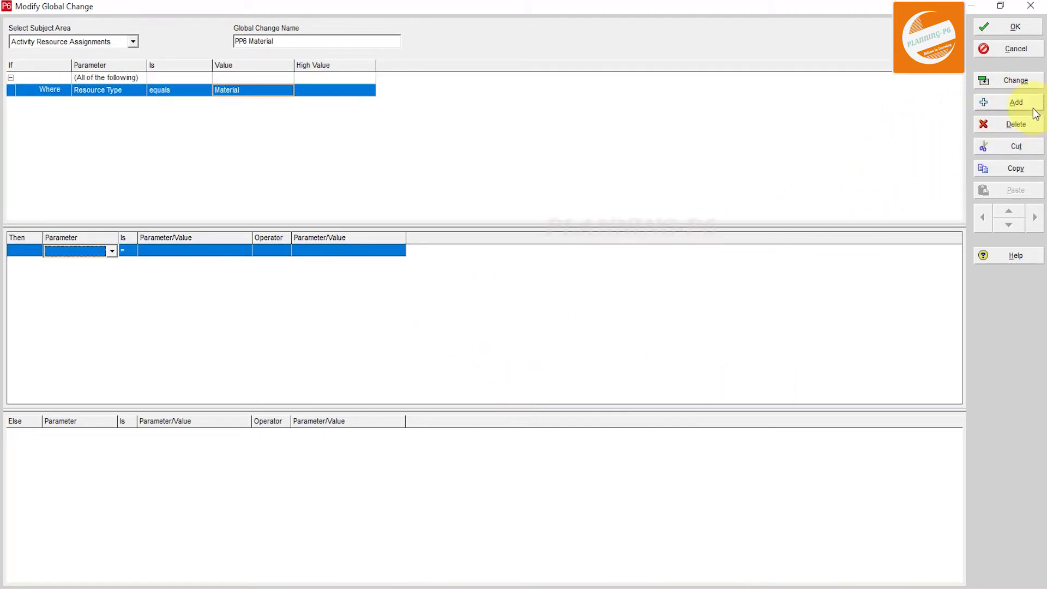
pyautogui.click(990, 103)
pyautogui.moveTo(117, 238); pyautogui.dragTo(239, 243)
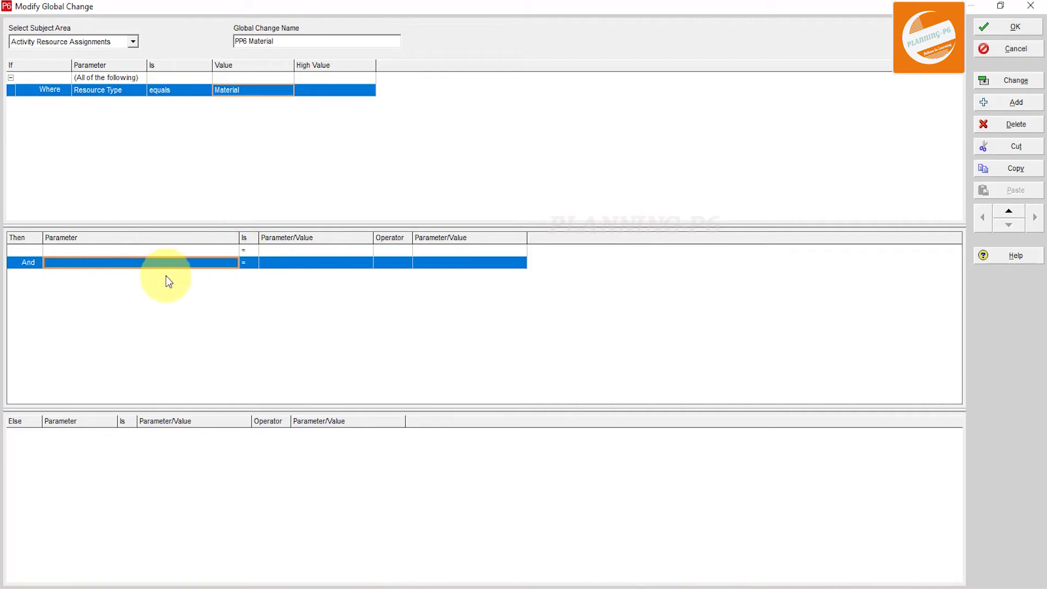
# Set the two Then parameters of the PP6 Material global change to Actual Material Units and Actual Regular Cost
pyautogui.click(141, 250)
pyautogui.click(141, 254)
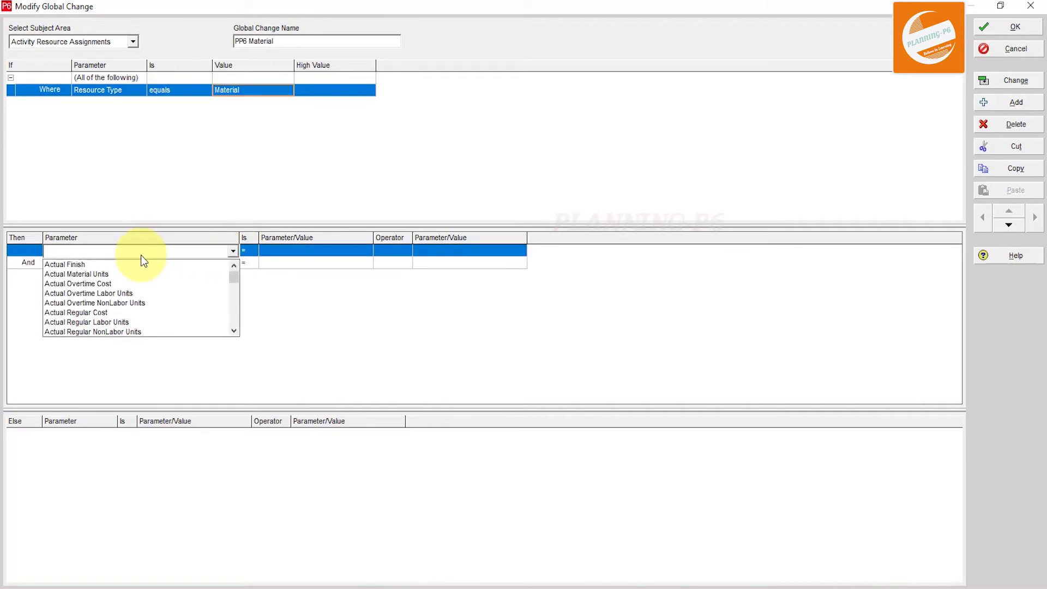
pyautogui.click(142, 274)
pyautogui.click(140, 263)
pyautogui.click(139, 263)
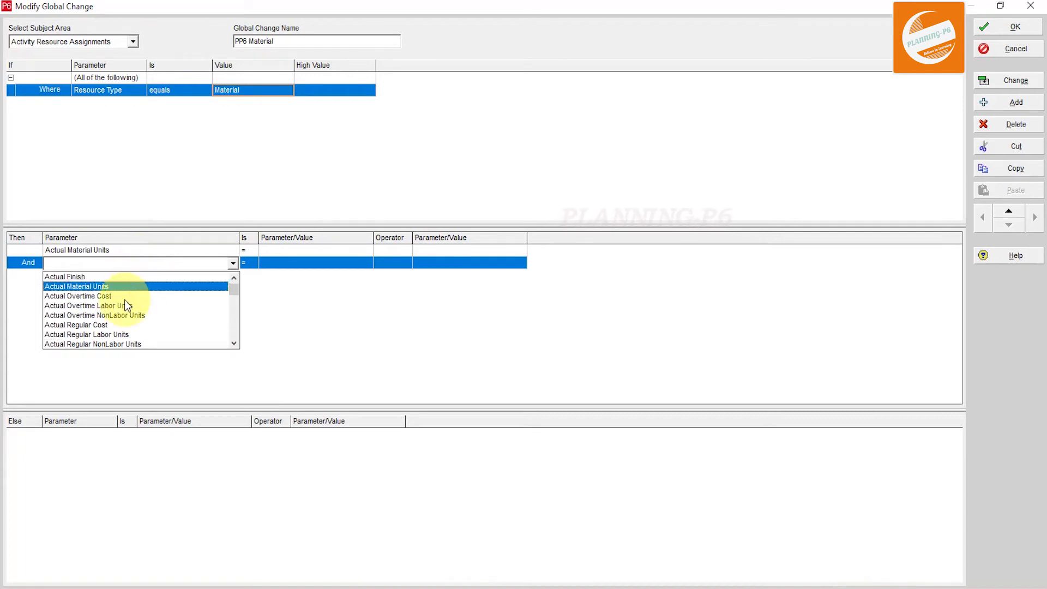
pyautogui.click(117, 326)
# Set the values of both Actual Material Units and Actual Regular Cost to 0
pyautogui.click(304, 249)
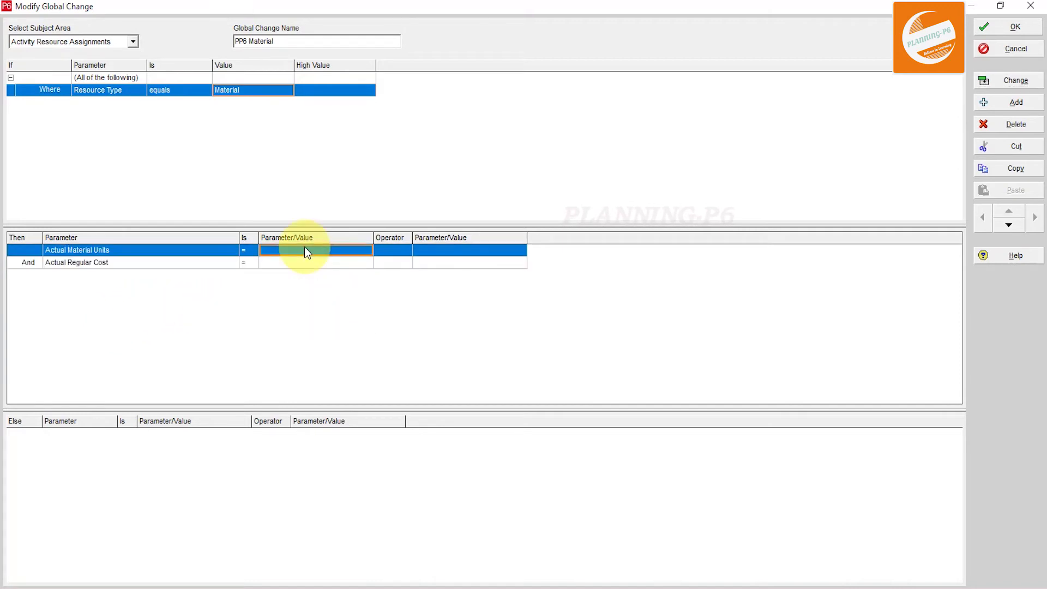
pyautogui.click(304, 250)
pyautogui.click(266, 263)
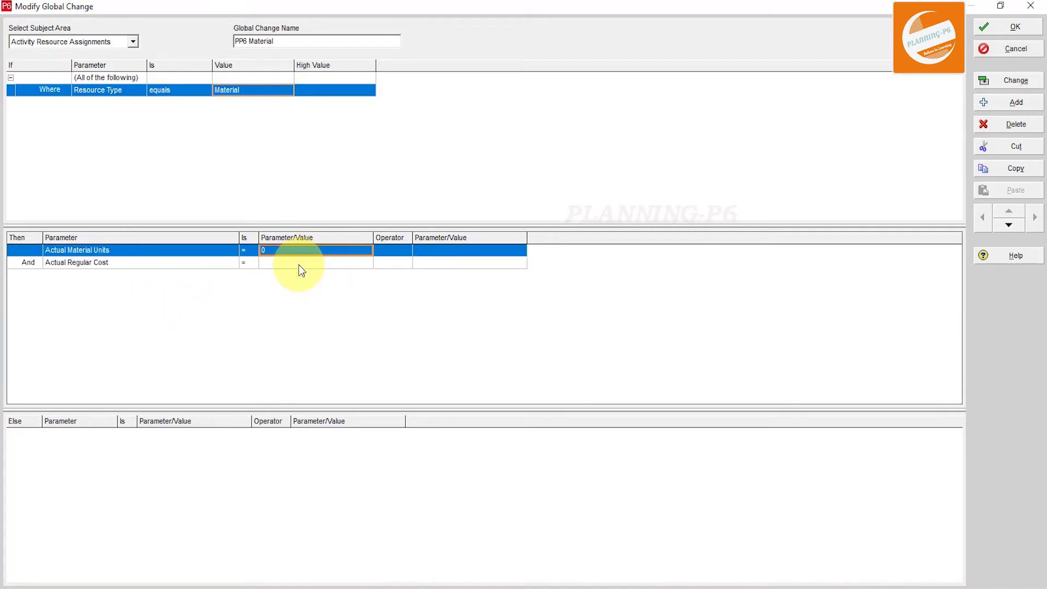
pyautogui.click(300, 269)
pyautogui.click(302, 270)
pyautogui.click(295, 271)
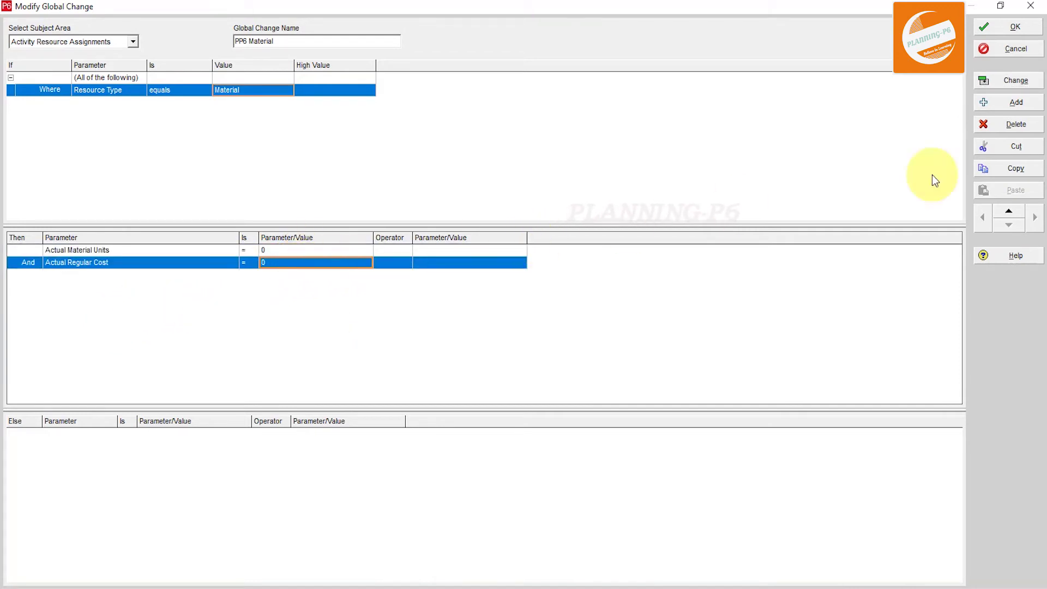
# Run the PP6 Material global change and commit its changes without saving a log file
pyautogui.click(1010, 86)
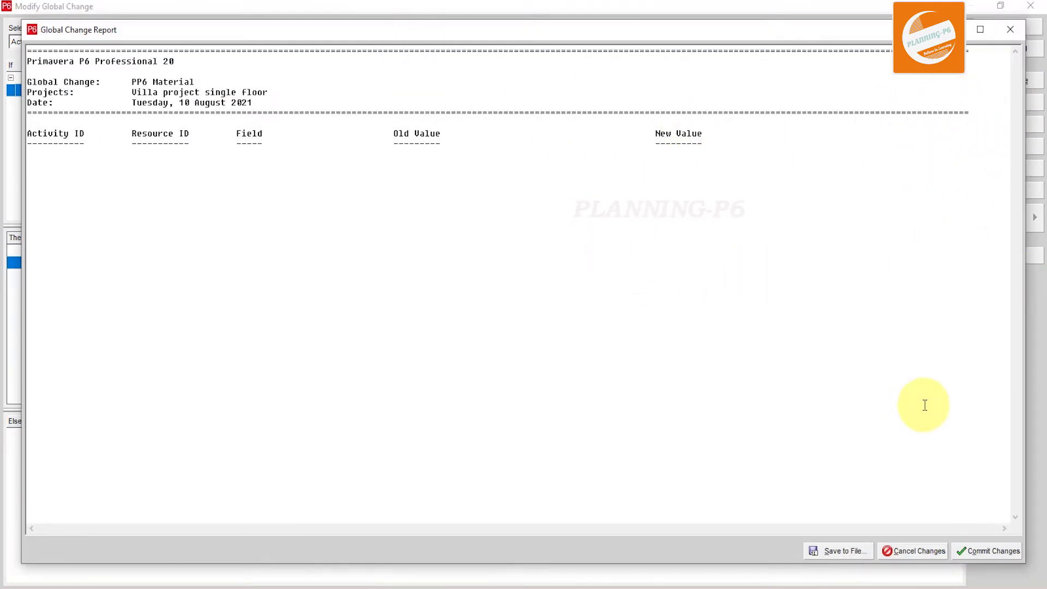
pyautogui.click(977, 549)
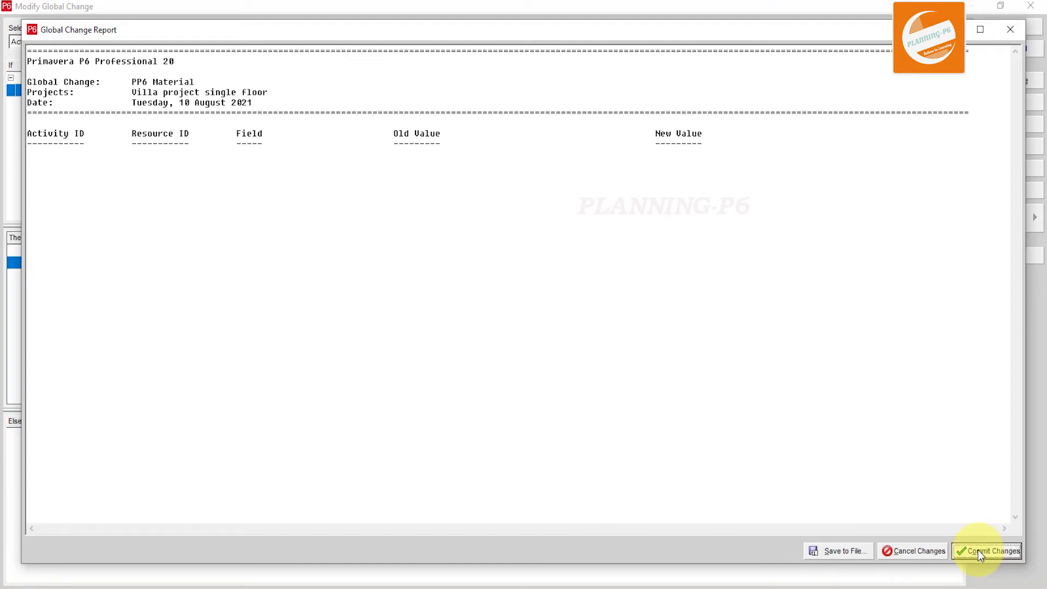
pyautogui.click(559, 324)
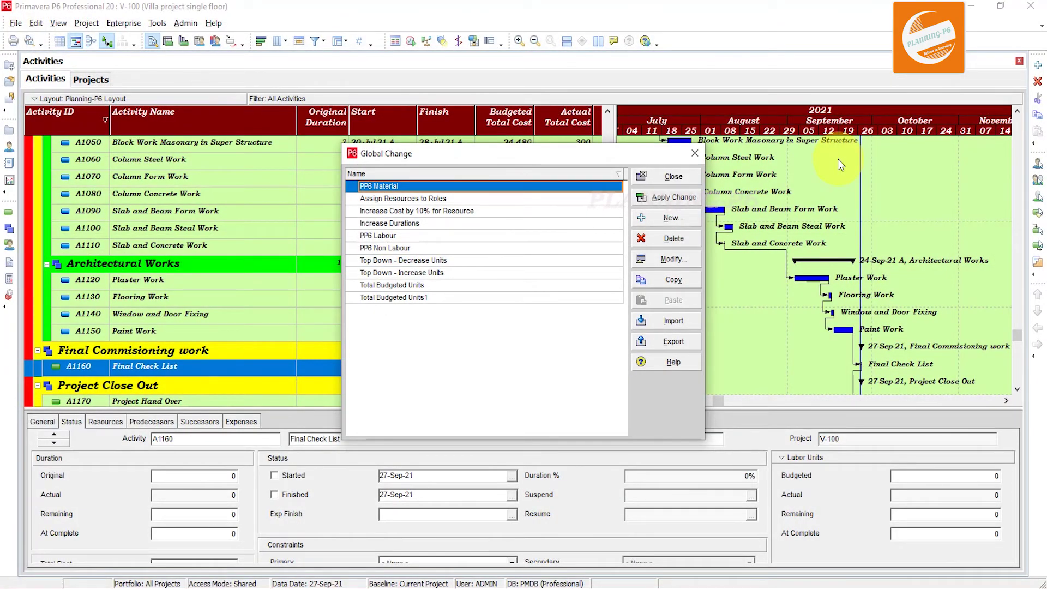
# Create a new global change named "PP6 Expences Actuls" with the subject area Project Expenses
pyautogui.click(669, 219)
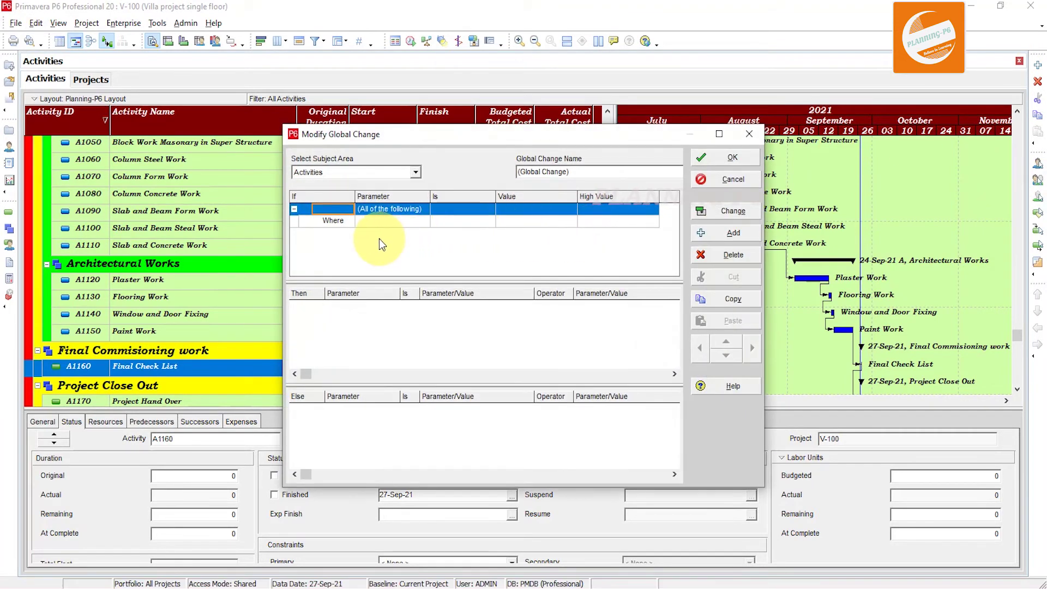
pyautogui.click(335, 172)
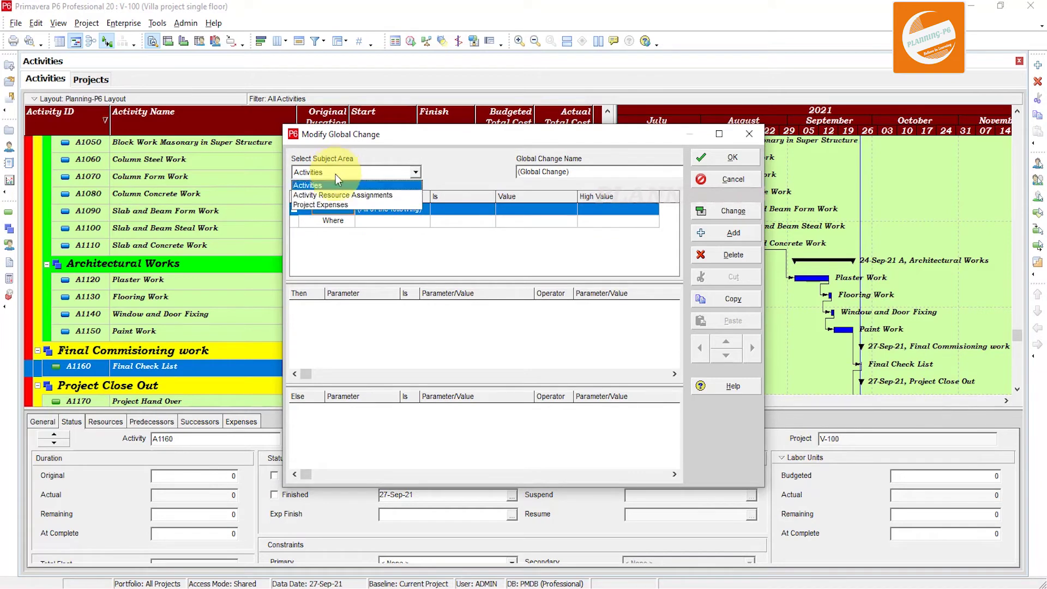
pyautogui.click(342, 202)
pyautogui.moveTo(585, 171); pyautogui.dragTo(476, 174)
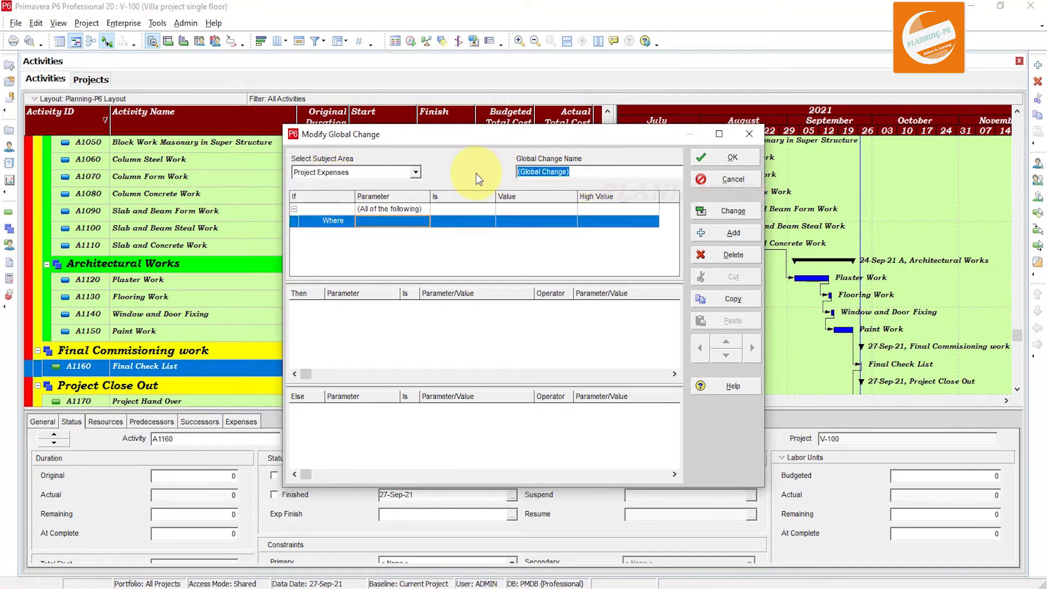
pyautogui.write('PP')
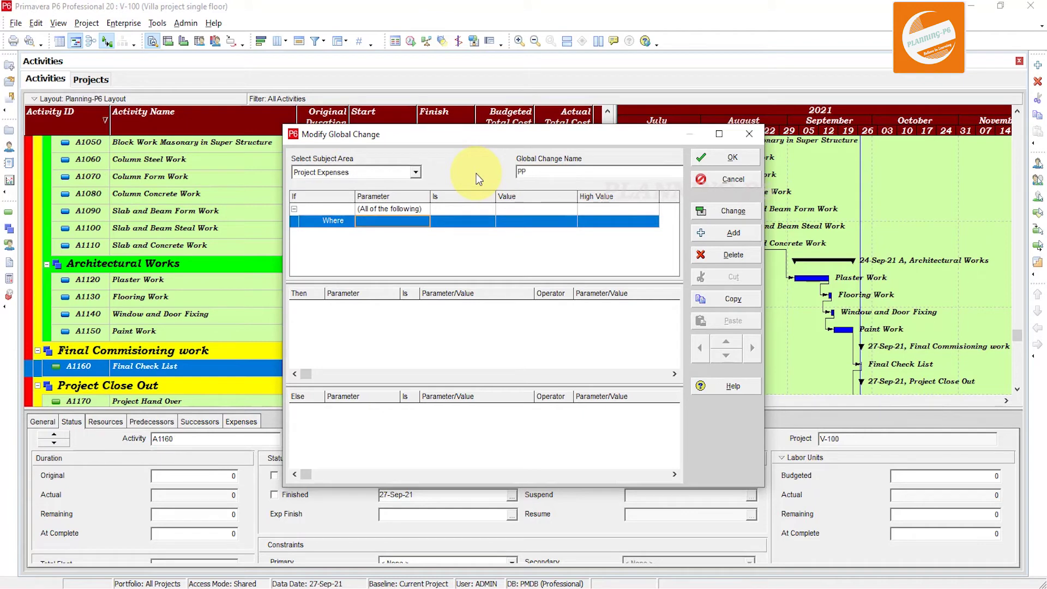
pyautogui.write('6 Expences Actuls')
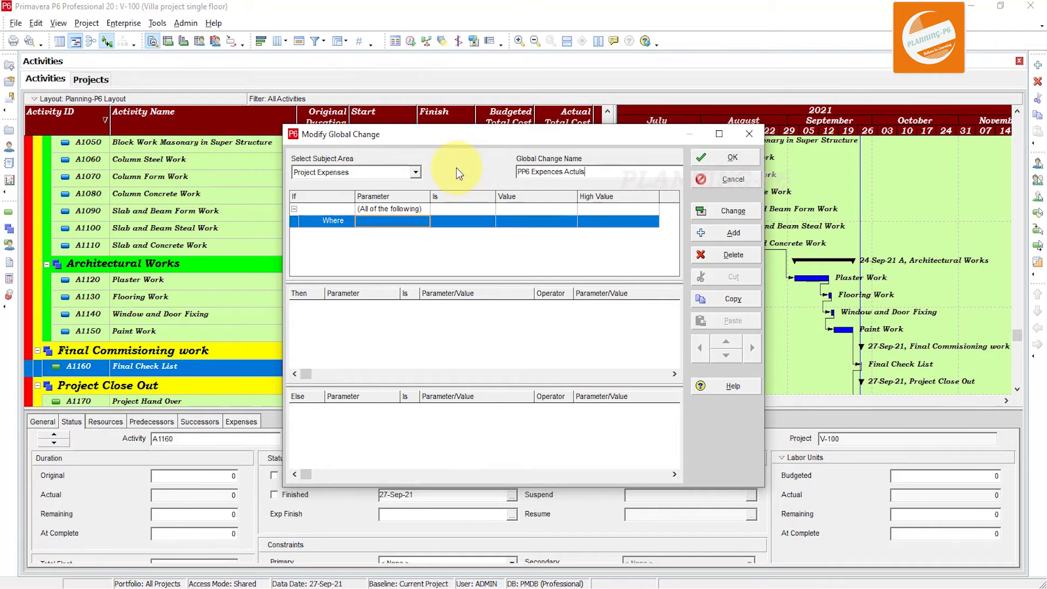
# Add a Then statement to the expenses global change that sets Expense % Complete to 0%
pyautogui.click(381, 345)
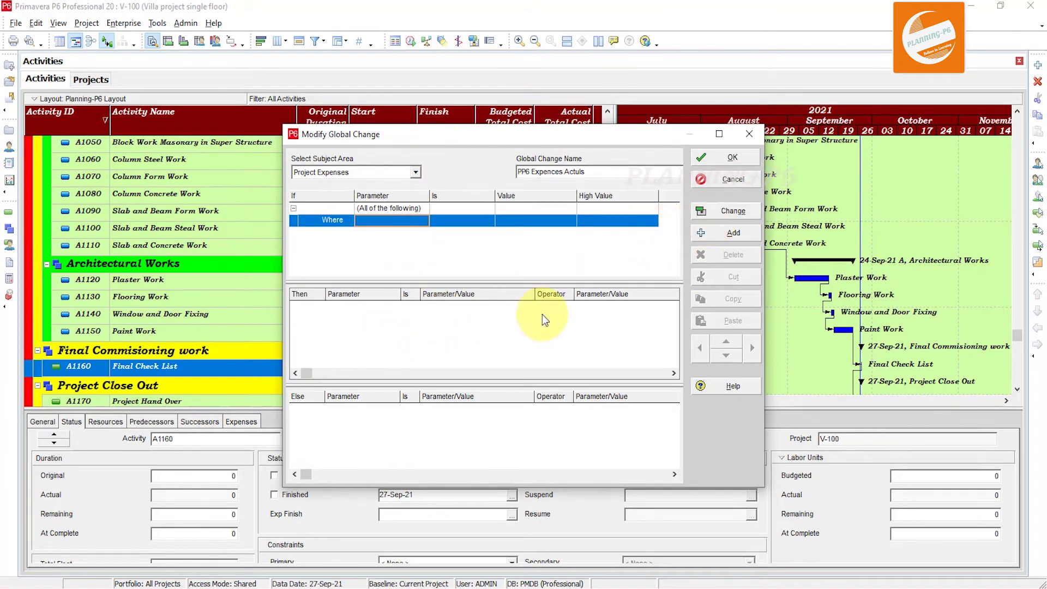
pyautogui.click(733, 233)
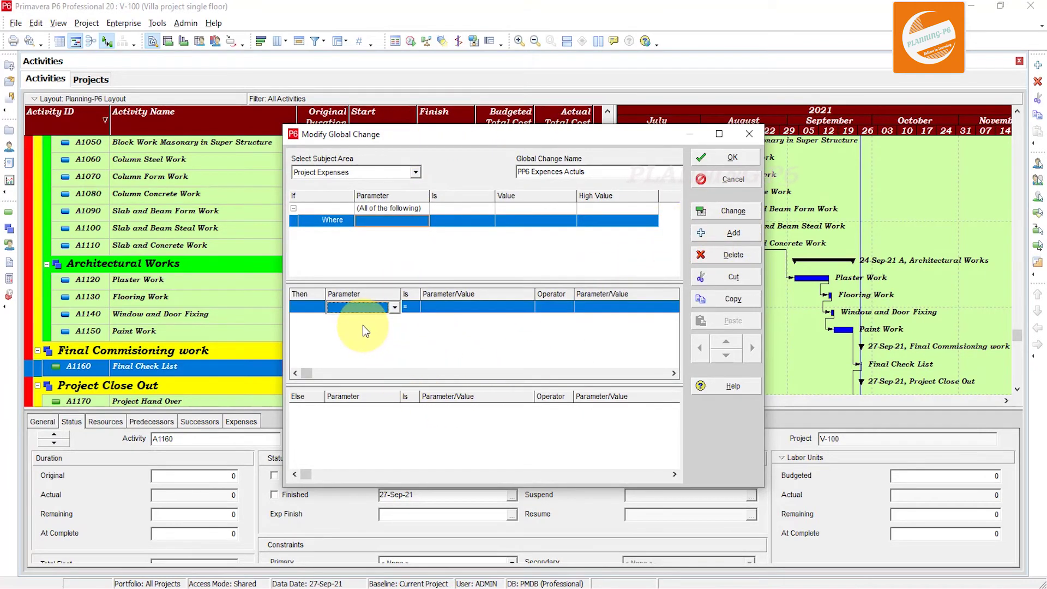
pyautogui.click(372, 308)
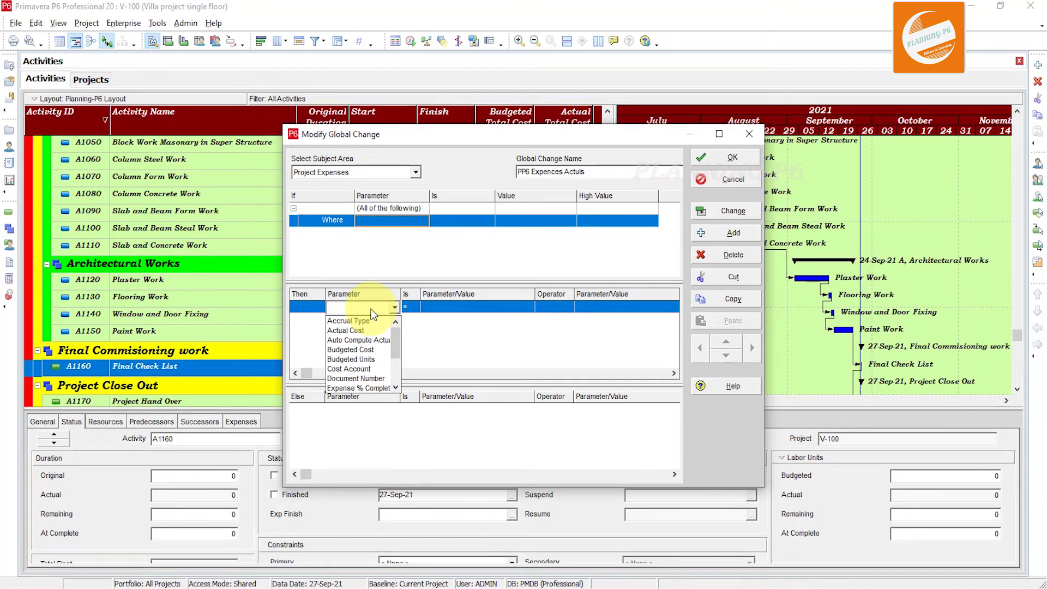
pyautogui.click(358, 384)
pyautogui.click(448, 307)
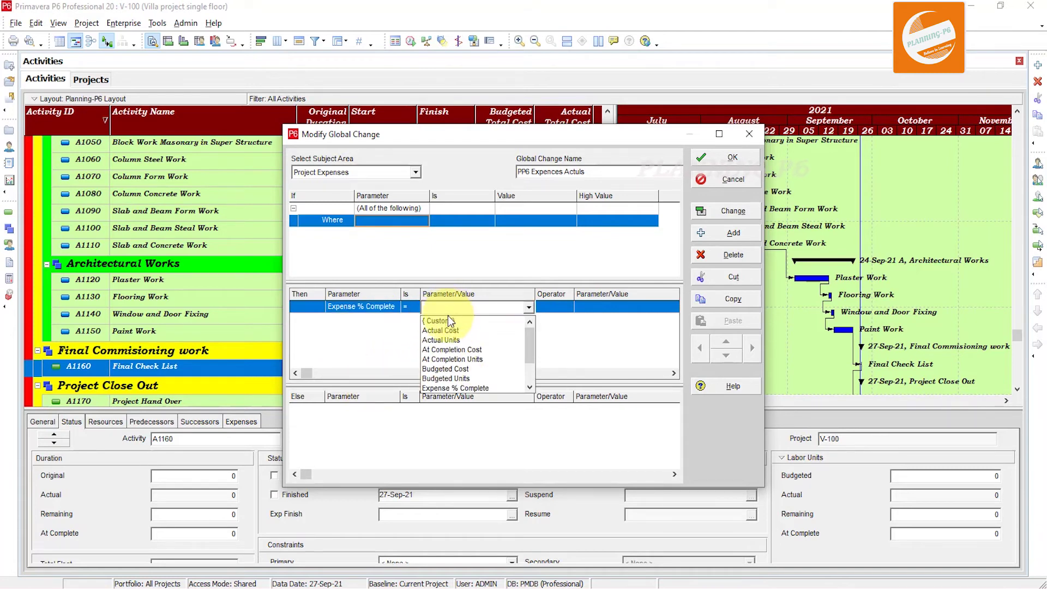
pyautogui.click(447, 320)
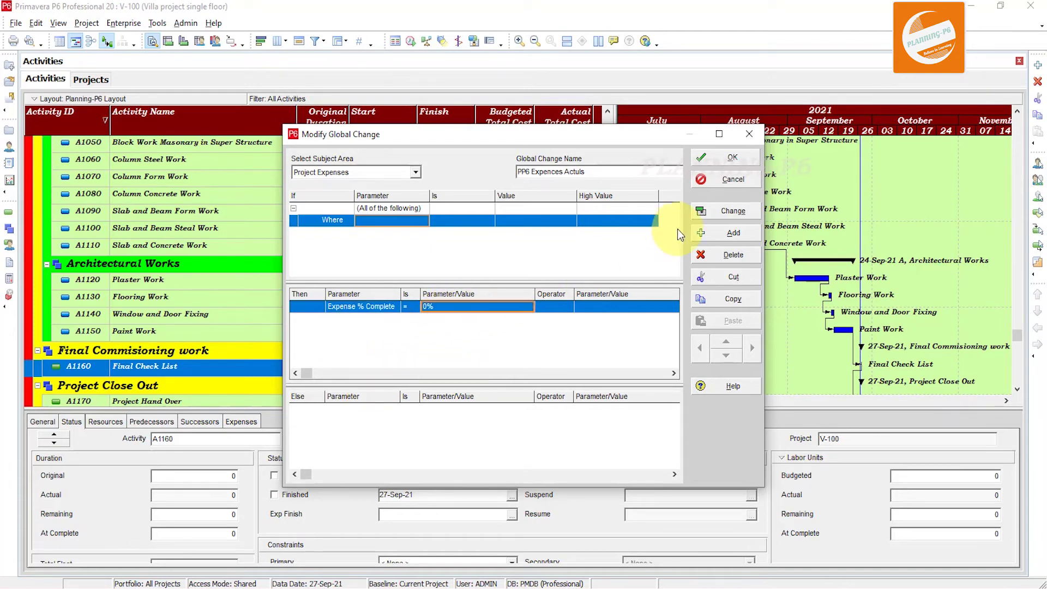
# Run the expenses global change, commit it without saving a log file, and accept the PP6 Expences Actuls definition
pyautogui.click(726, 214)
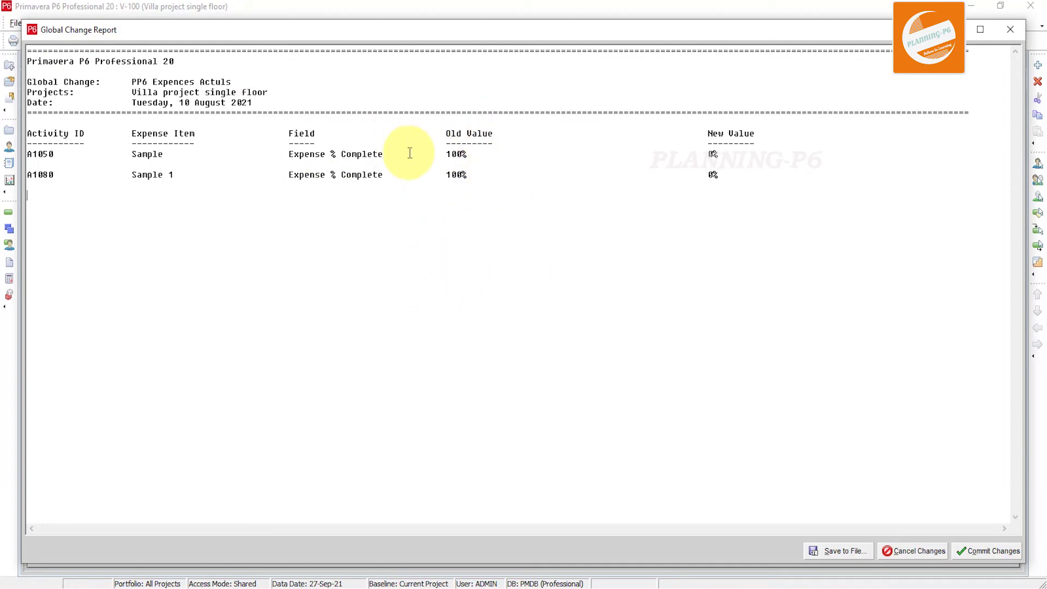
pyautogui.click(994, 552)
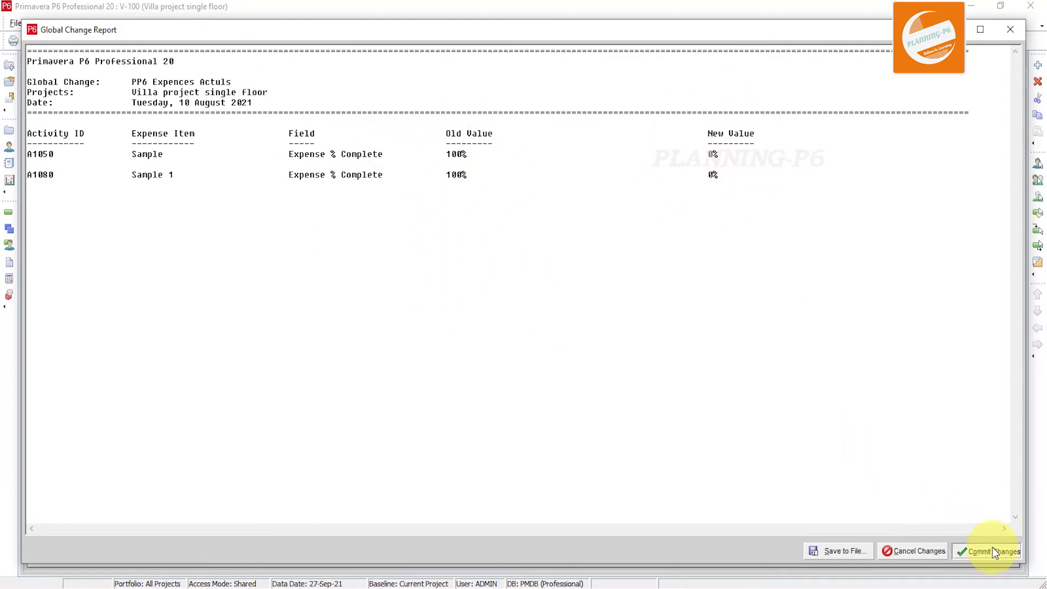
pyautogui.click(558, 322)
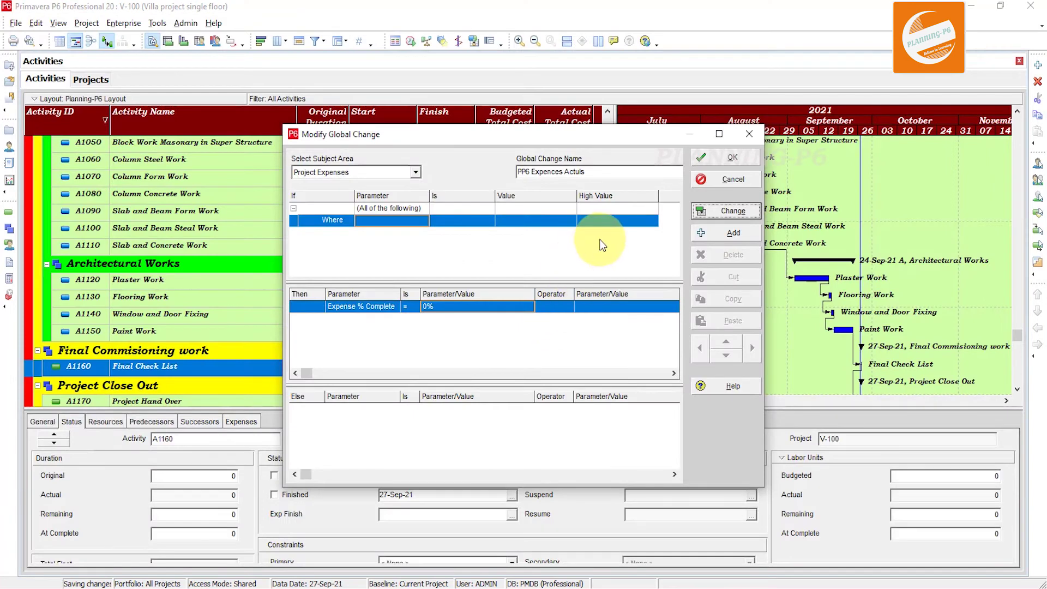
pyautogui.click(721, 159)
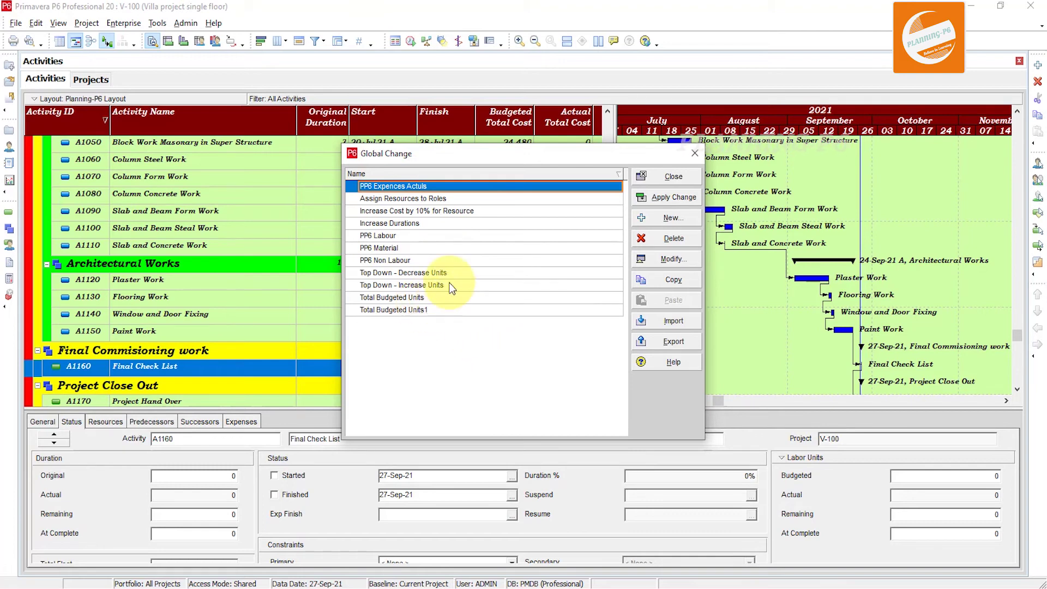
# Create a new global change named "Activity Status" for the subject area Activities in a maximized editing window
pyautogui.click(650, 219)
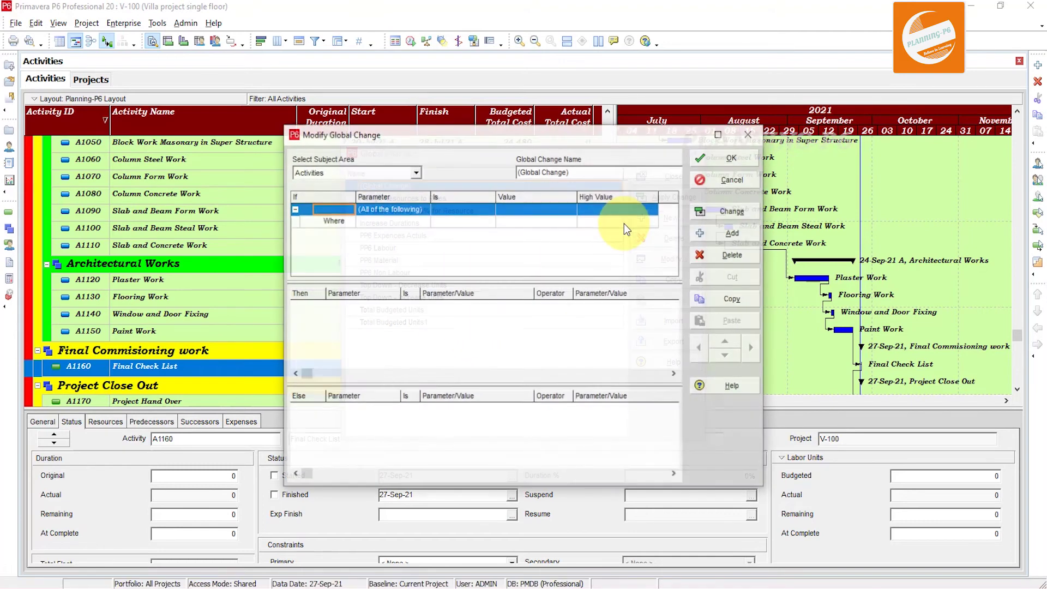
pyautogui.click(719, 134)
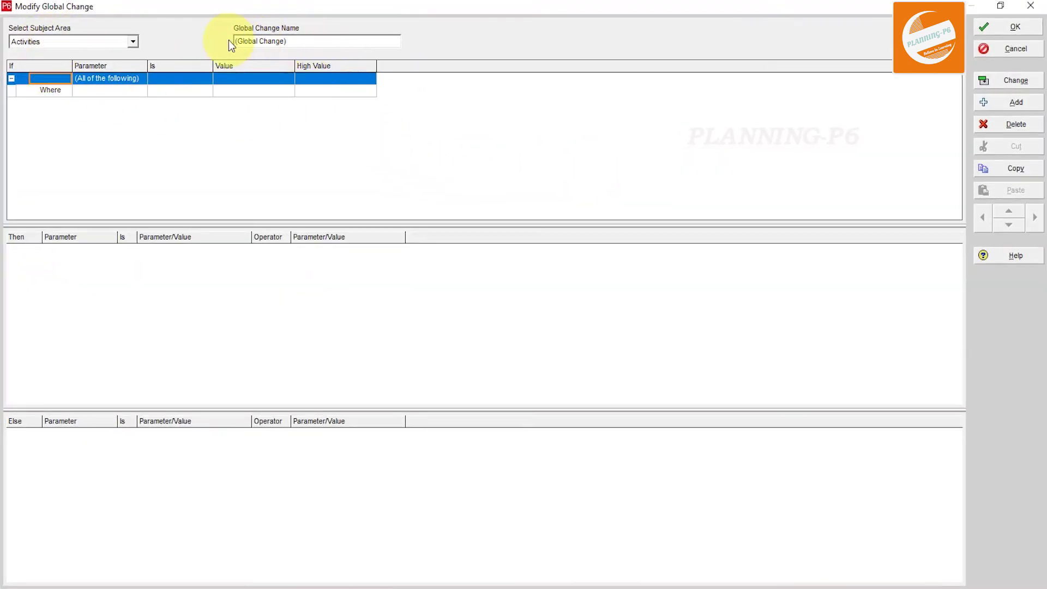
pyautogui.moveTo(298, 42); pyautogui.dragTo(221, 38)
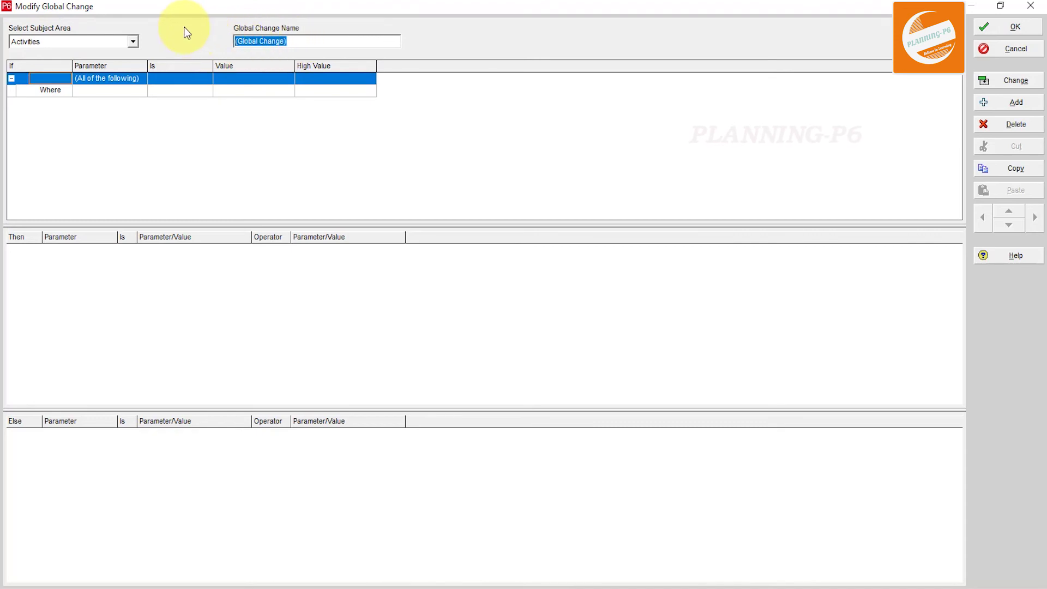
pyautogui.write('Activi')
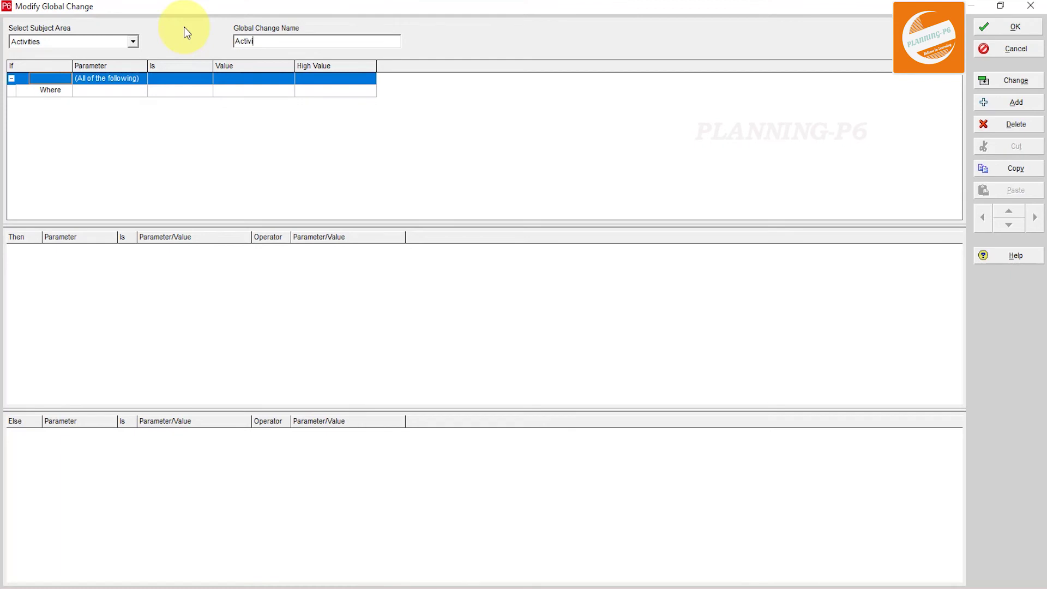
pyautogui.write('ty Status')
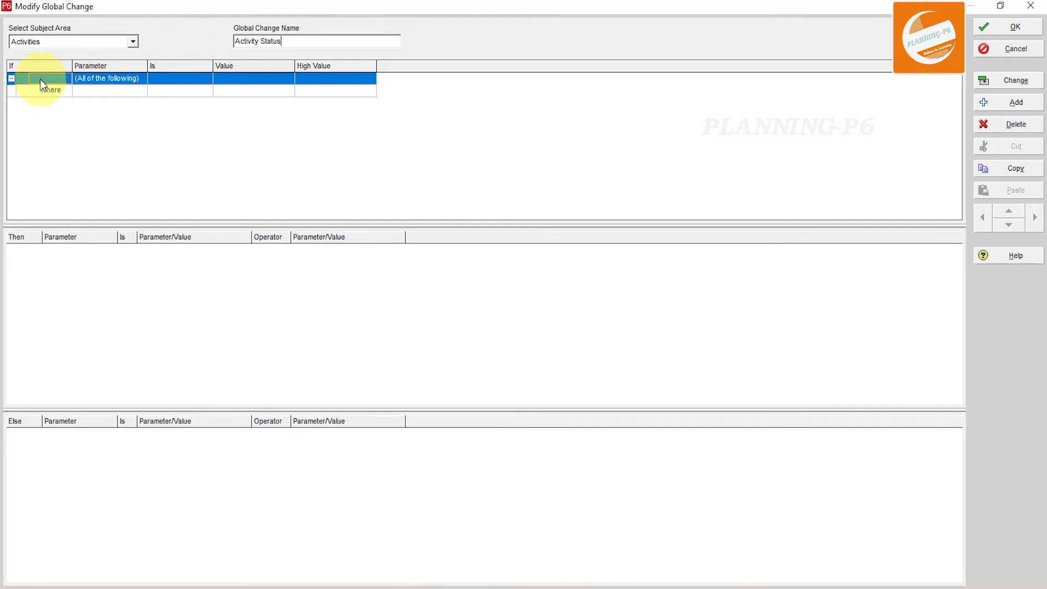
# Define the If condition of the Activity Status global change as Activity Status is not equal to Not Started
pyautogui.click(74, 123)
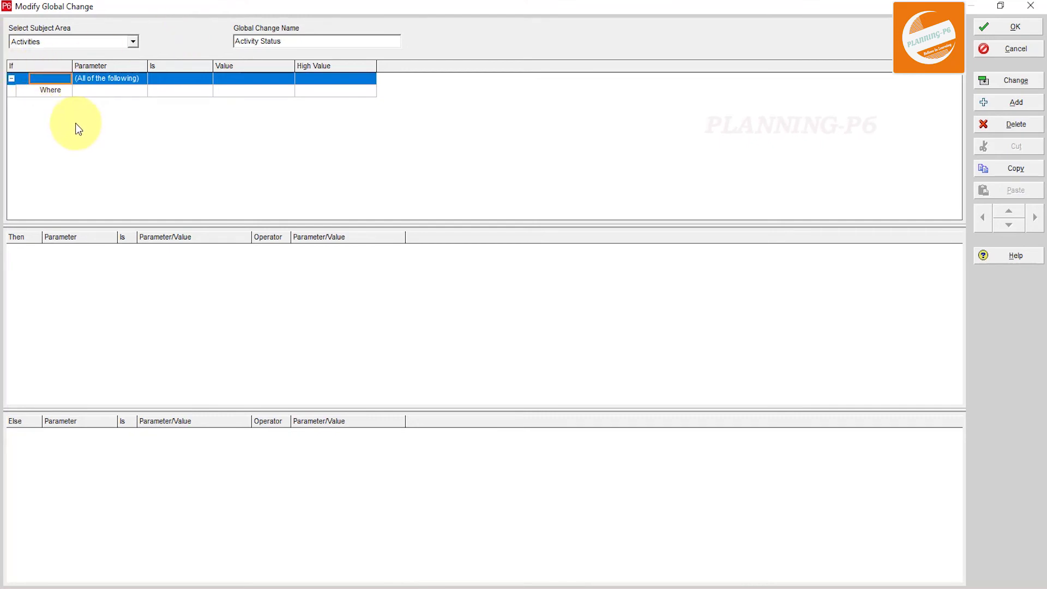
pyautogui.click(107, 90)
pyautogui.click(107, 91)
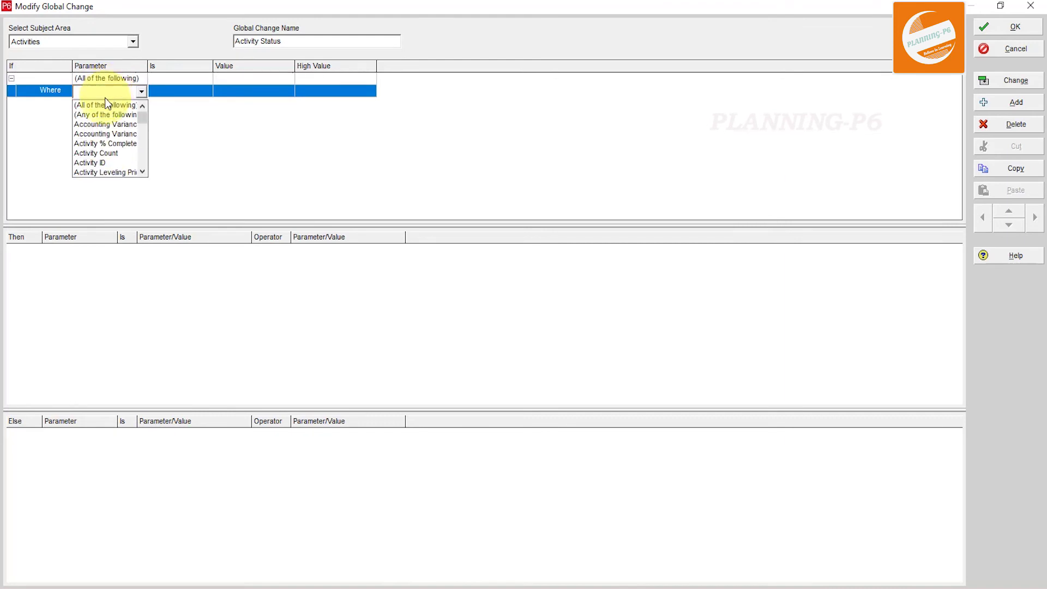
pyautogui.scroll(-2, 110, 134)
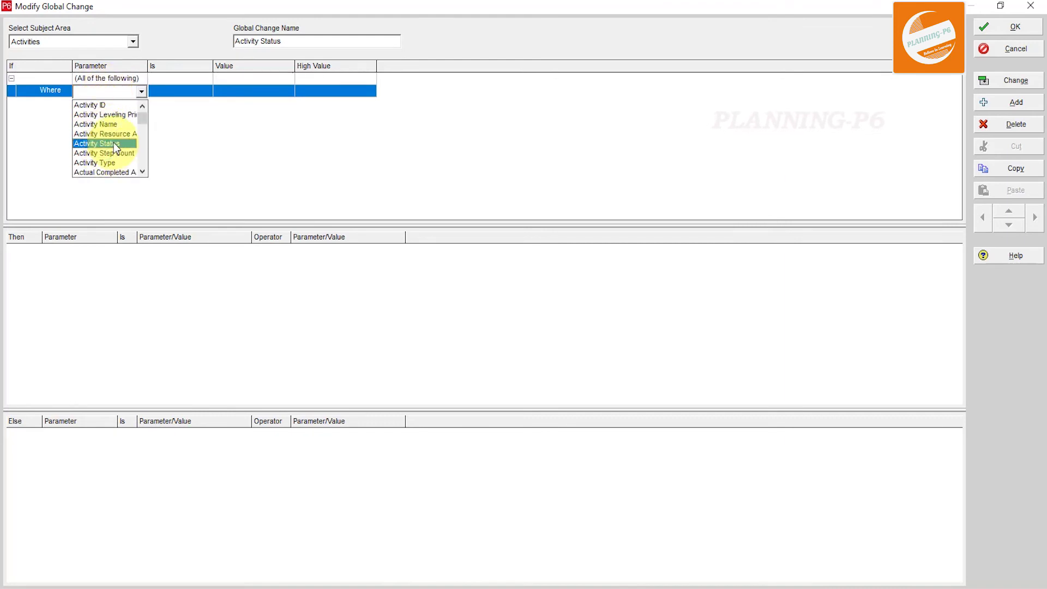
pyautogui.click(116, 144)
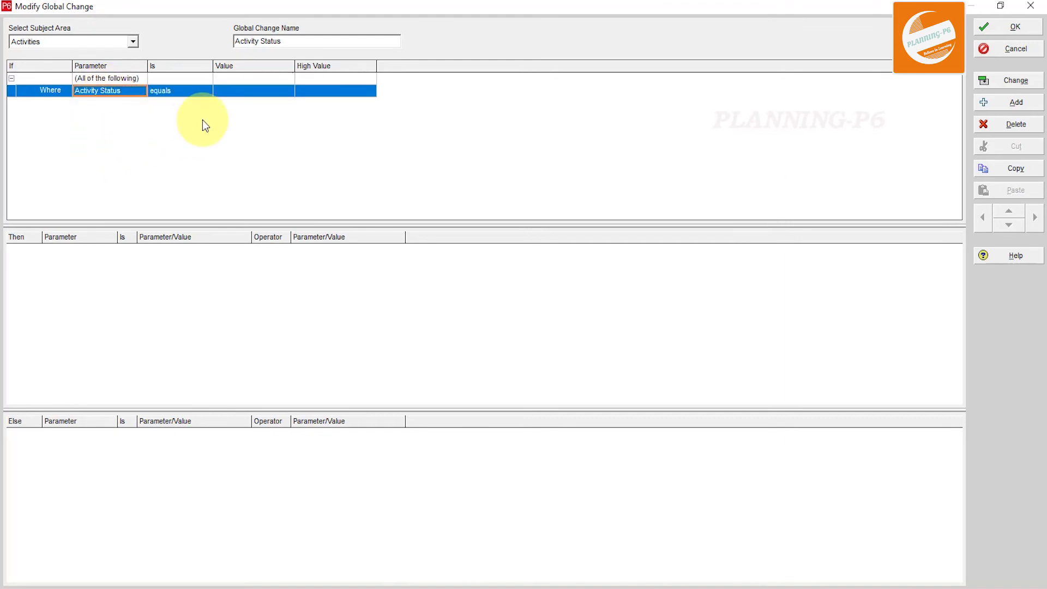
pyautogui.click(192, 91)
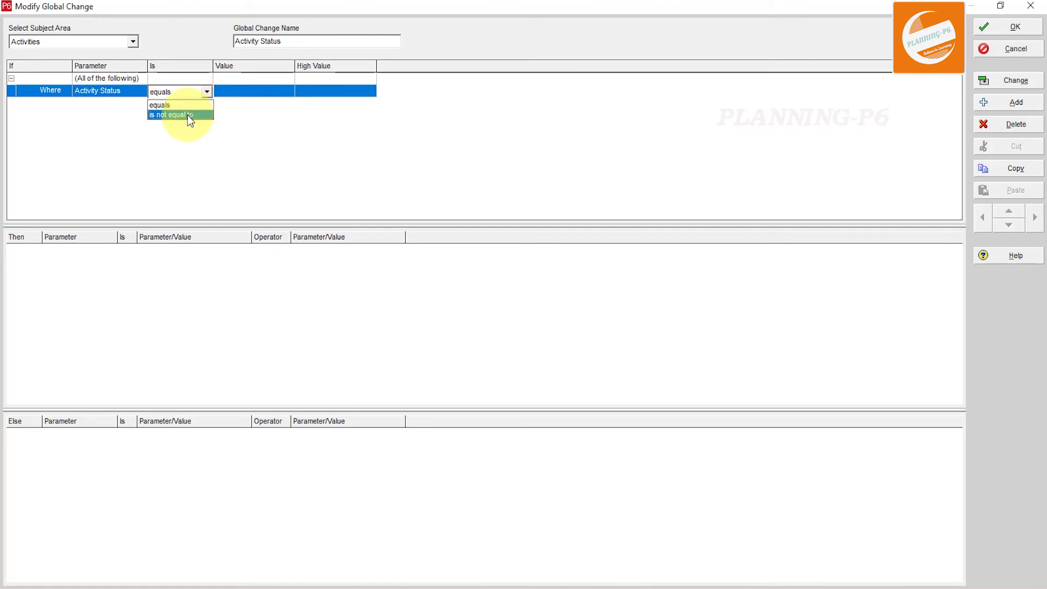
pyautogui.click(185, 115)
pyautogui.click(236, 97)
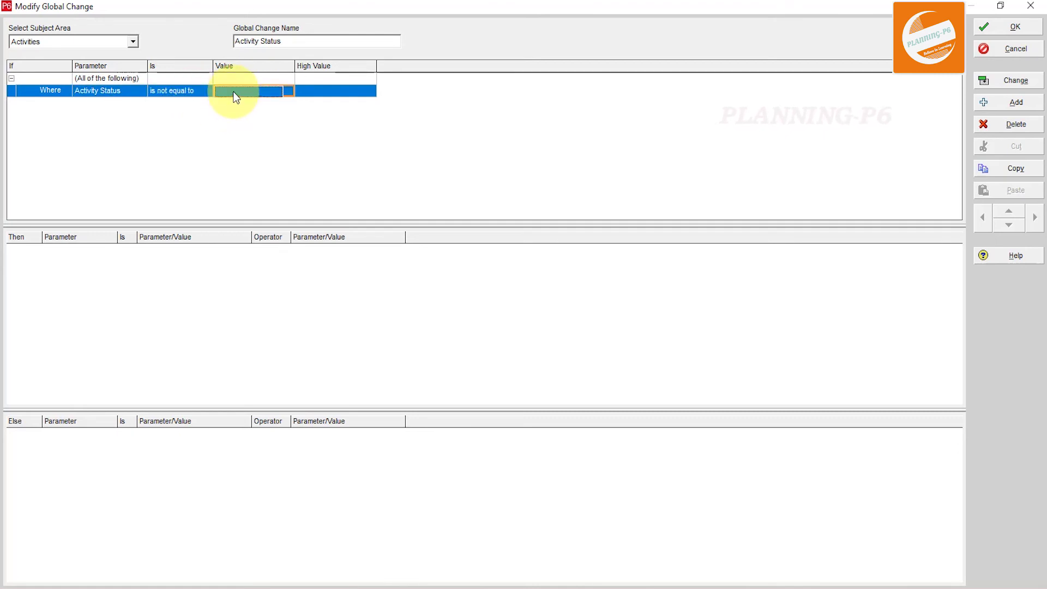
pyautogui.click(234, 95)
pyautogui.click(242, 123)
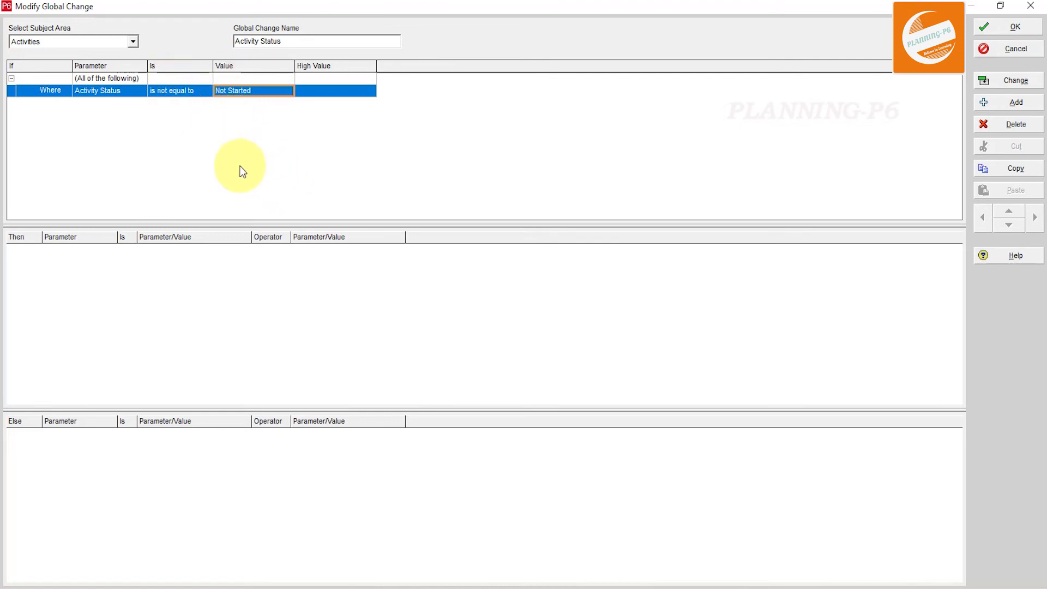
# Add a Then statement to the Activity Status global change that sets Activity Status to Not Started
pyautogui.click(347, 347)
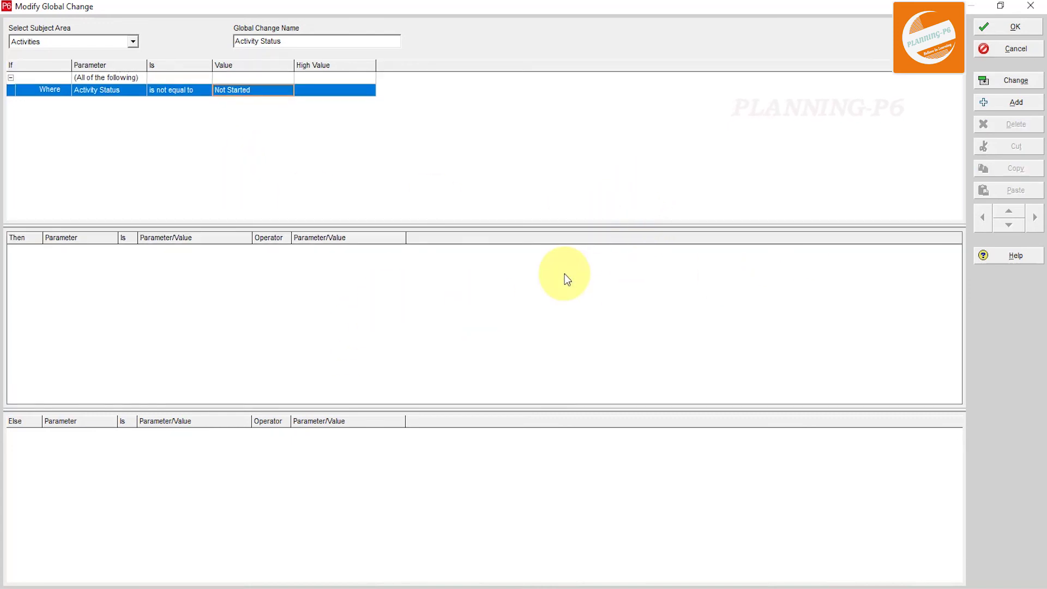
pyautogui.click(1015, 102)
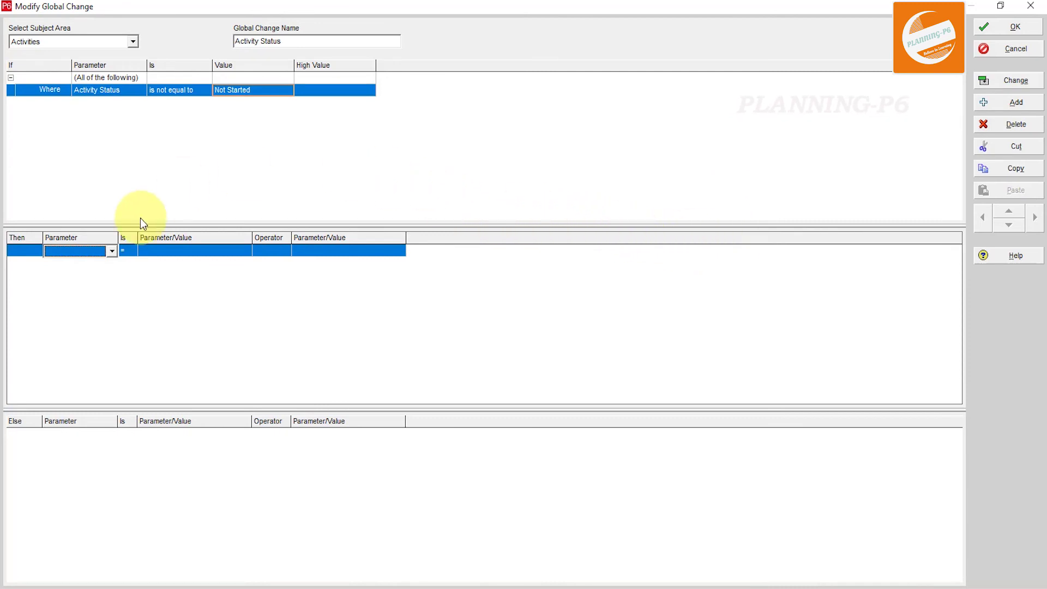
pyautogui.click(80, 250)
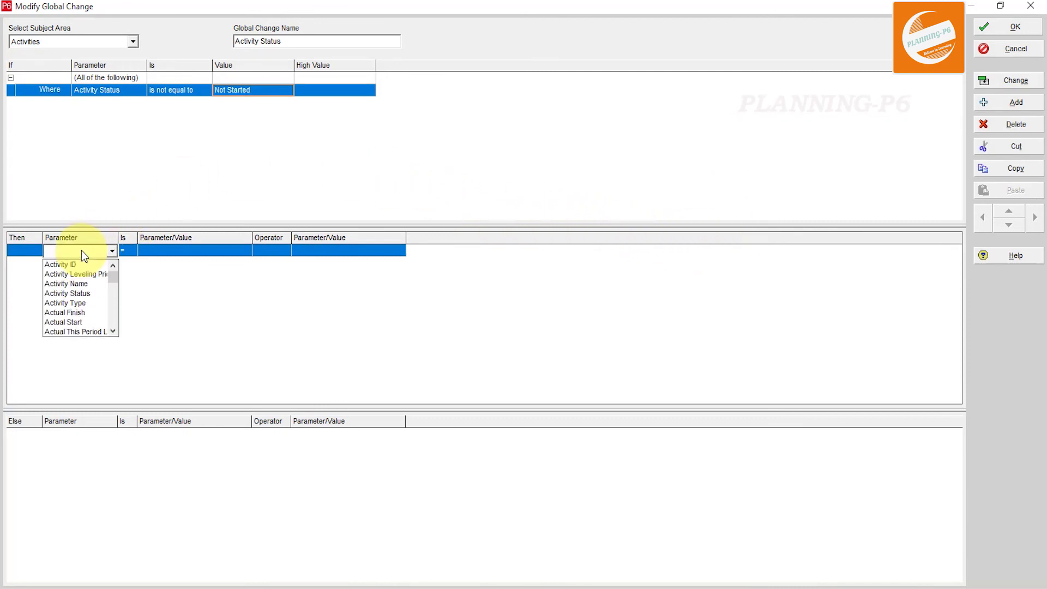
pyautogui.click(72, 291)
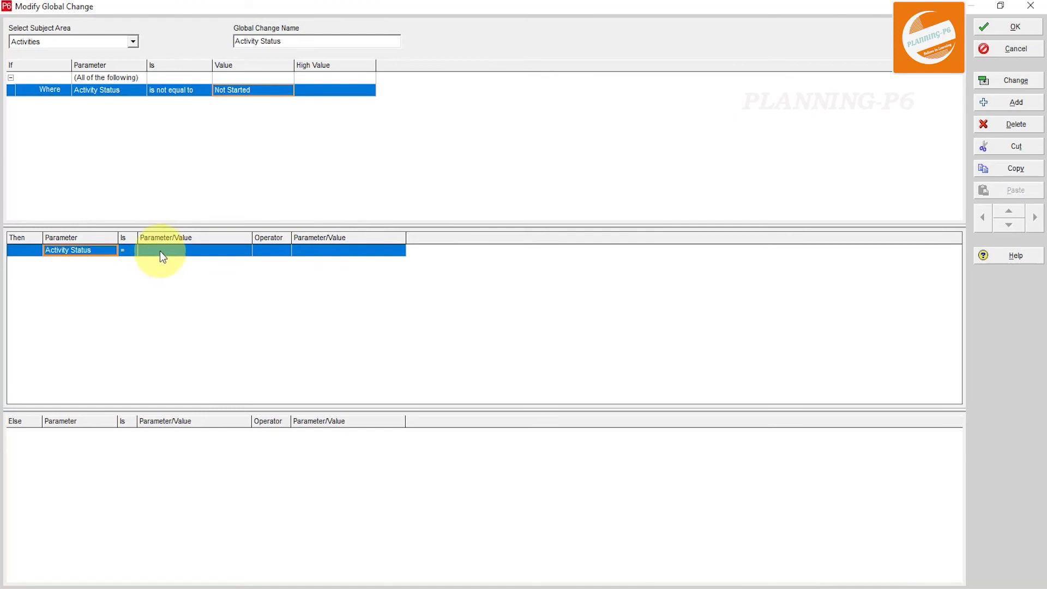
pyautogui.click(201, 251)
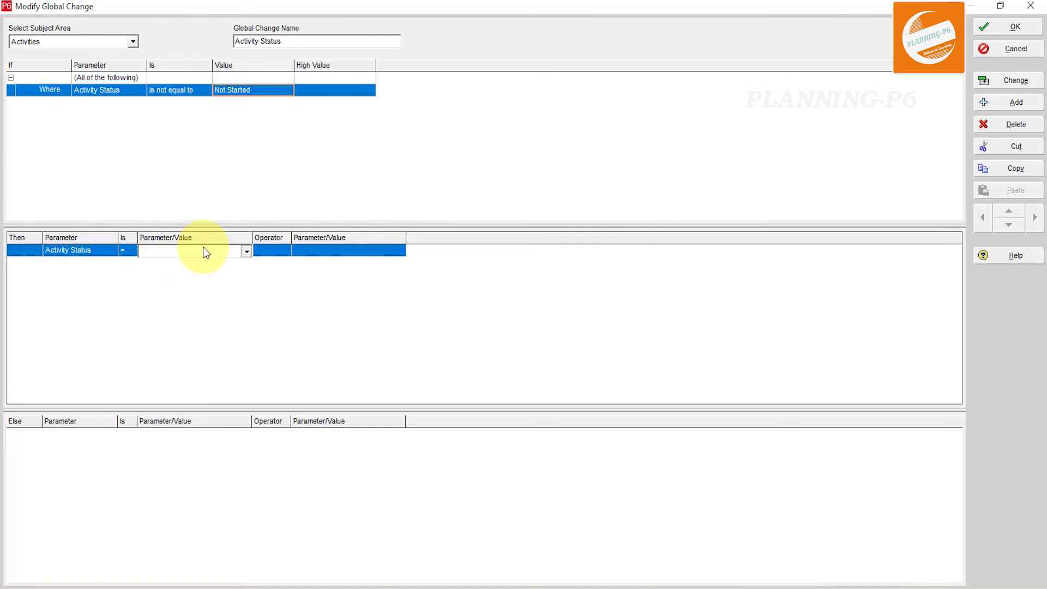
pyautogui.click(203, 250)
pyautogui.click(183, 281)
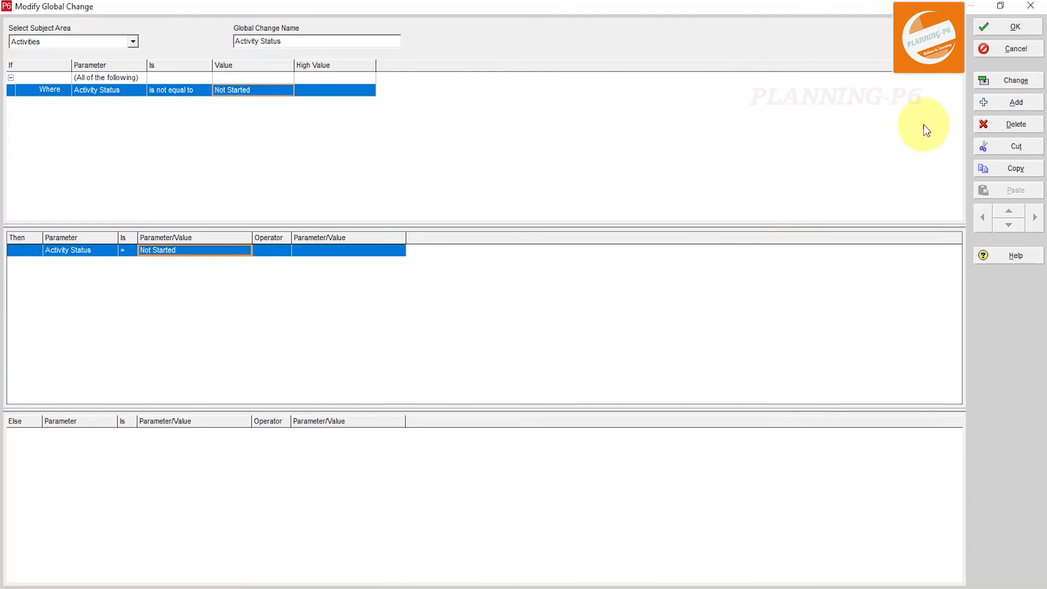
# Run the Activity Status global change, commit it without saving a log file, and accept the definition, closing the global change list
pyautogui.click(1005, 83)
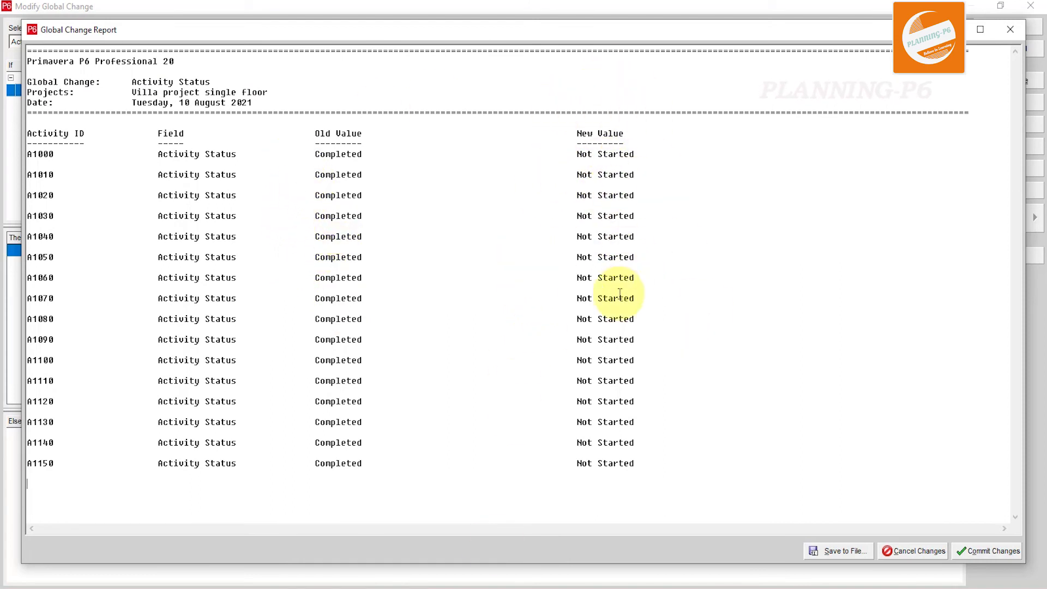
pyautogui.moveTo(555, 154); pyautogui.dragTo(637, 463)
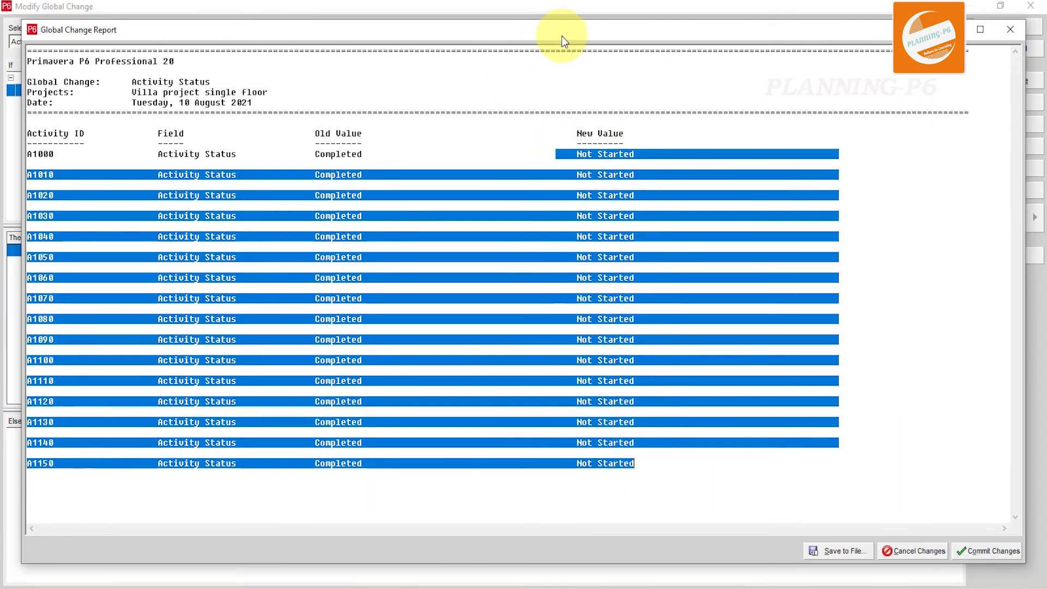
pyautogui.click(551, 134)
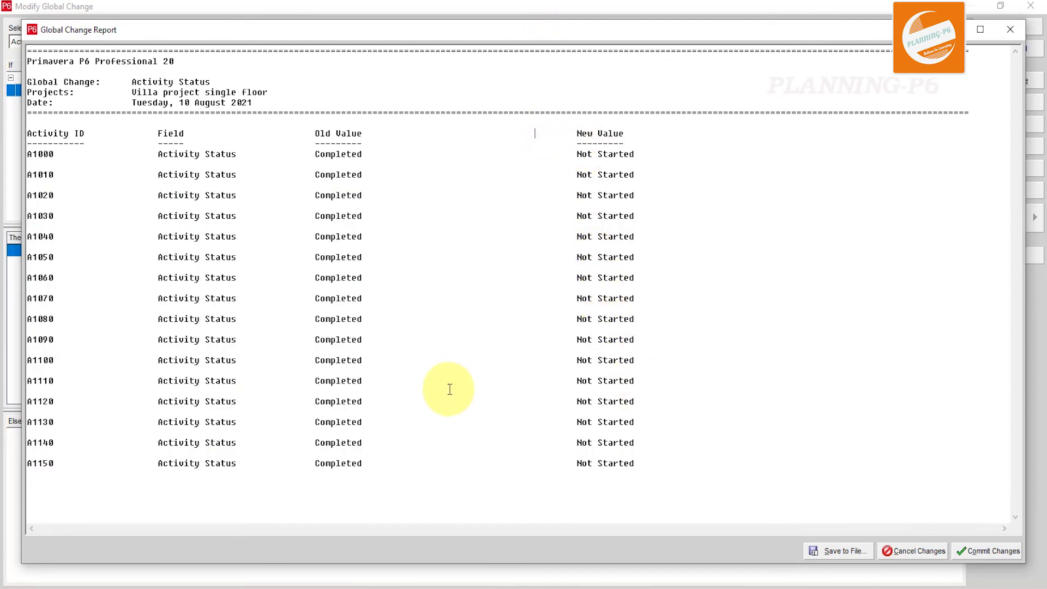
pyautogui.click(993, 550)
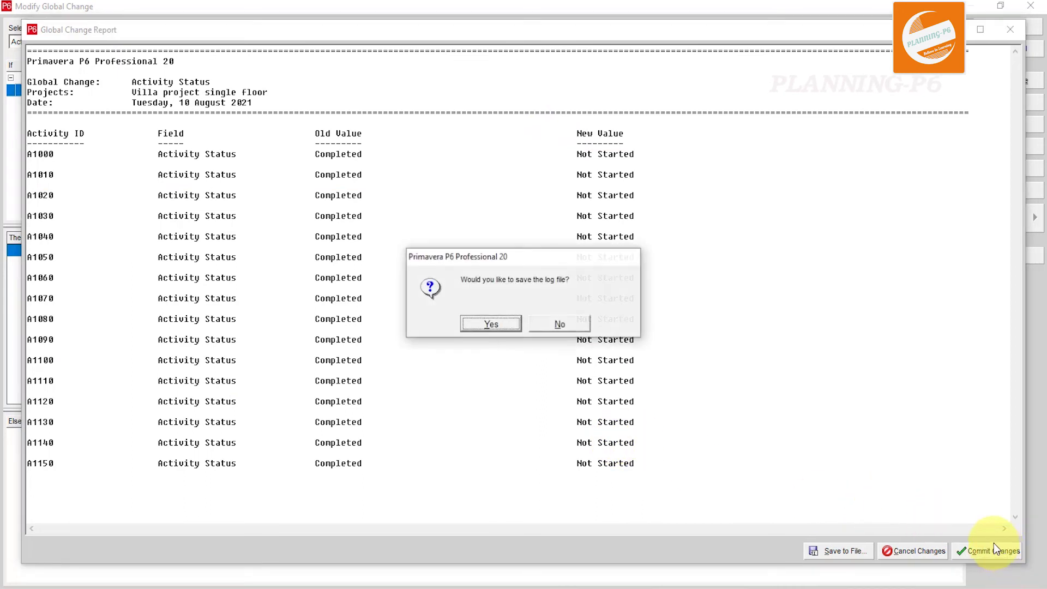
pyautogui.click(493, 324)
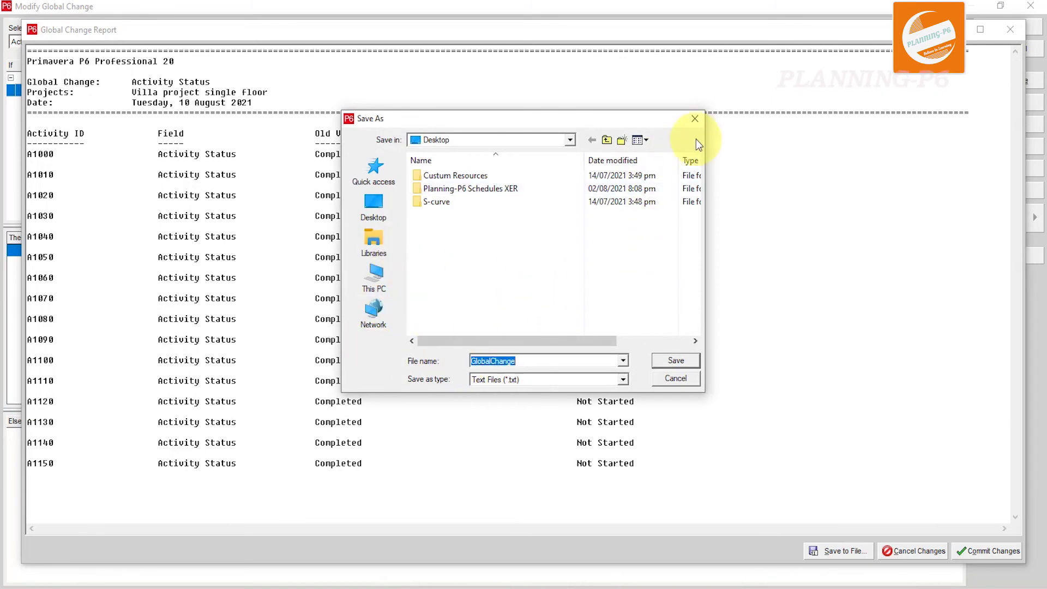
pyautogui.click(691, 121)
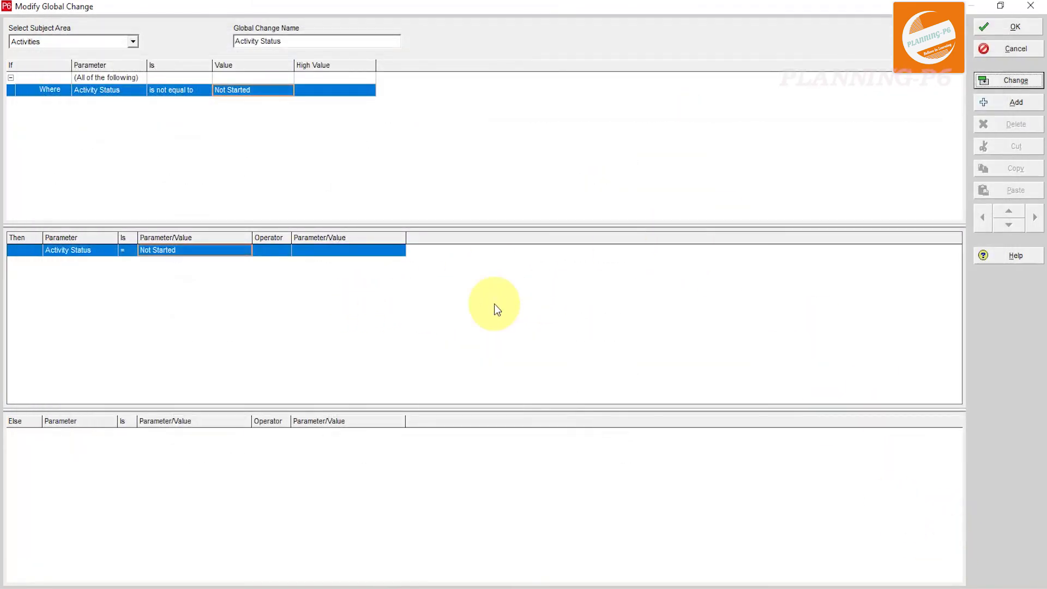
pyautogui.click(1013, 27)
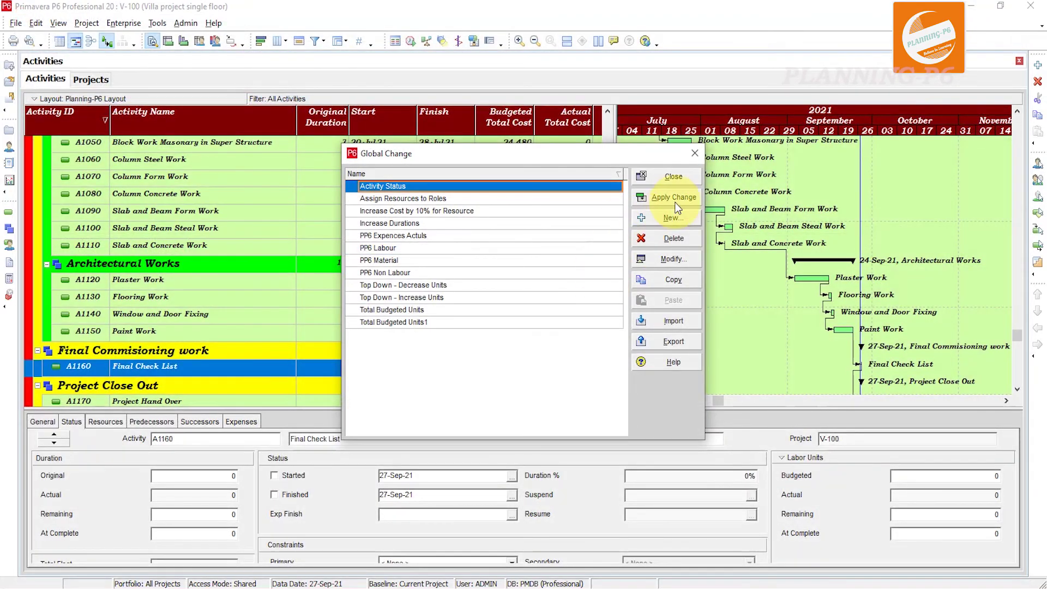
pyautogui.click(695, 156)
# Copy the Project Planned Start date from the schedule dates of project V-100, Villa project single floor
pyautogui.scroll(4, 536, 232)
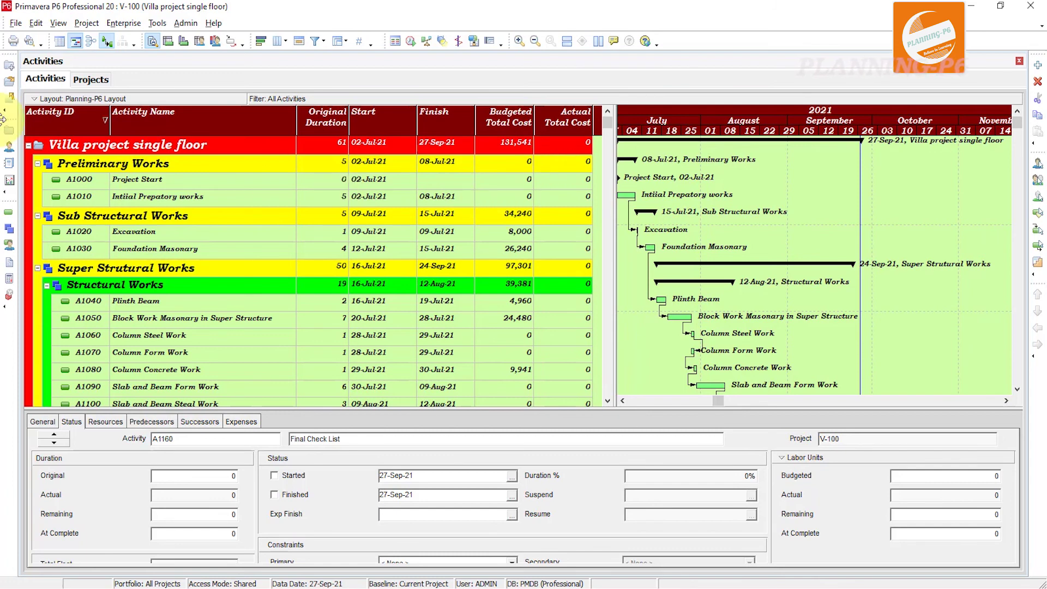
pyautogui.click(77, 81)
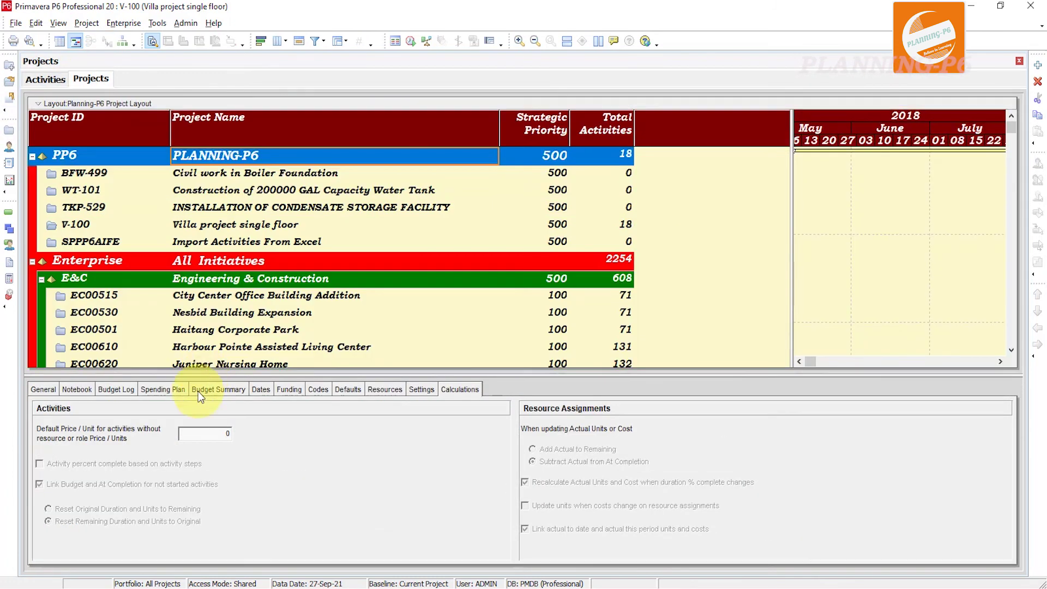
pyautogui.click(124, 222)
pyautogui.click(48, 388)
pyautogui.click(260, 391)
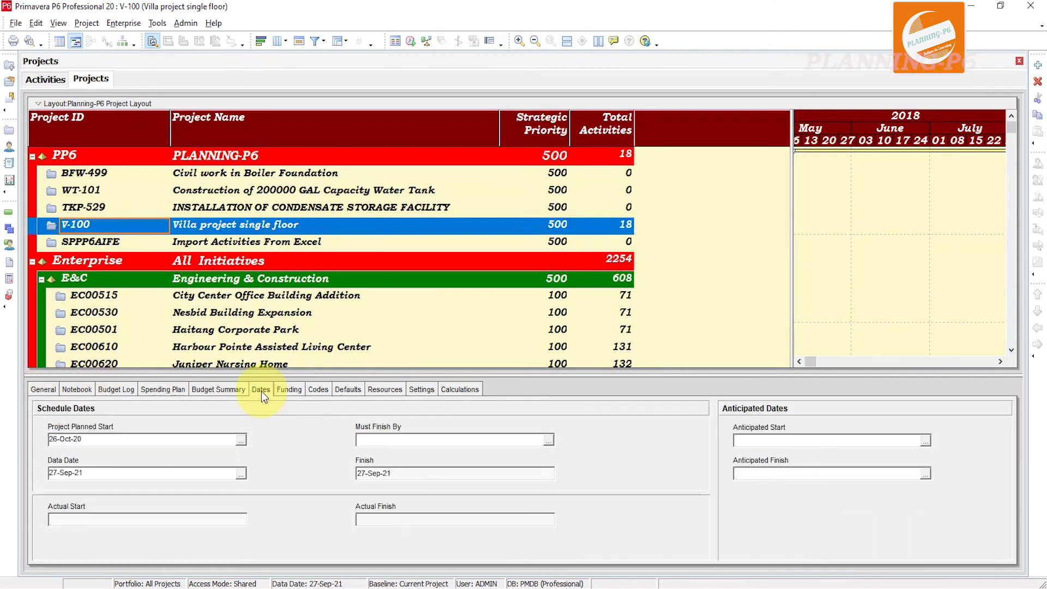
pyautogui.click(102, 440)
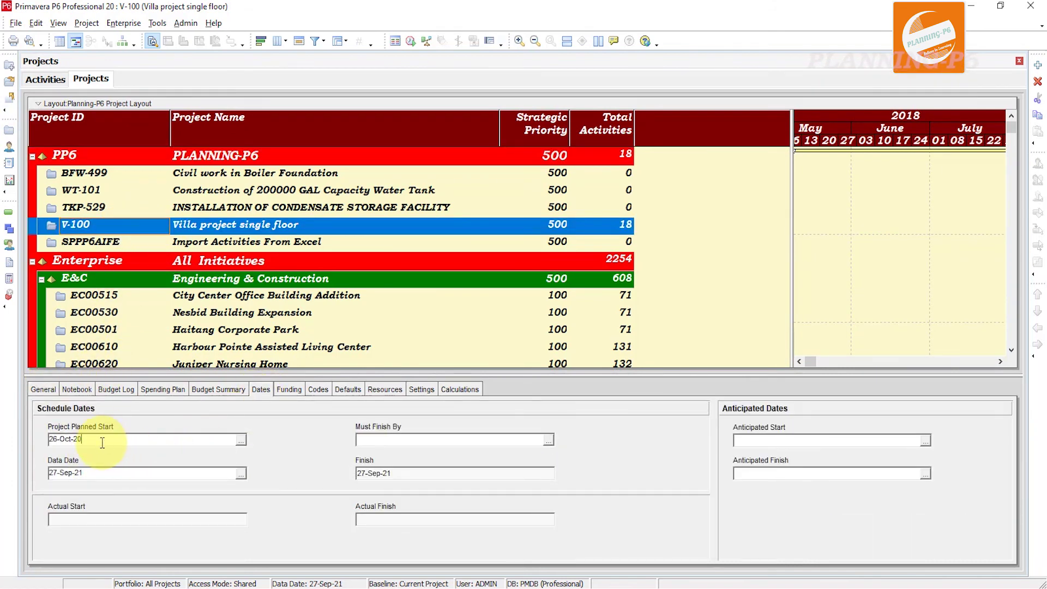
pyautogui.moveTo(102, 442); pyautogui.dragTo(44, 439)
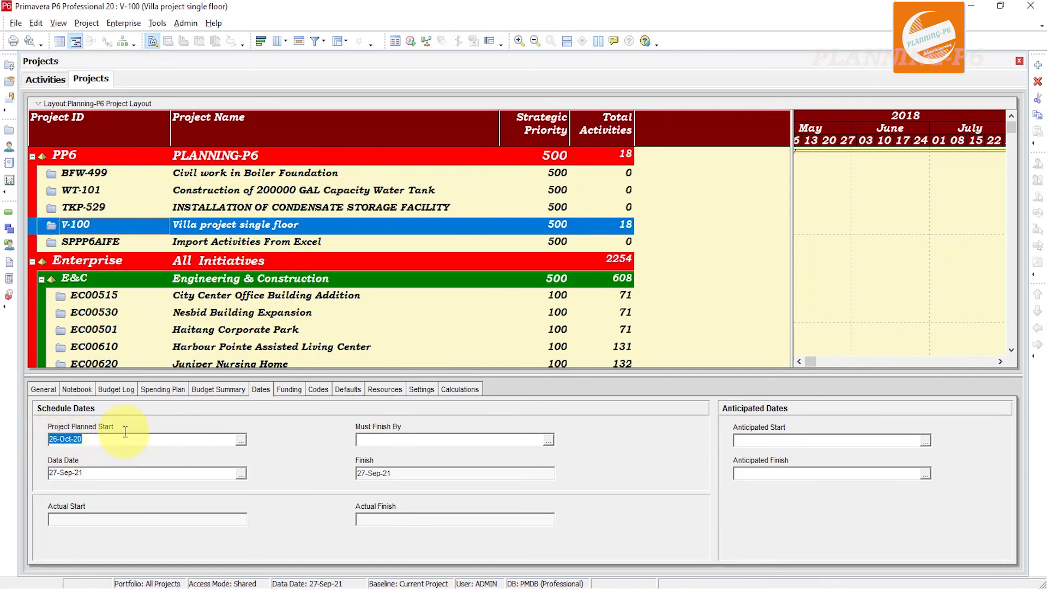
# Schedule the Villa project's activities with the data date set to 26-Oct-20 for all open projects
pyautogui.click(66, 81)
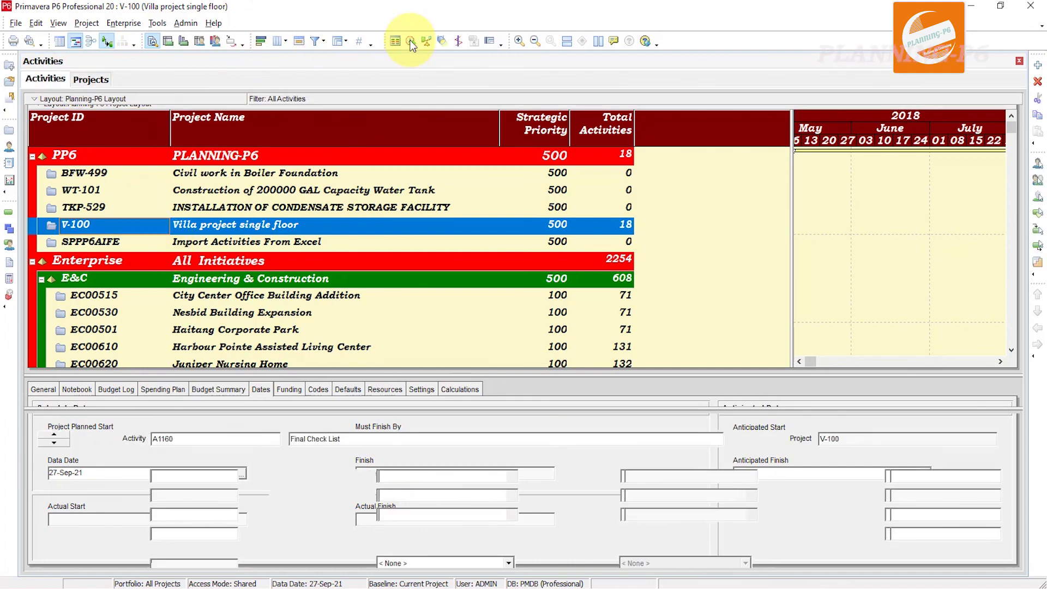
pyautogui.click(410, 42)
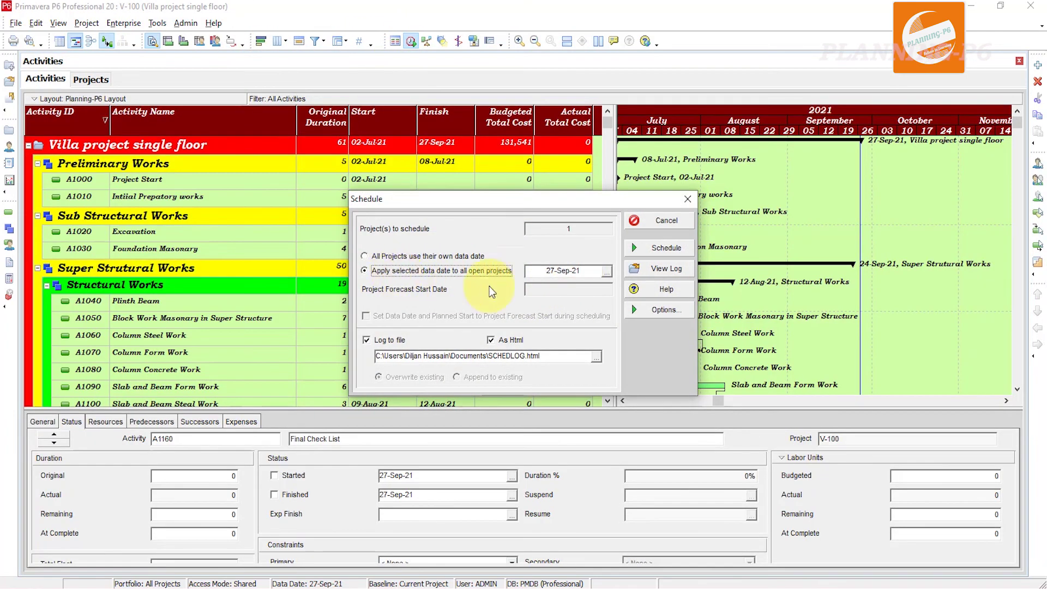
pyautogui.press('Tab')
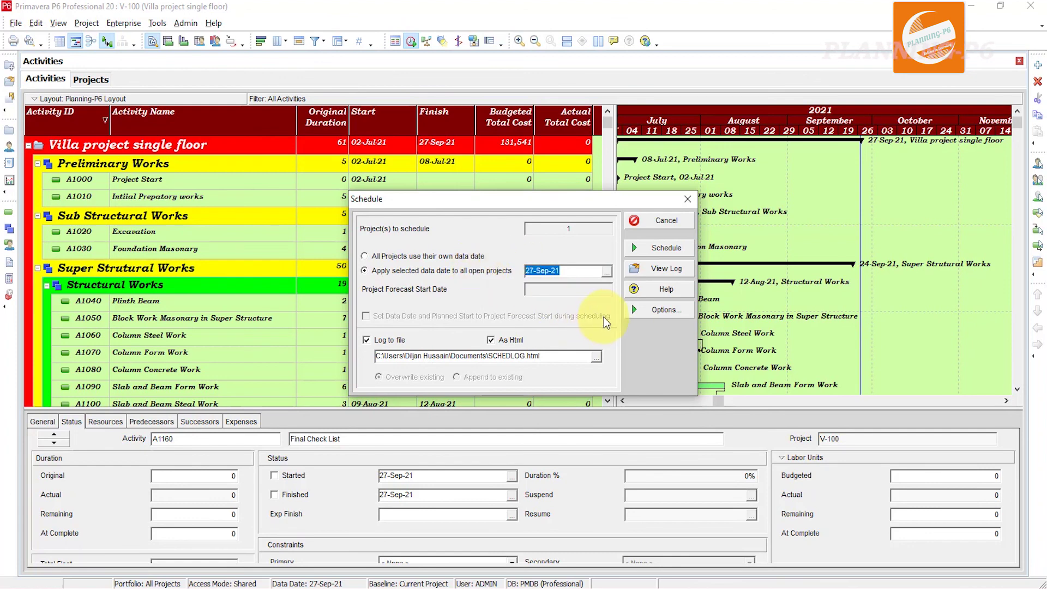
pyautogui.write('26-Oct-20')
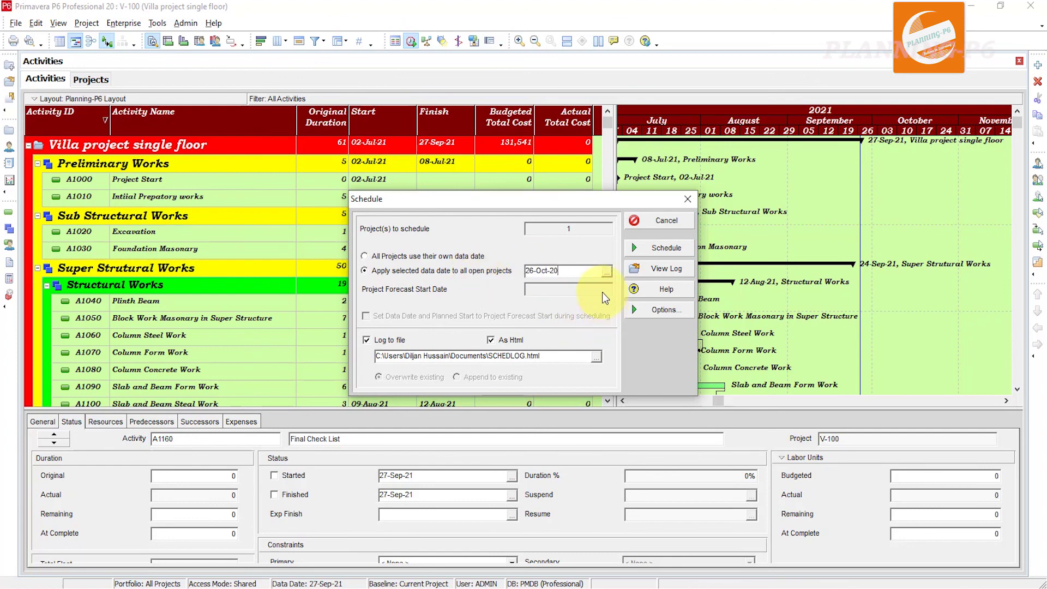
pyautogui.click(651, 250)
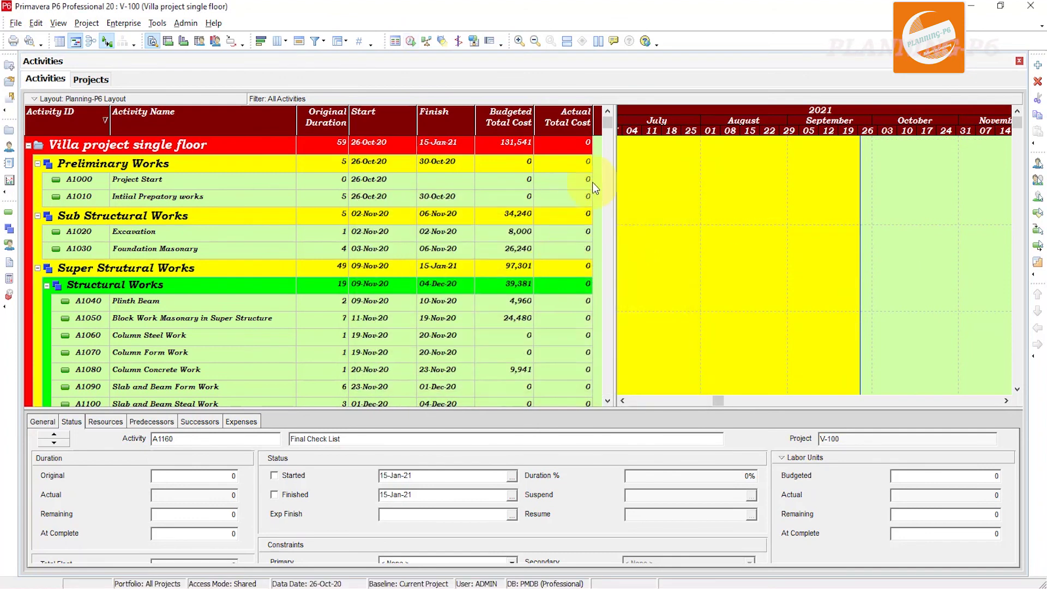
# Widen the Gantt chart, show the timescale from late 2020, and examine the rescheduled activity bars throughout the Villa project
pyautogui.moveTo(615, 234); pyautogui.dragTo(554, 234)
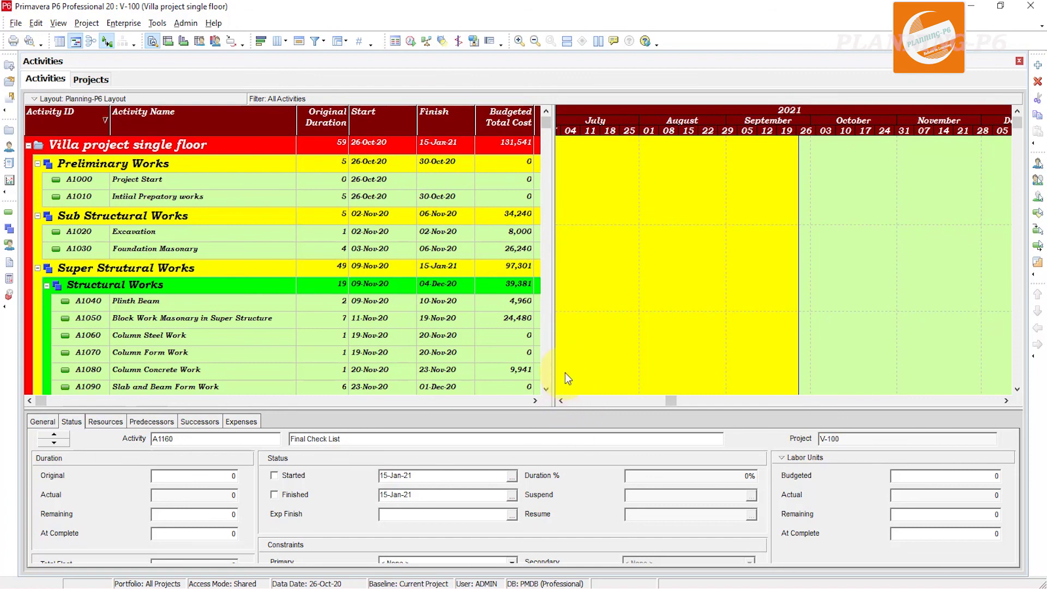
pyautogui.scroll(-5, 563, 388)
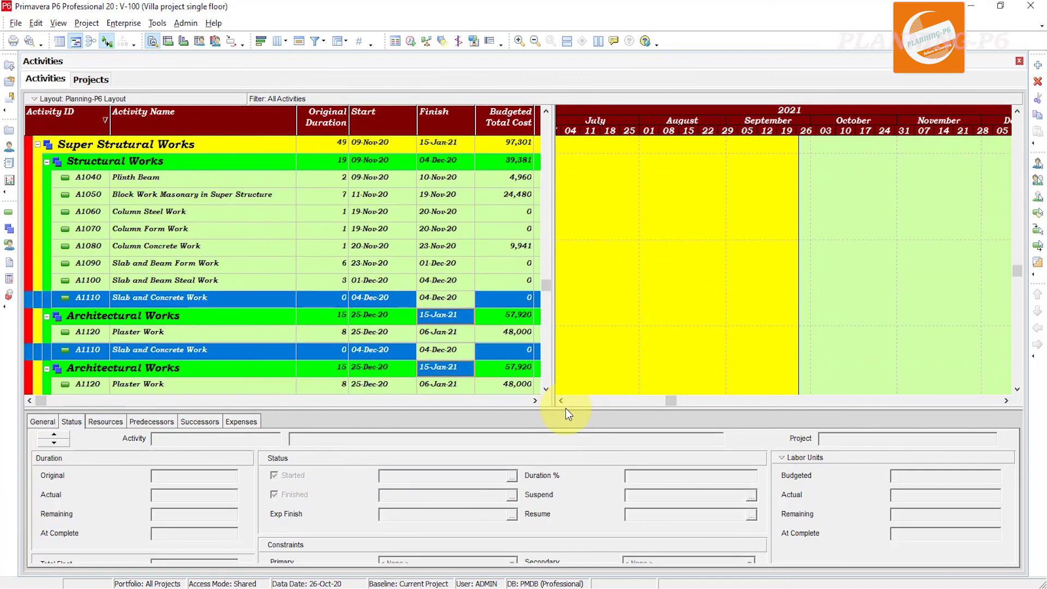
pyautogui.click(562, 402)
pyautogui.moveTo(669, 403); pyautogui.dragTo(623, 396)
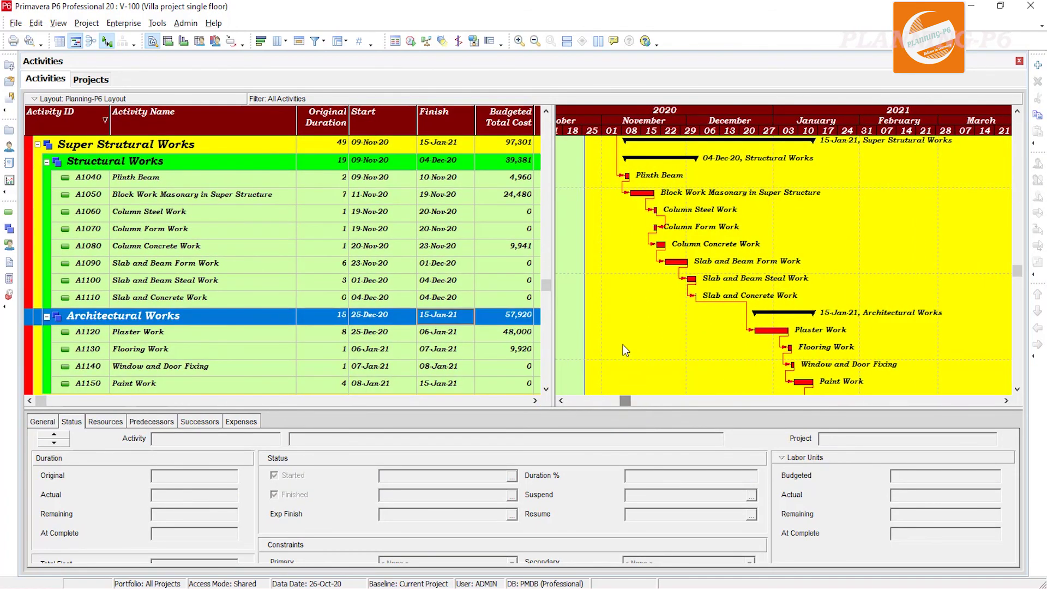
pyautogui.scroll(1, 638, 264)
pyautogui.scroll(6, 638, 264)
pyautogui.scroll(-9, 633, 255)
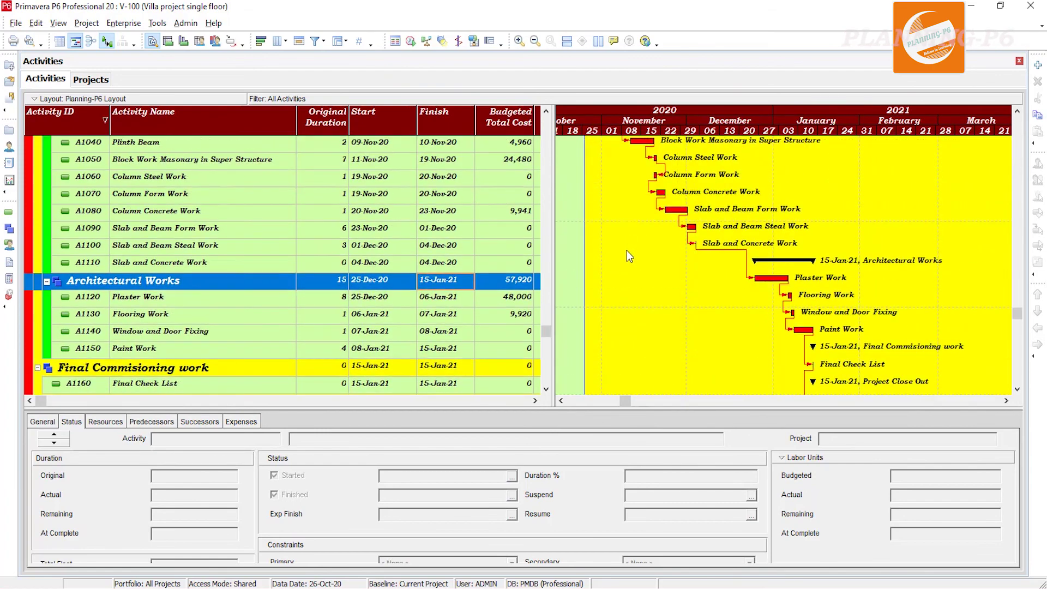
pyautogui.scroll(4, 626, 253)
pyautogui.scroll(5, 627, 257)
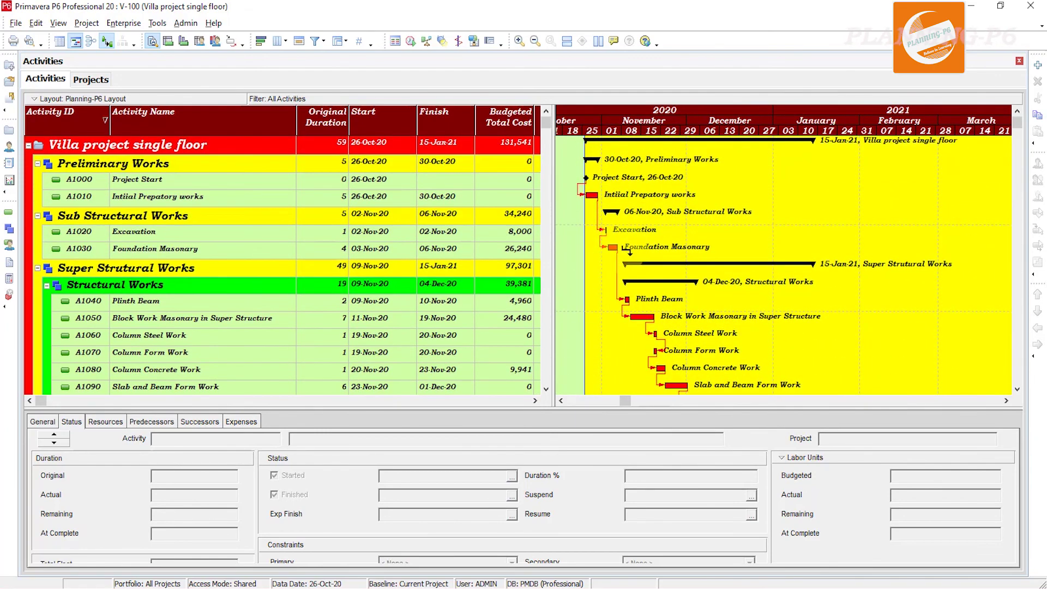